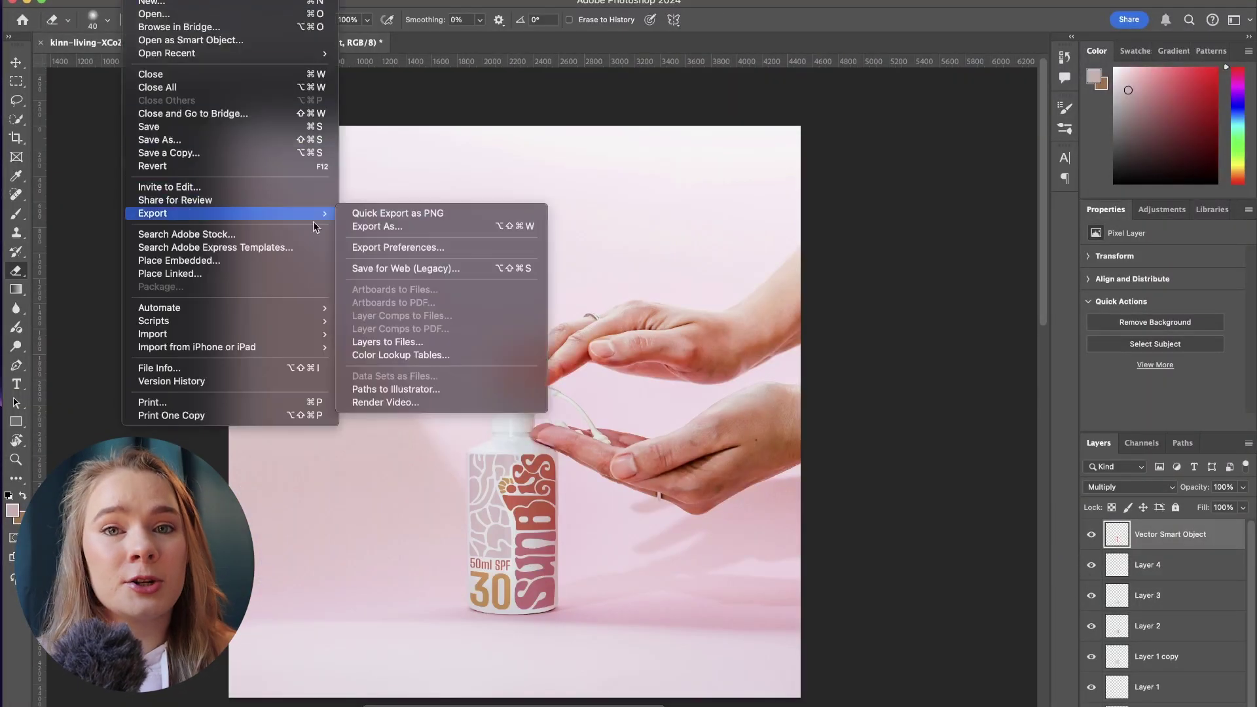
Heal away the printed text and the 4 on the pink tube with Spot Healing Brush.
left_click(459, 223)
left_click_drag(473, 504, 552, 506)
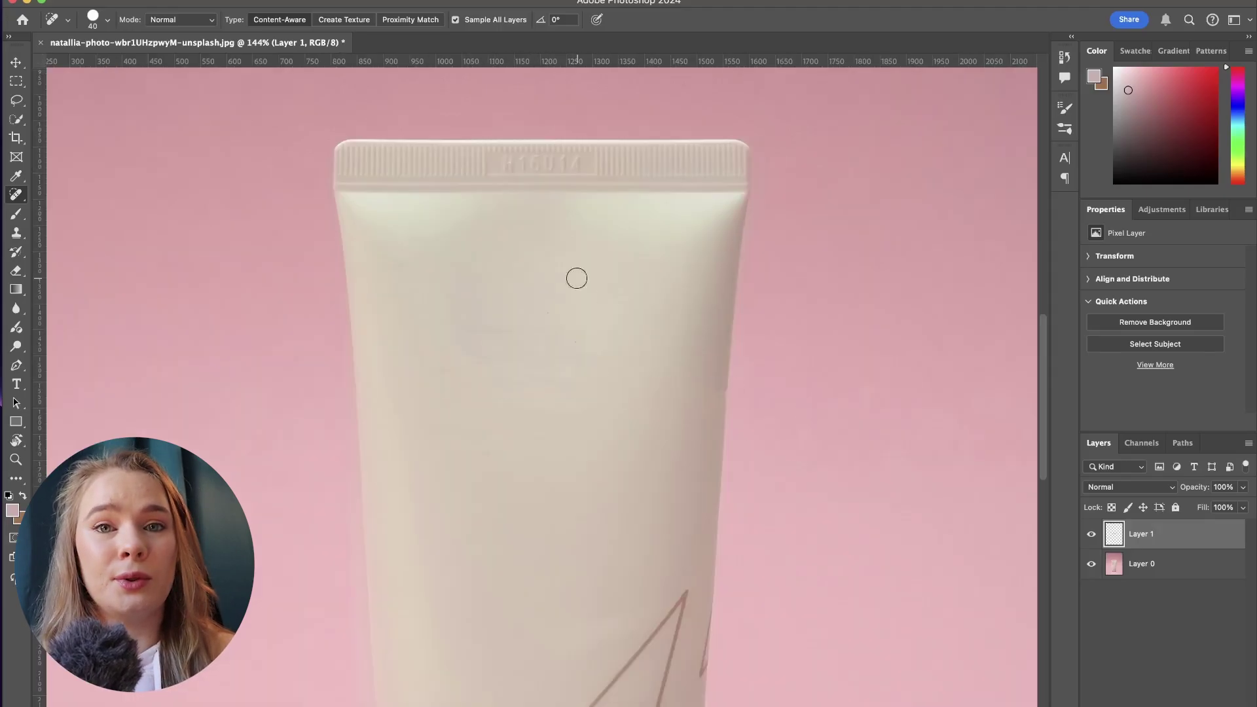
left_click_drag(635, 334, 556, 443)
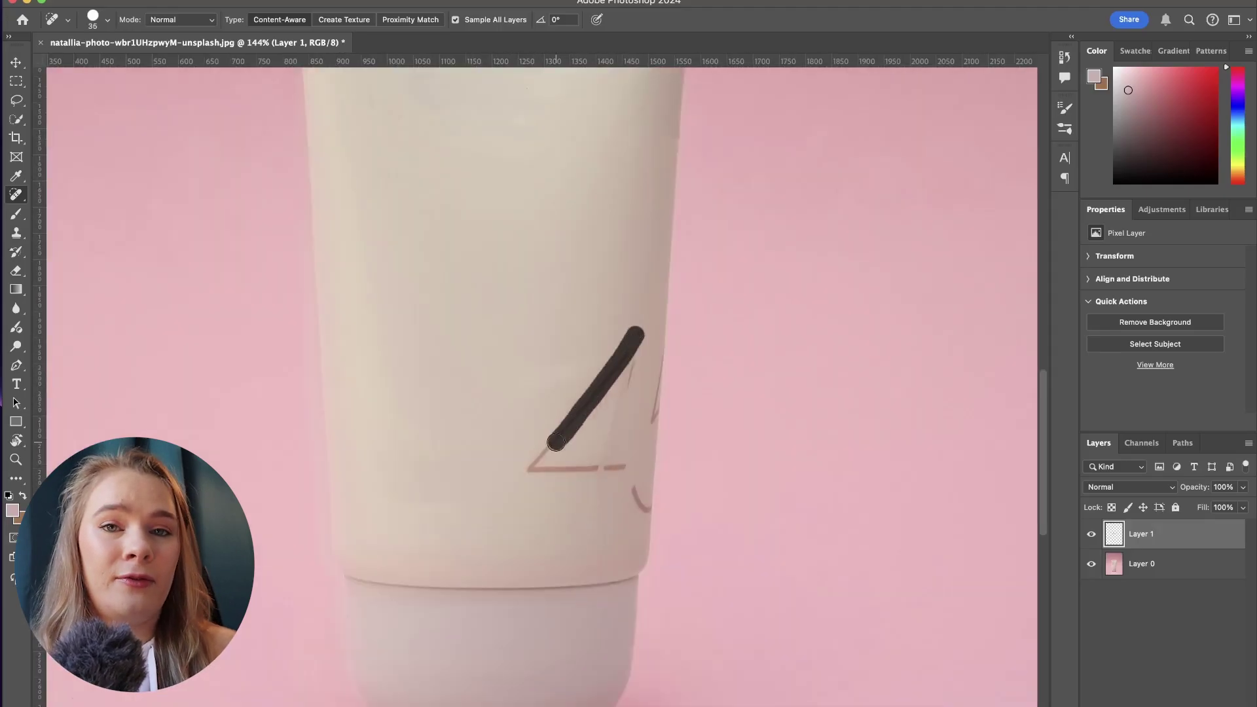
left_click_drag(593, 488, 592, 517)
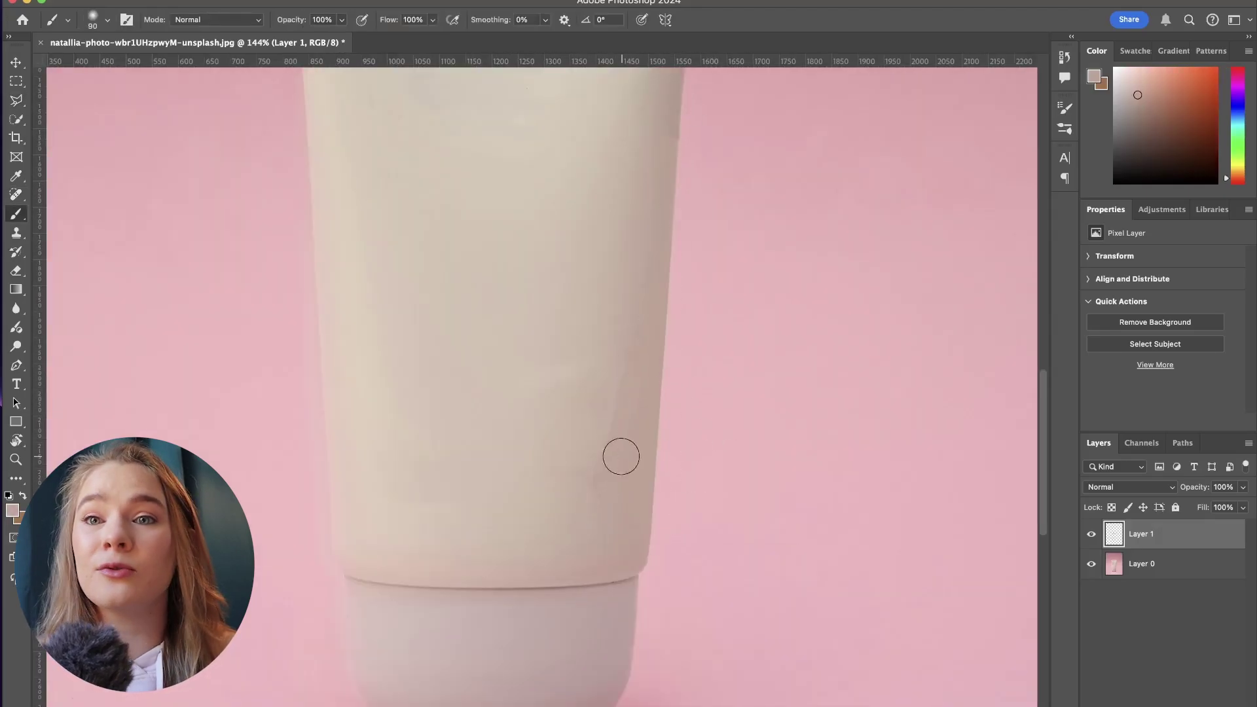
Paste the Sunbliss SPF 50 label on a new layer and scale it to fit the tube.
key("super+alt+shift+n")
key("e")
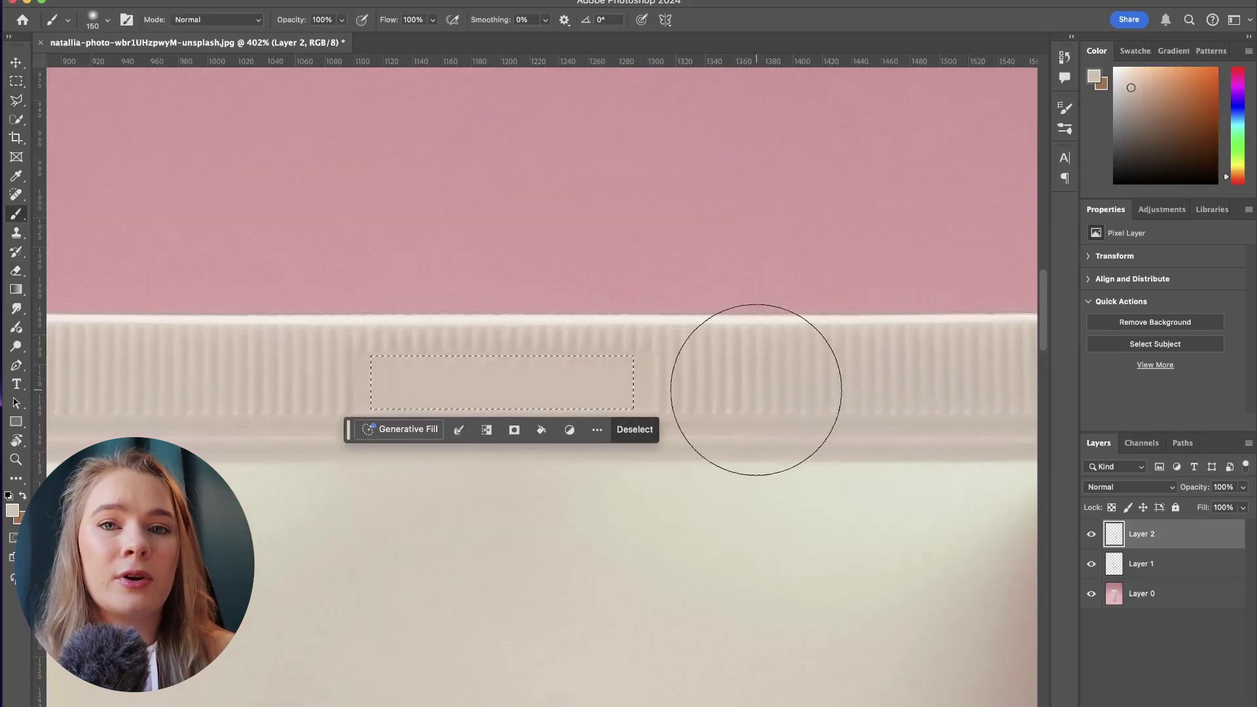
key("super+v")
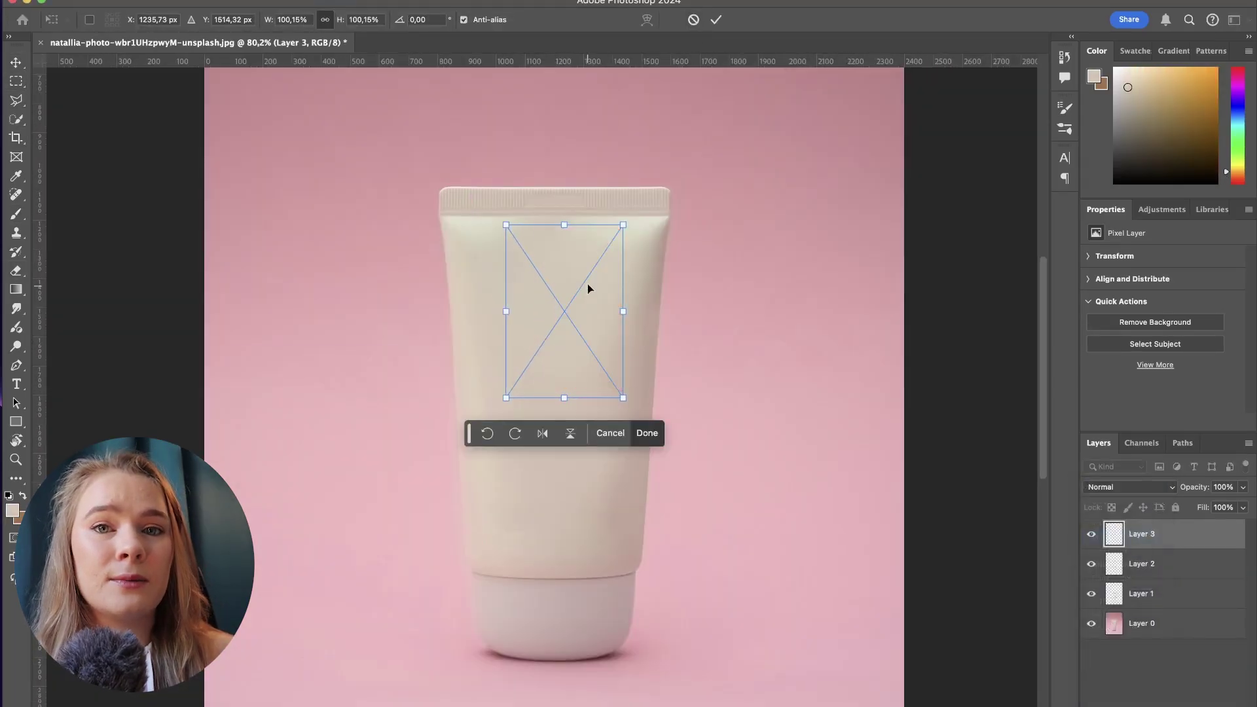
left_click_drag(589, 286, 652, 645)
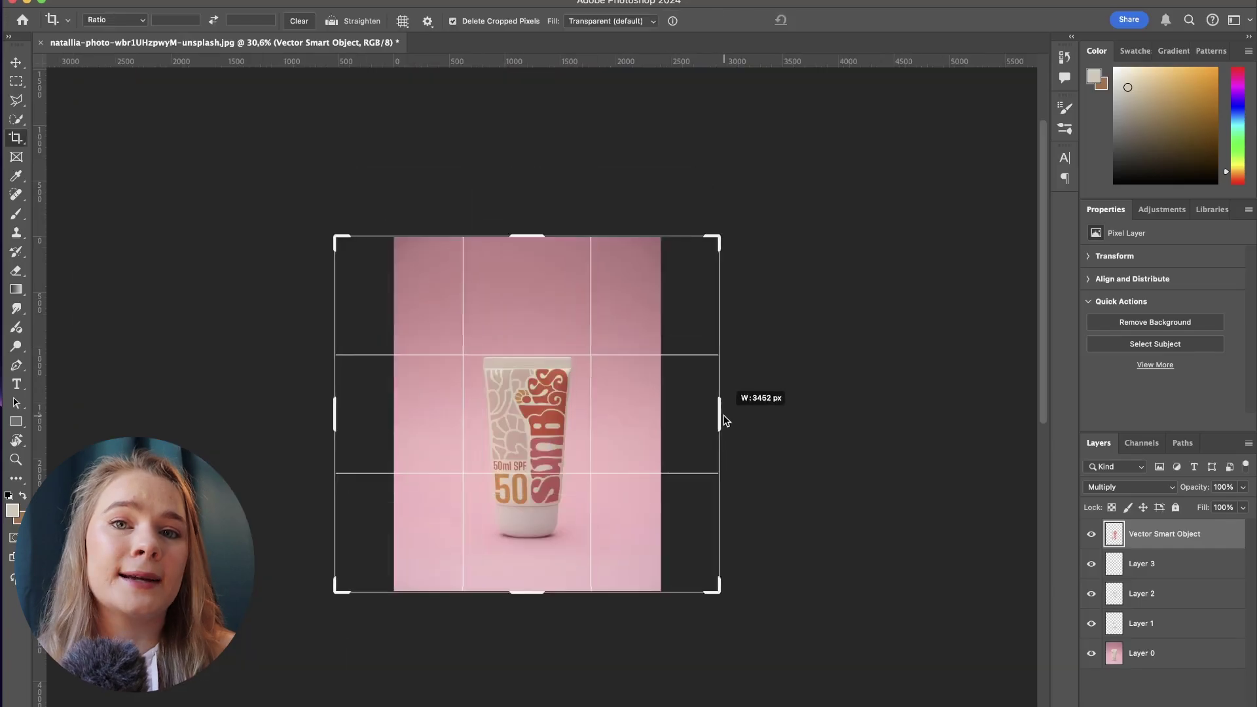
Widen the canvas and fill the empty sides with matching pink background.
left_click_drag(722, 416, 763, 415)
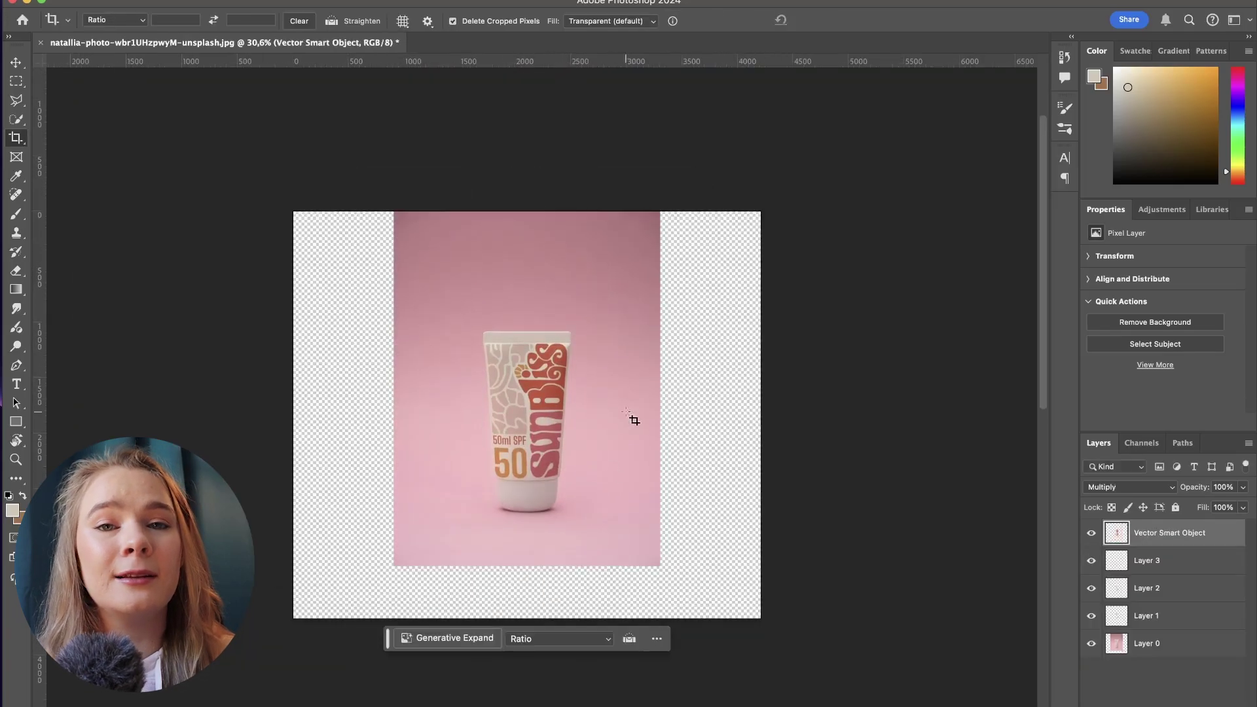
right_click(716, 378)
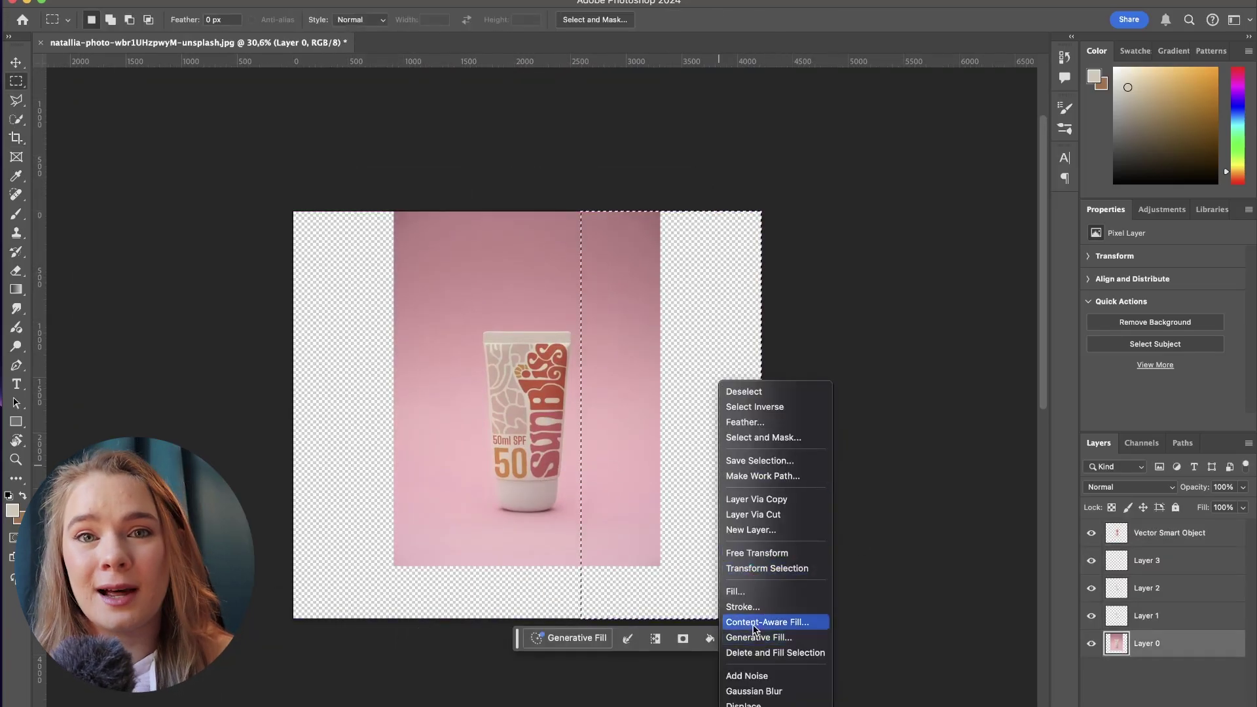
left_click(799, 620)
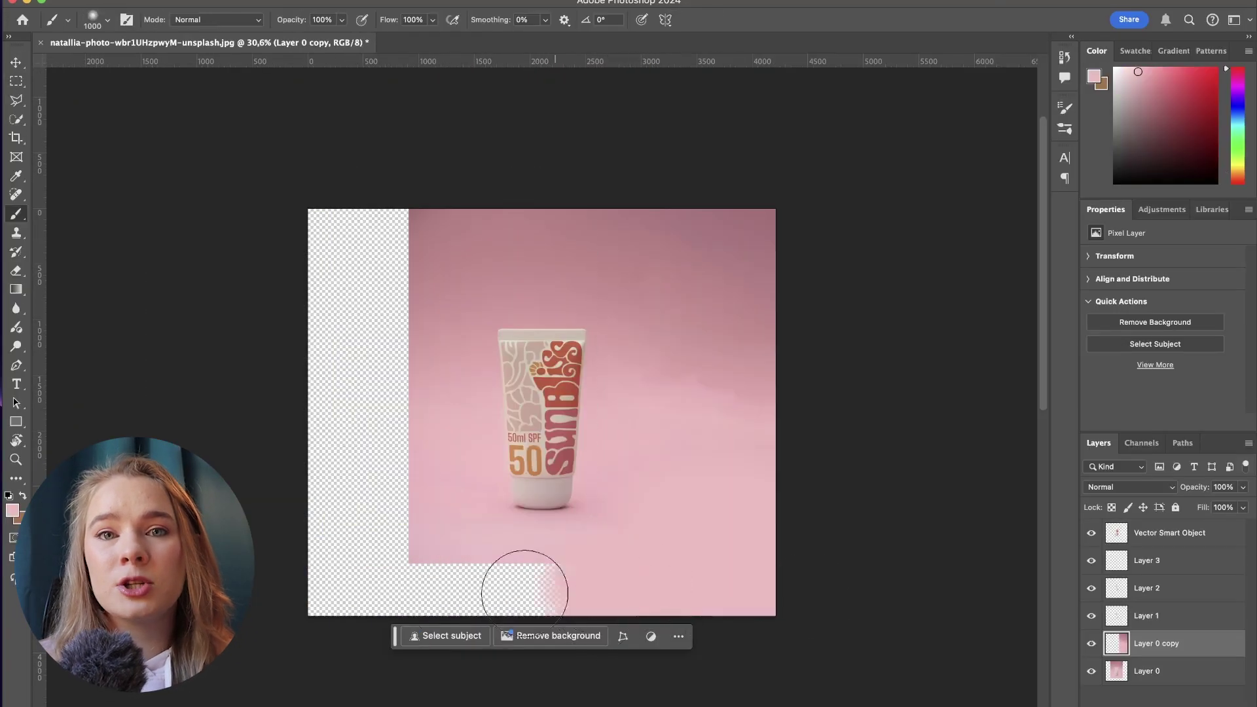
mouse_move(524, 593)
left_mouse_down()
mouse_move(367, 576)
mouse_move(357, 393)
mouse_move(379, 315)
mouse_move(316, 285)
left_mouse_up()
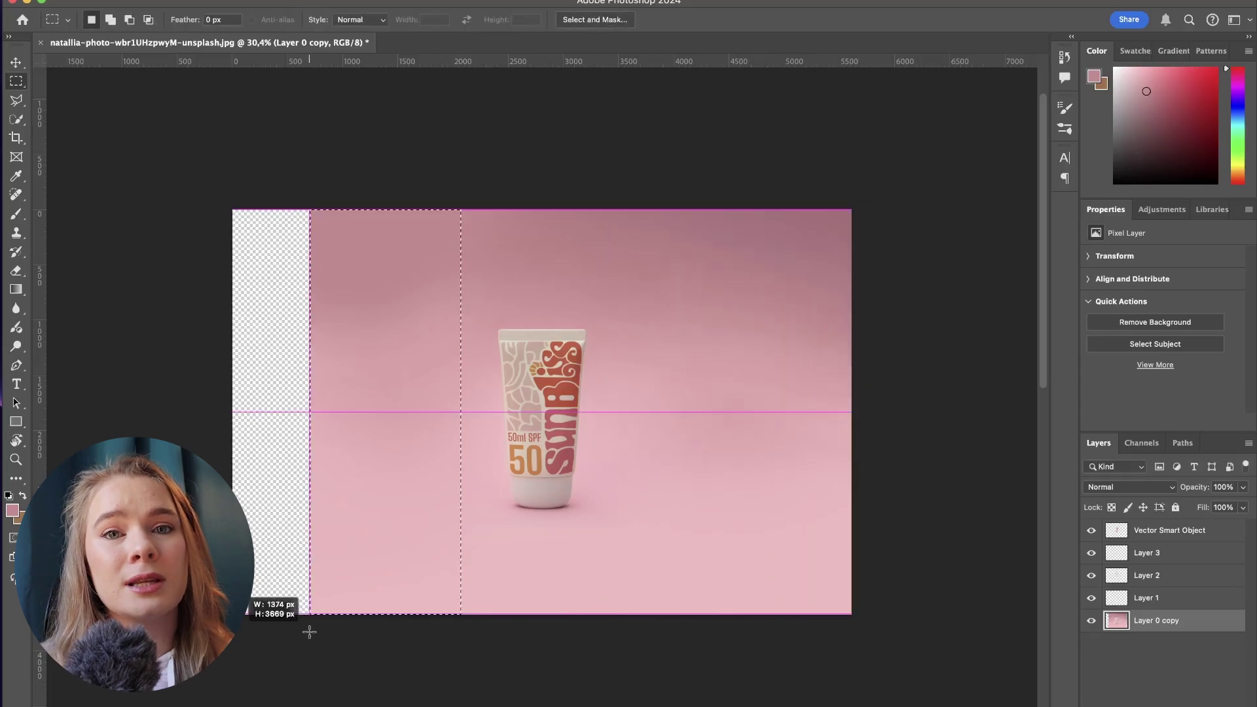
left_click_drag(308, 412, 230, 412)
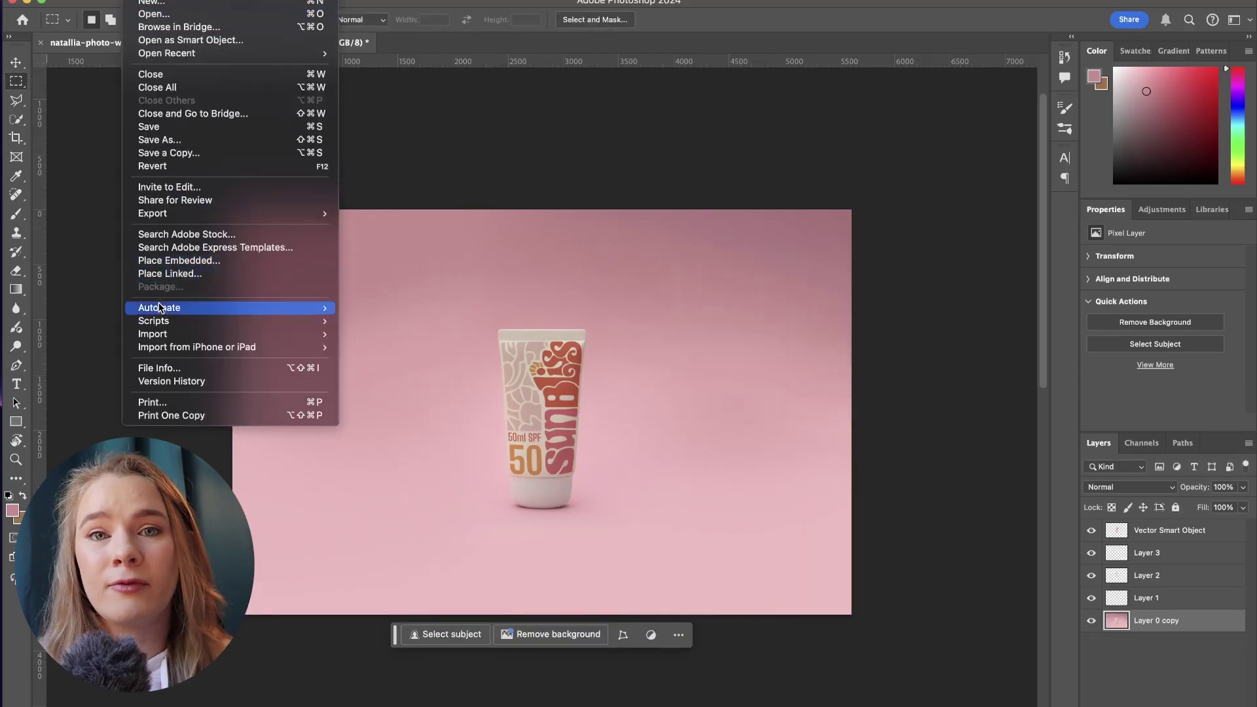
left_click(452, 320)
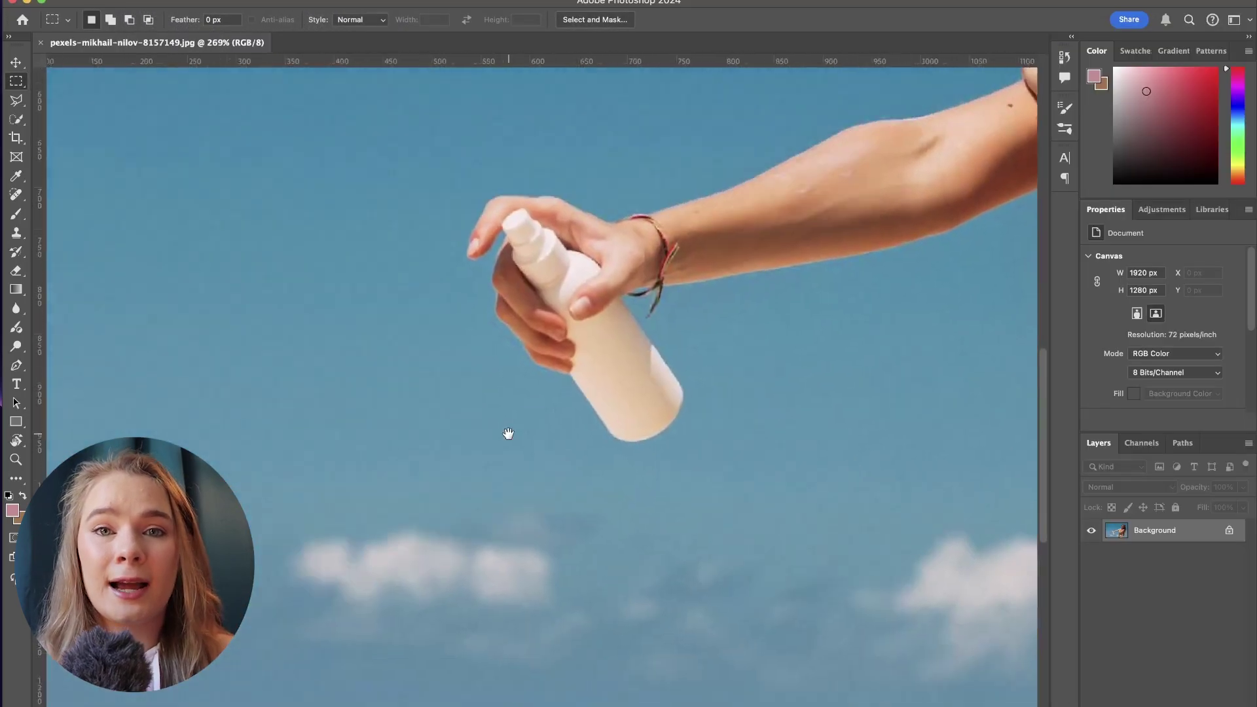
Paste the Sunbliss label and warp it around the spray bottle's curve, with the 50 on it.
key("super+v")
left_click(697, 316)
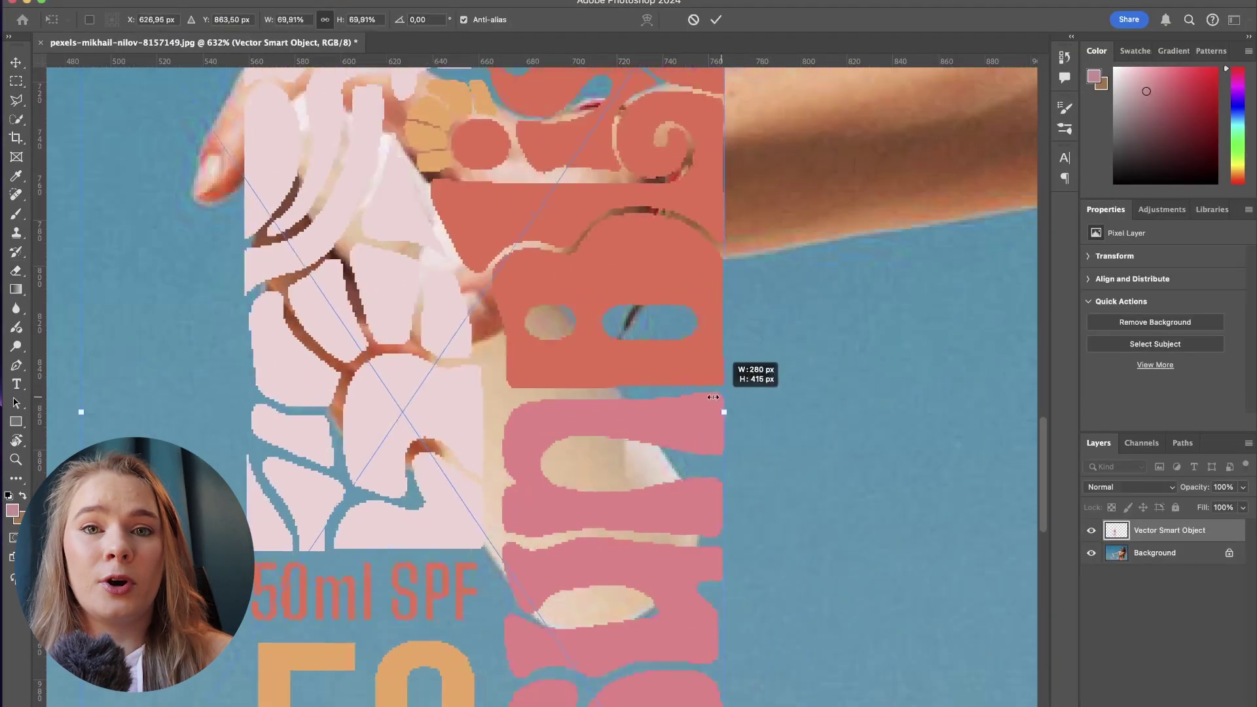
right_click(607, 411)
left_click(601, 486)
left_click_drag(449, 246, 347, 288)
left_click_drag(650, 246, 499, 218)
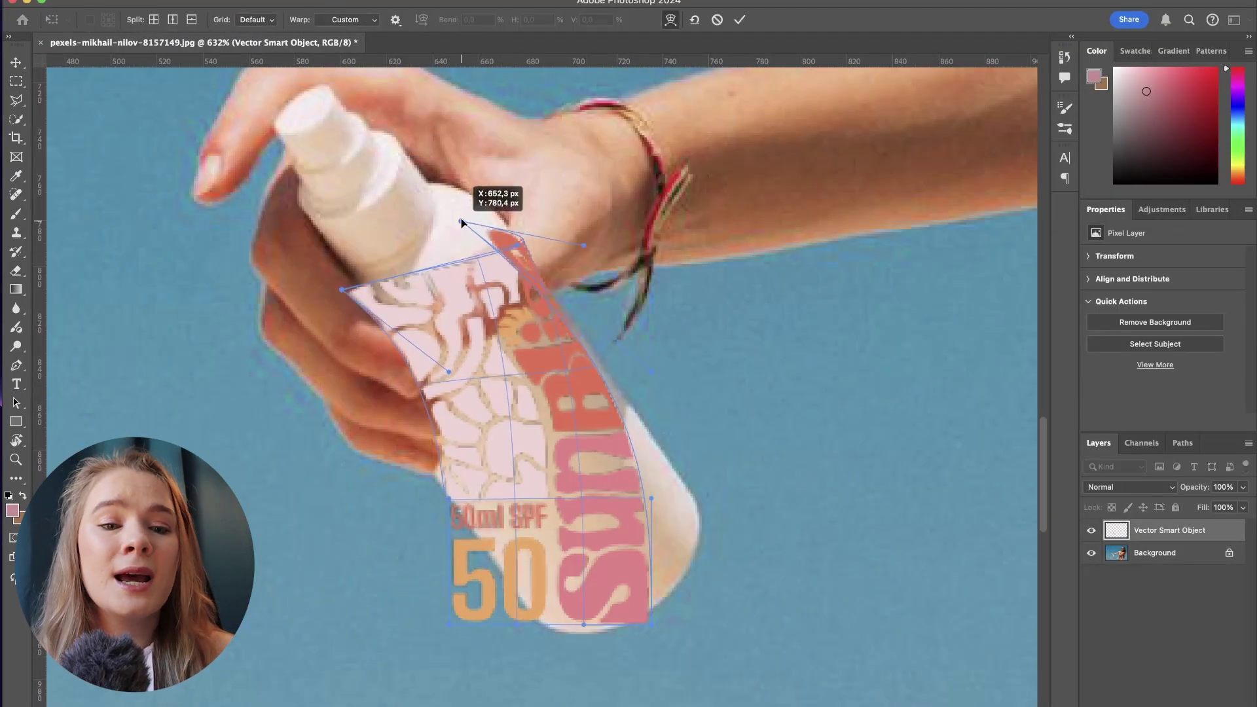
left_click_drag(650, 624, 694, 506)
left_click_drag(449, 624, 547, 622)
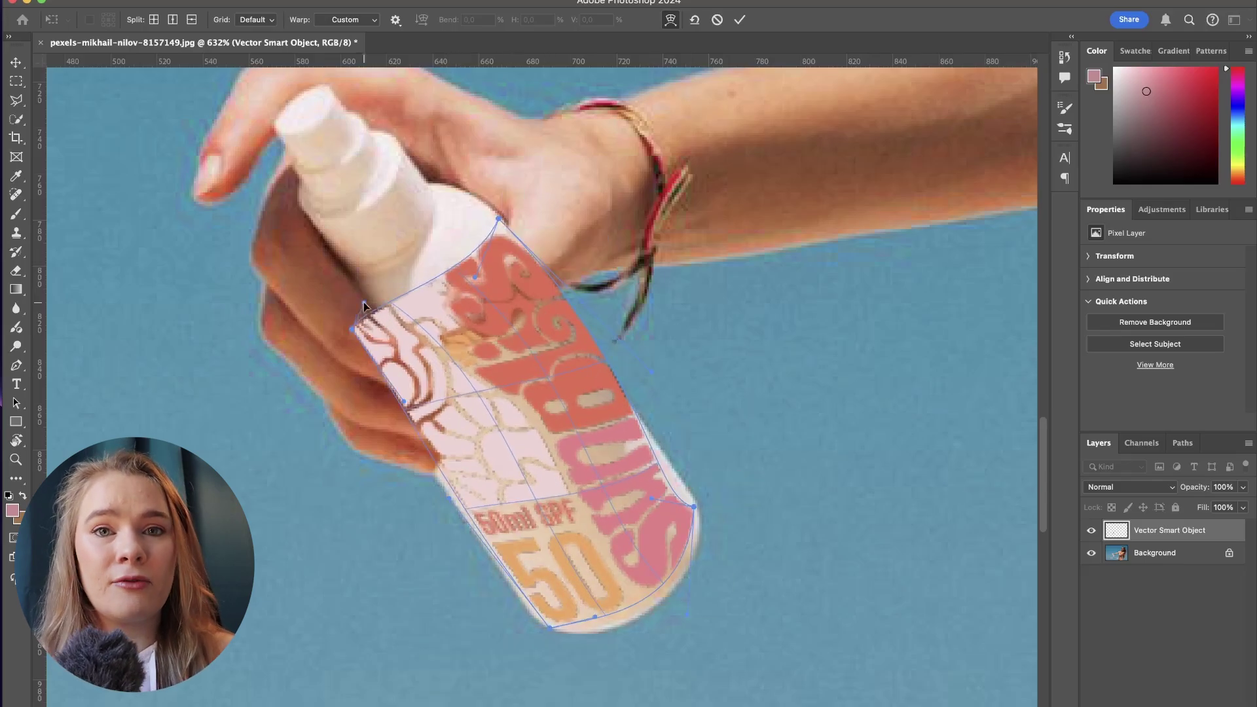
key("Return")
Erase the label over fingers, fit its warp to the beach bottle, and place the beach photo in Homepage.
key("e")
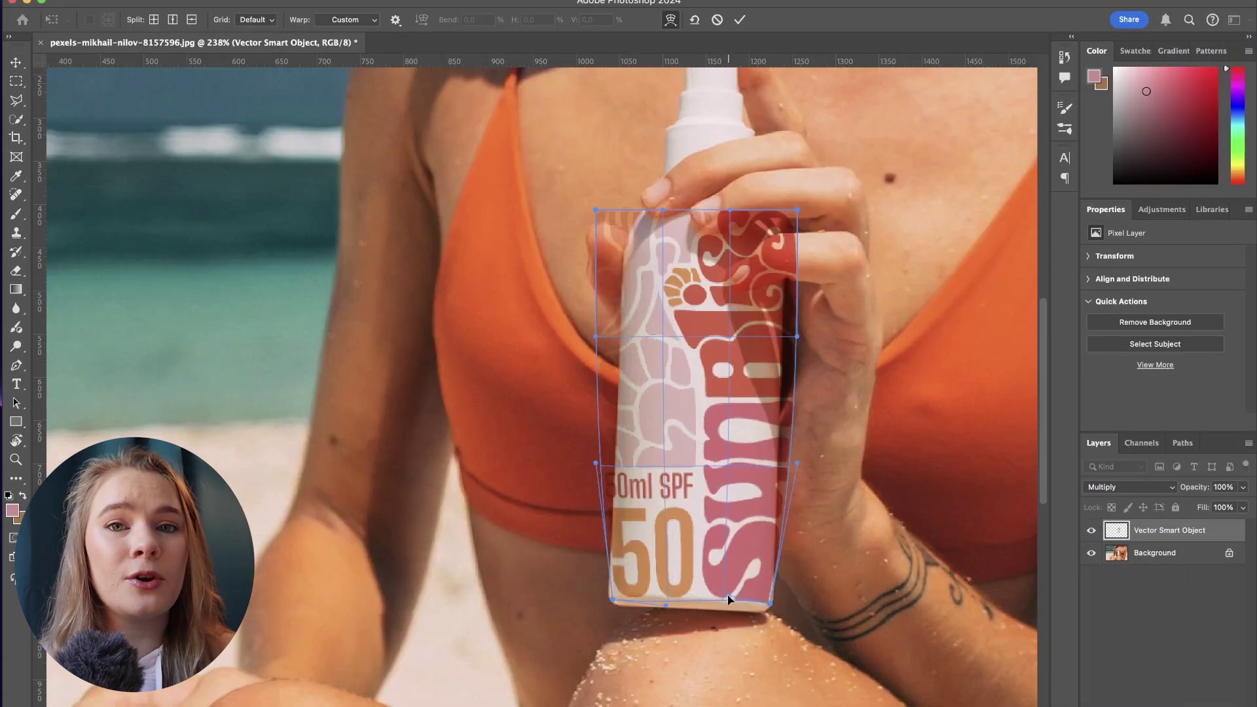
left_click_drag(631, 432, 819, 190)
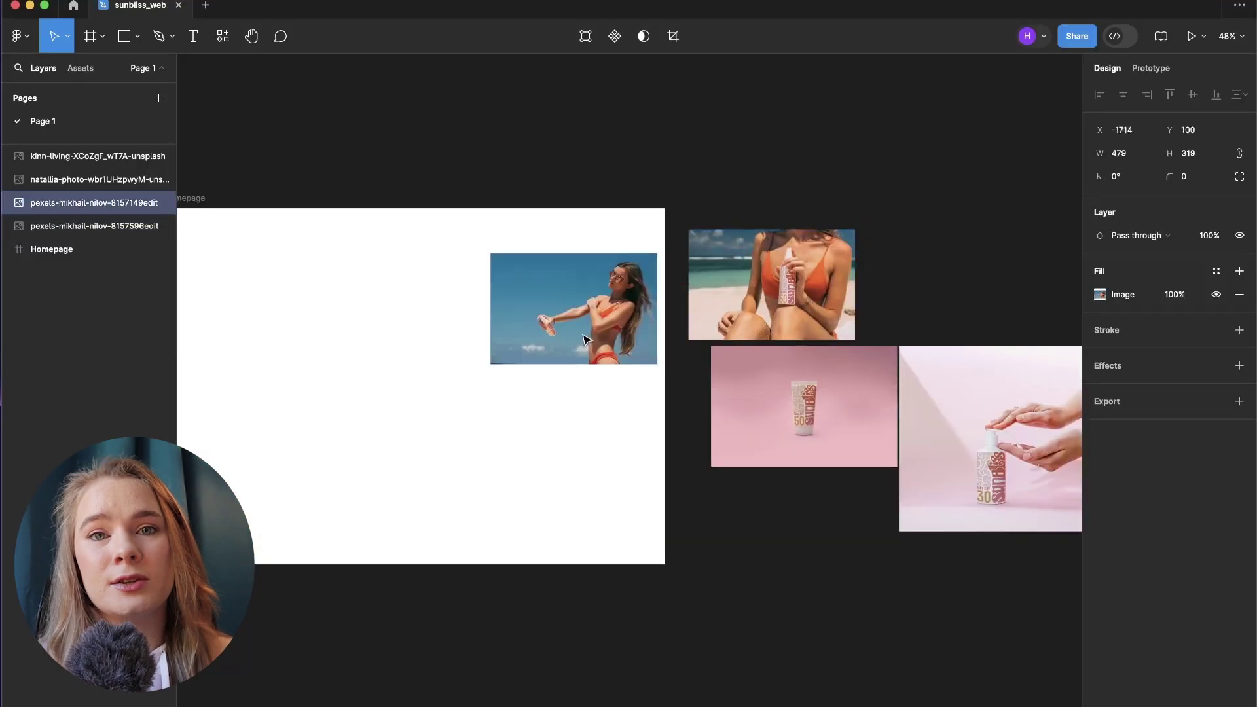
left_click_drag(576, 308, 581, 291)
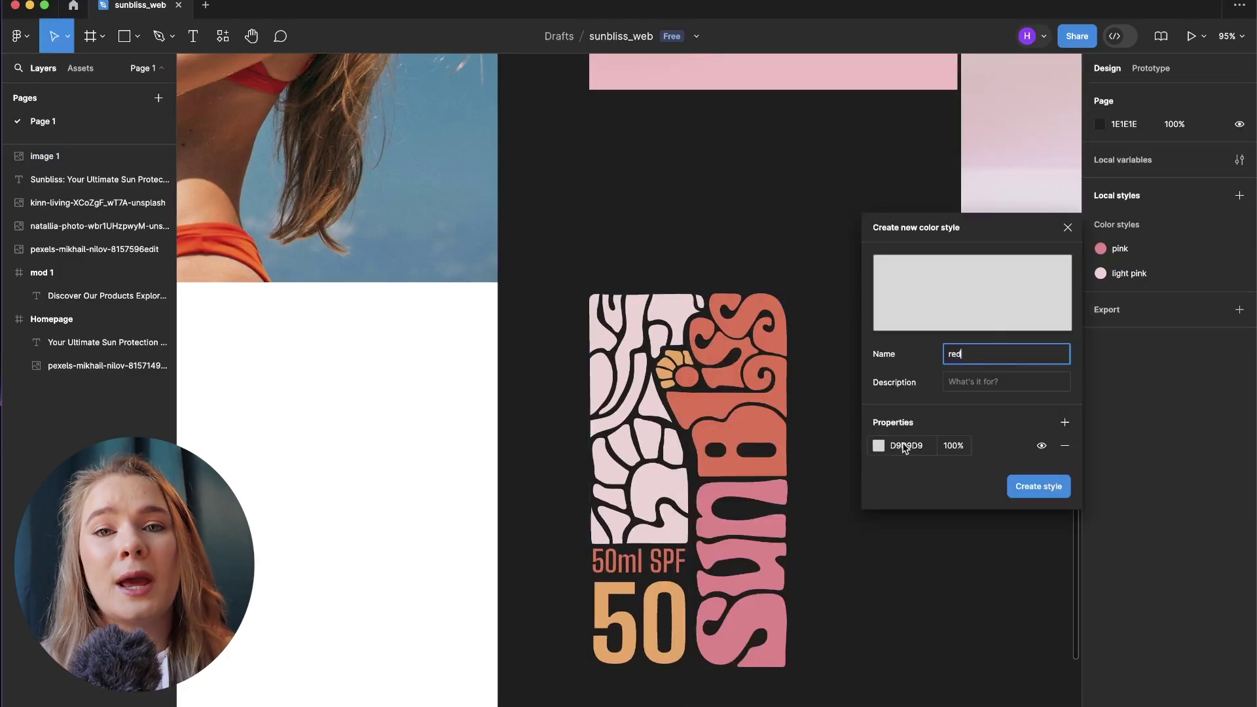
Create the red colour style, apply it to the pink frame, and resize the product image.
left_click(903, 448)
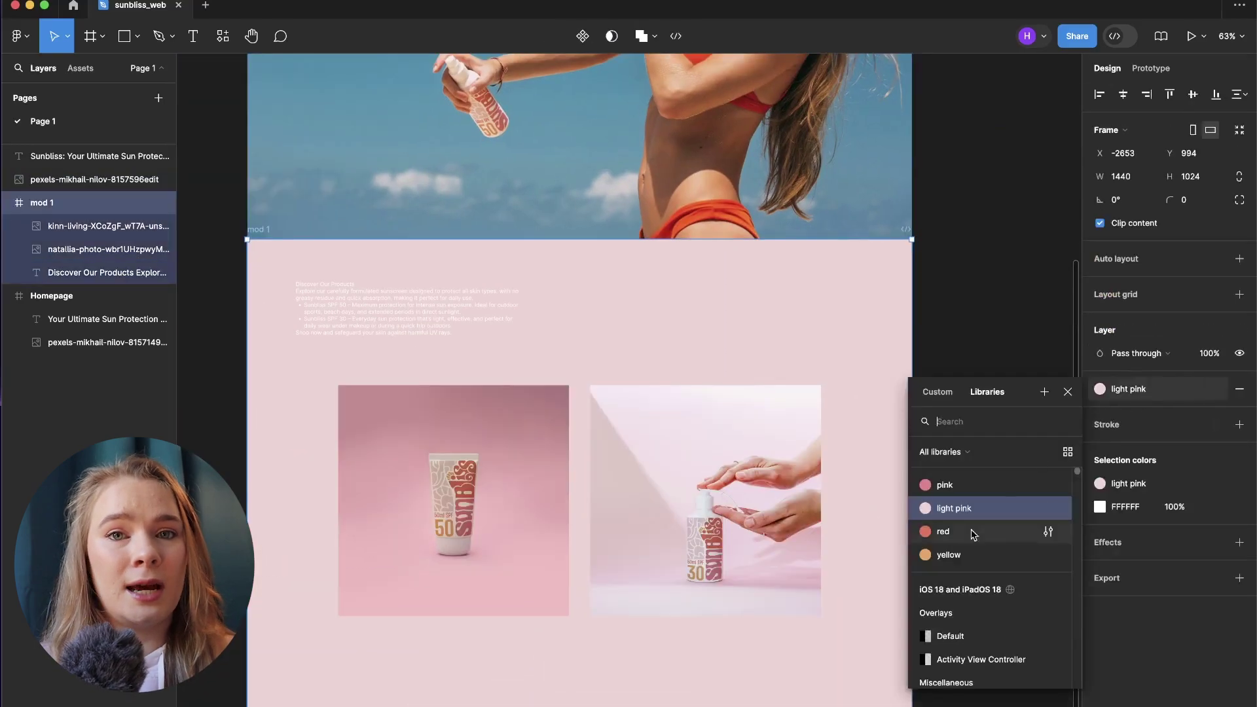
left_click(977, 518)
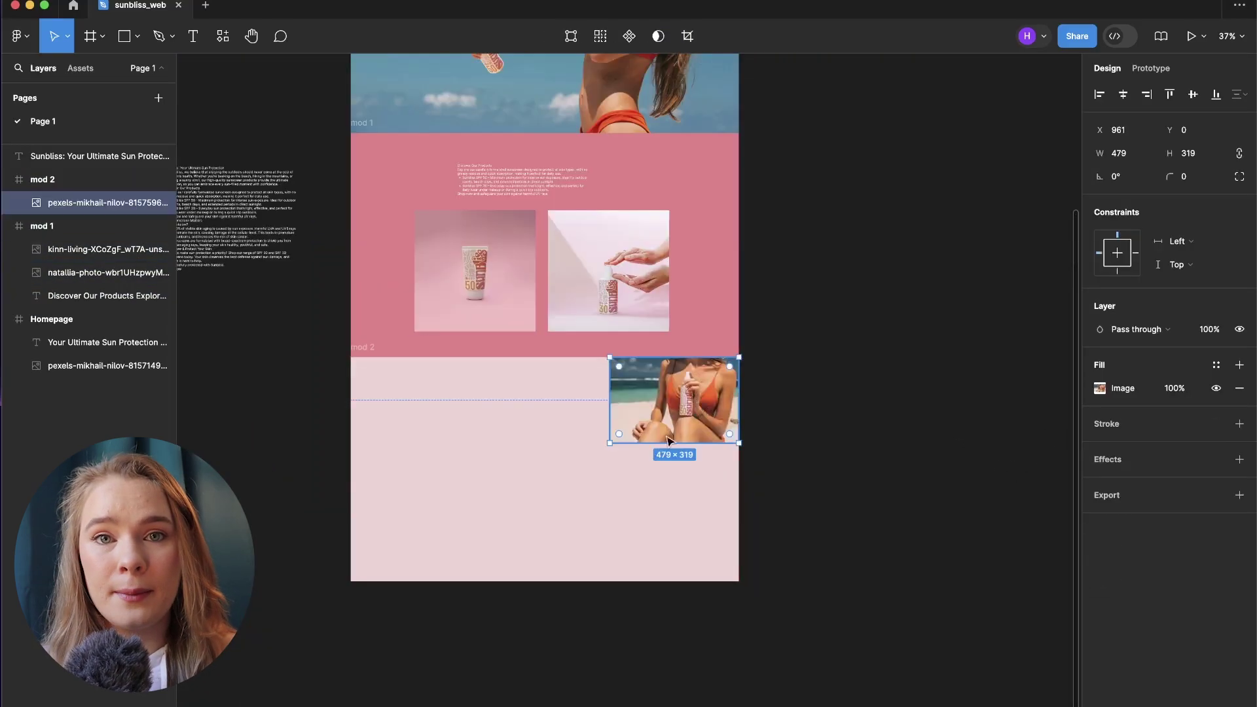
left_click_drag(611, 443, 341, 582)
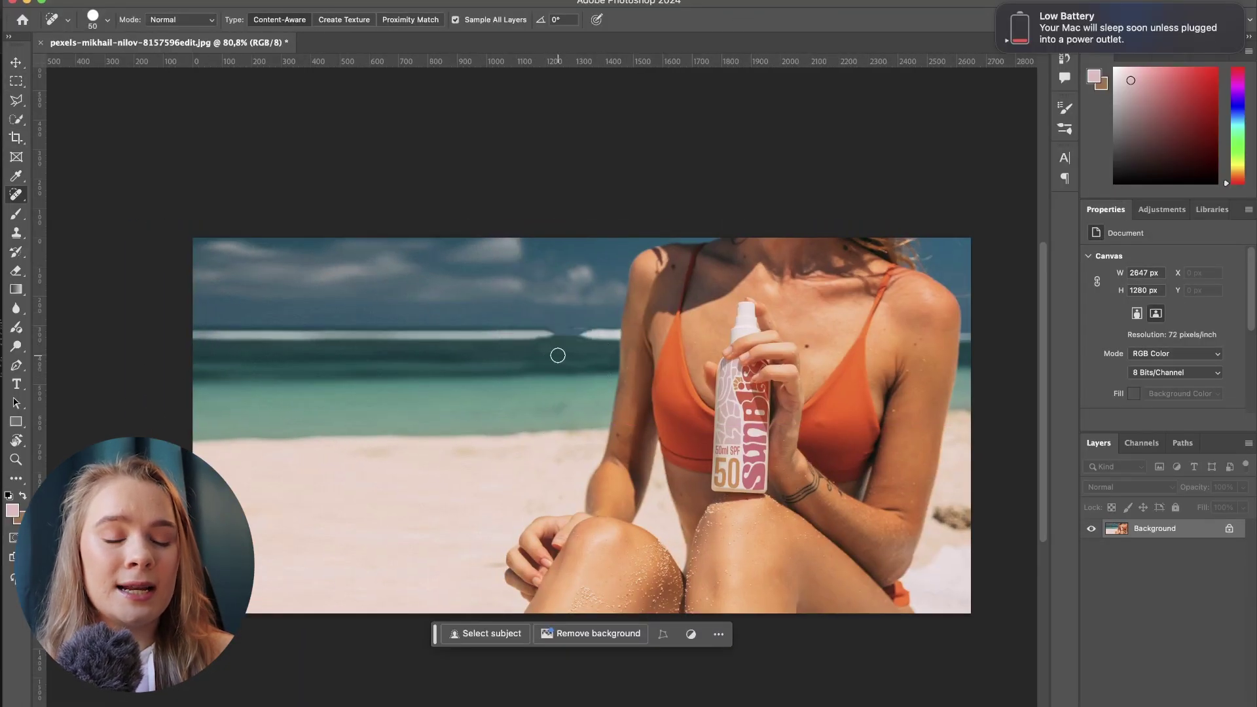
Smudge-extend the beach photo, export it, and size it to fill mod 3.
right_click(16, 309)
left_click(65, 339)
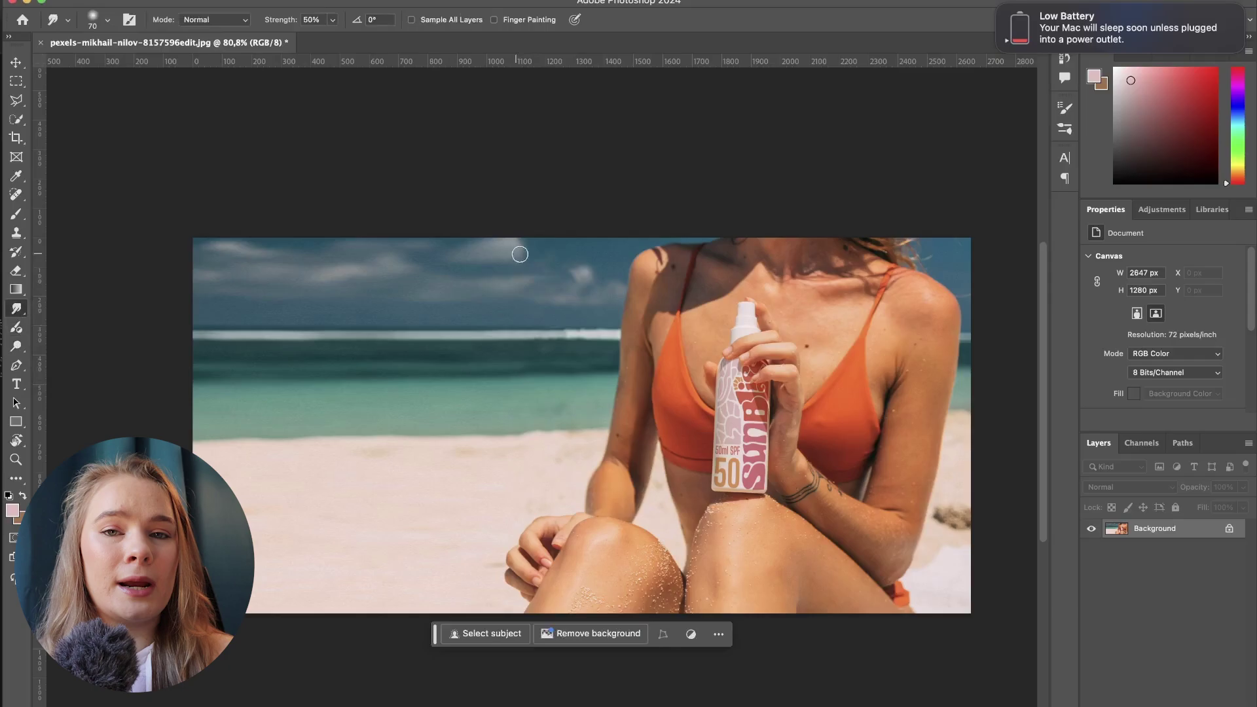
key("super+alt+shift+w")
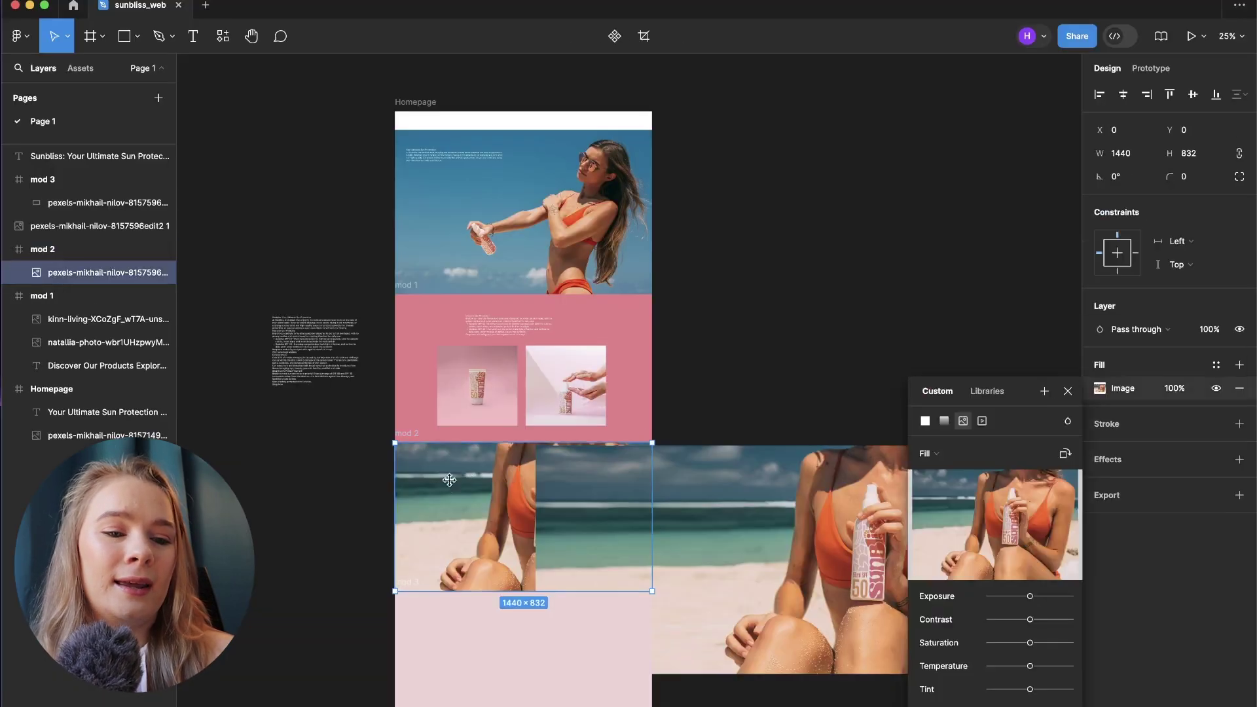
left_click_drag(542, 619, 522, 589)
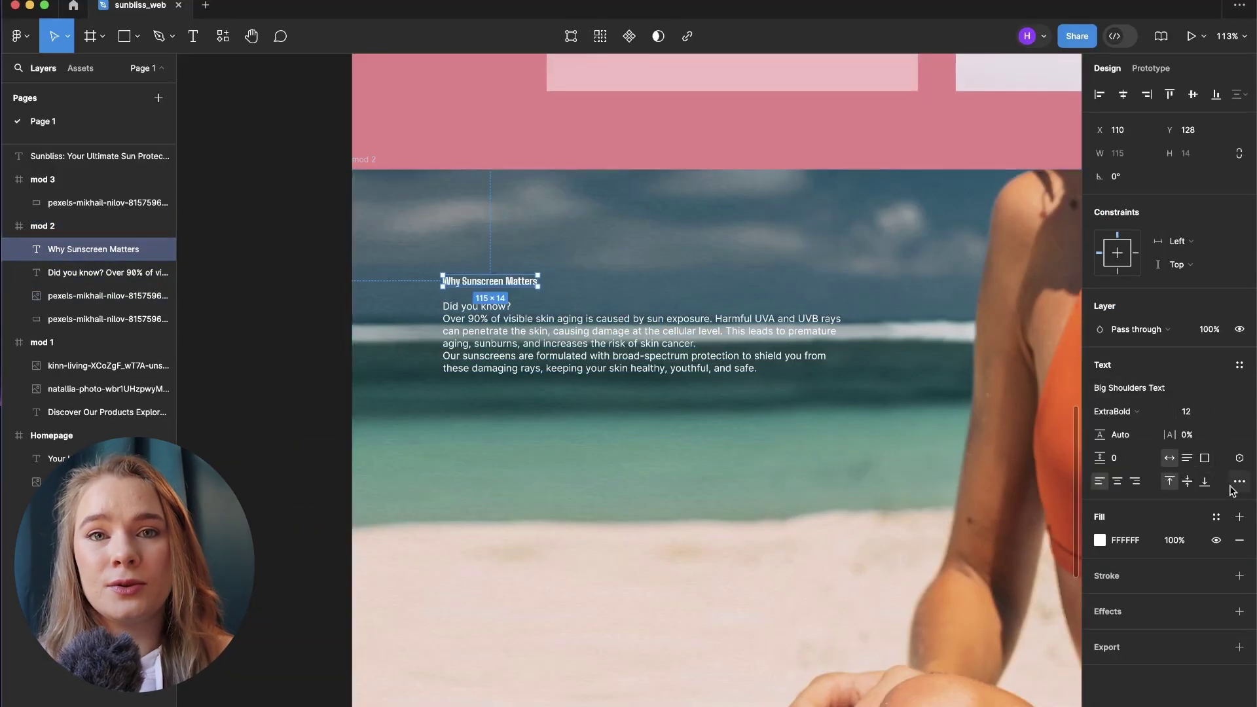
Make the heading and Did you know? line uppercase at size 56, restyle the title weight, and narrow it to wrap.
left_click(1239, 481)
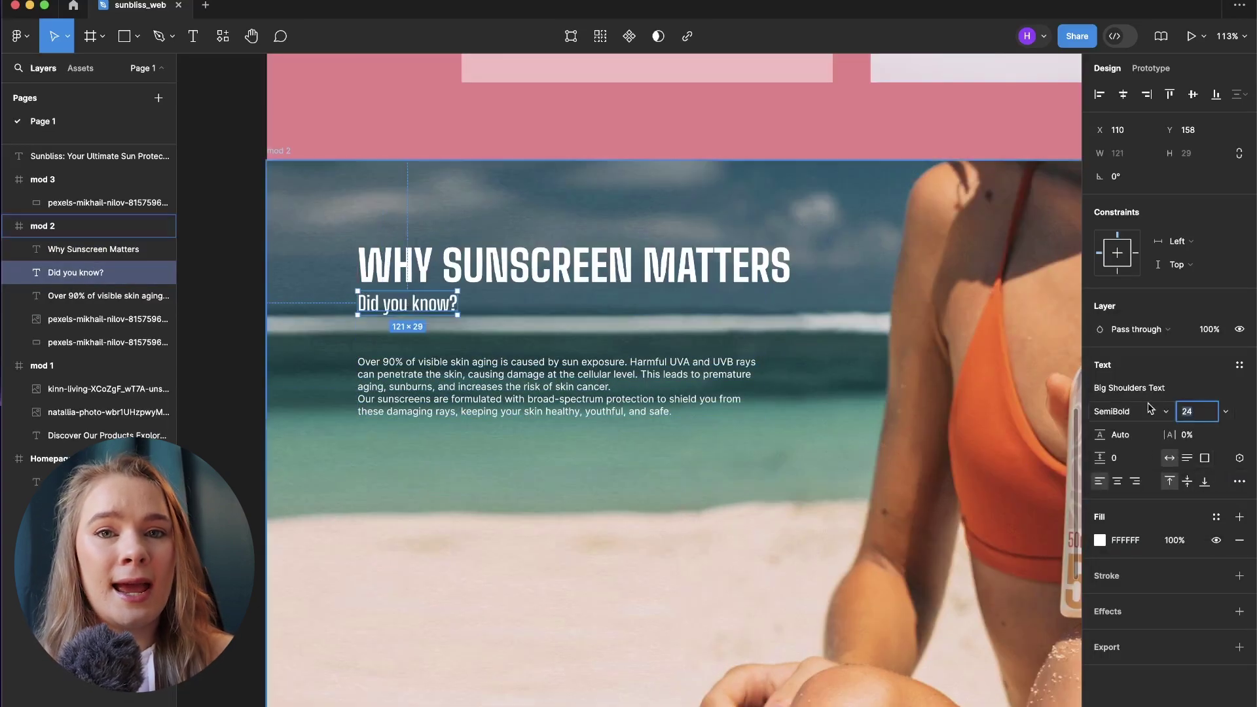
key("shift+Tab")
left_click_drag(1170, 435, 1195, 440)
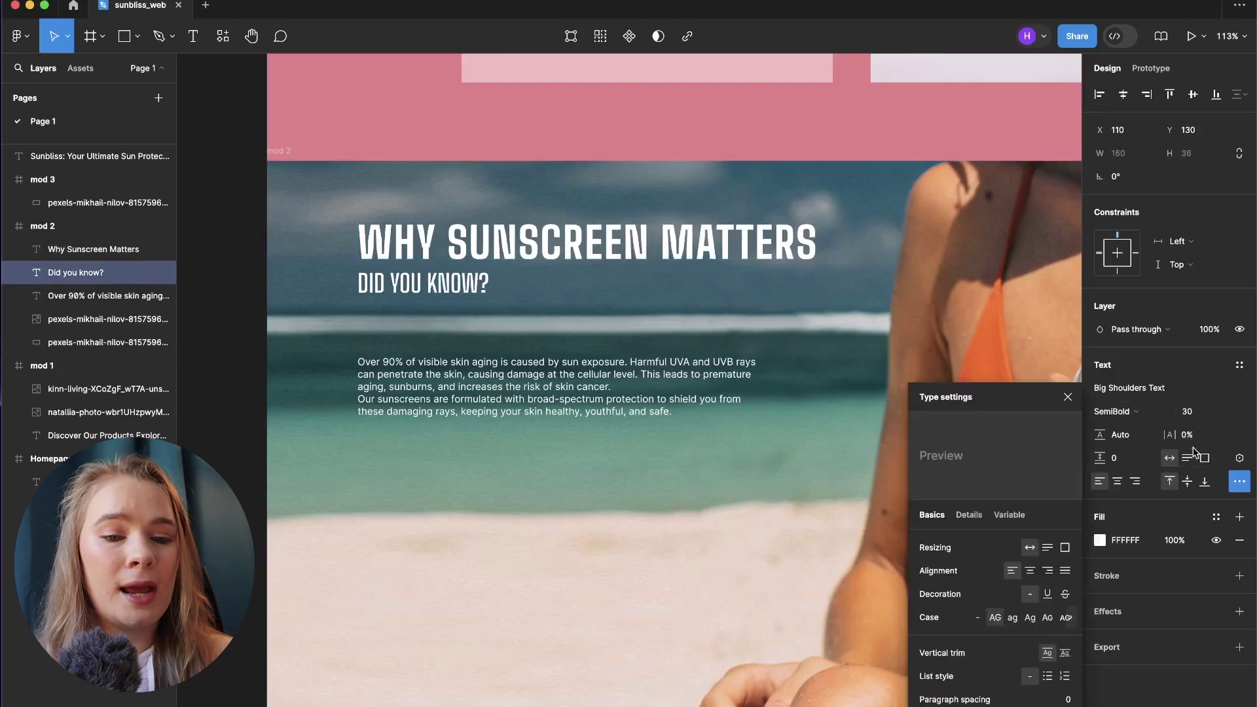
left_click(1115, 411)
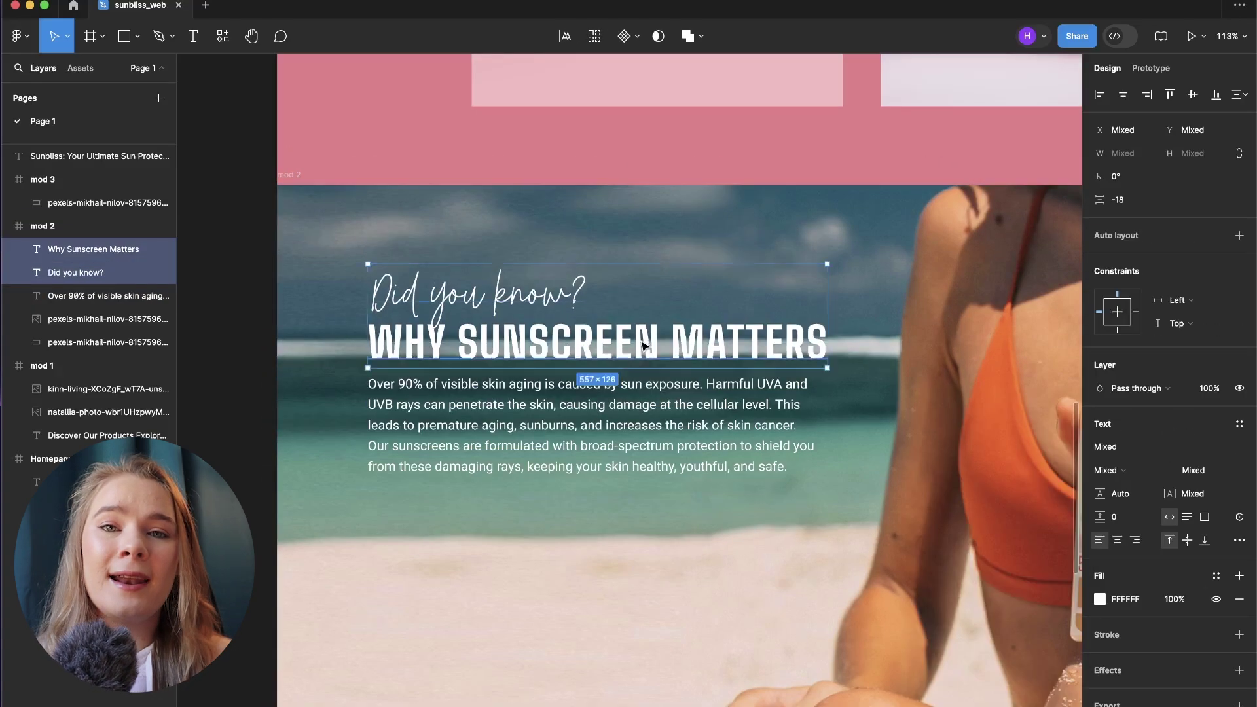
left_click(237, 323)
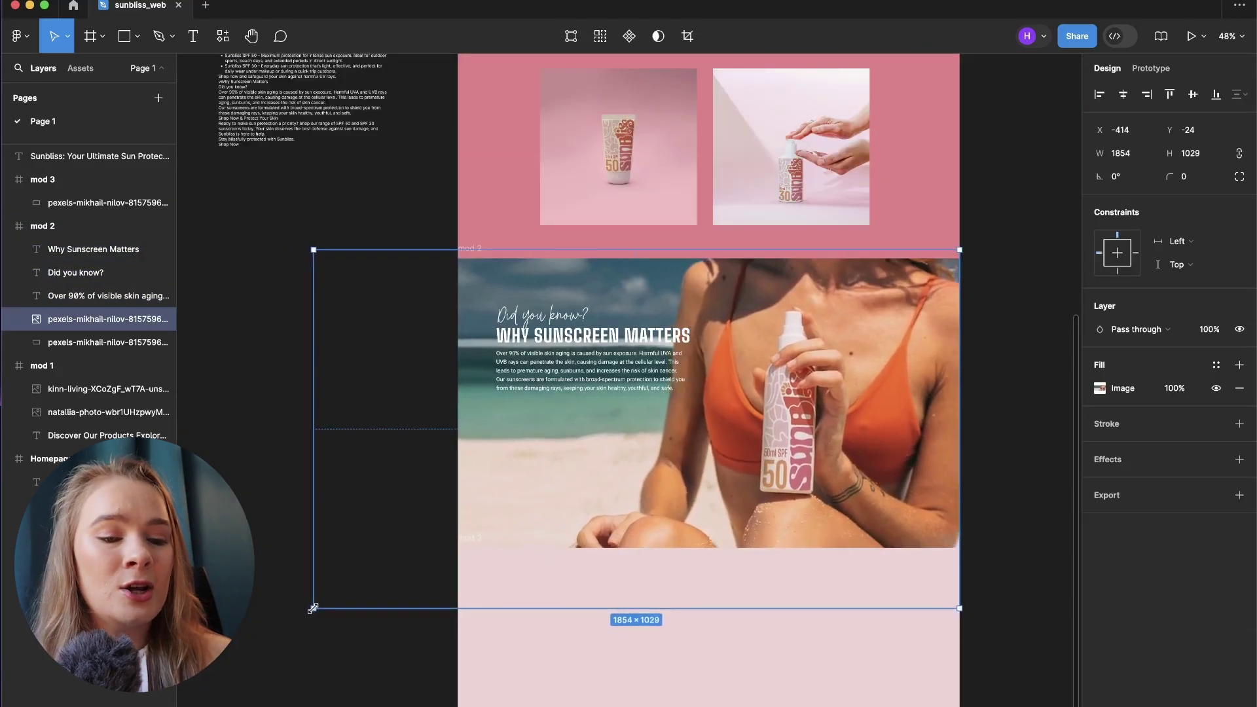
left_click_drag(713, 370, 674, 370)
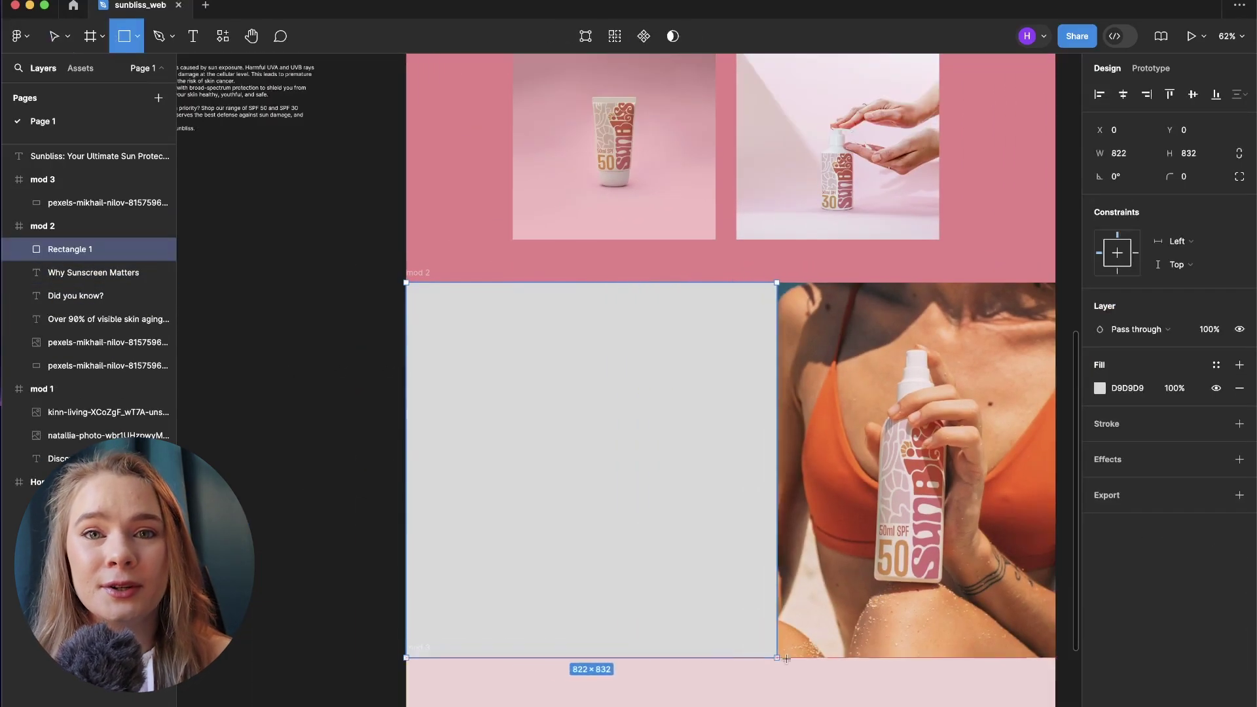
left_click(1100, 386)
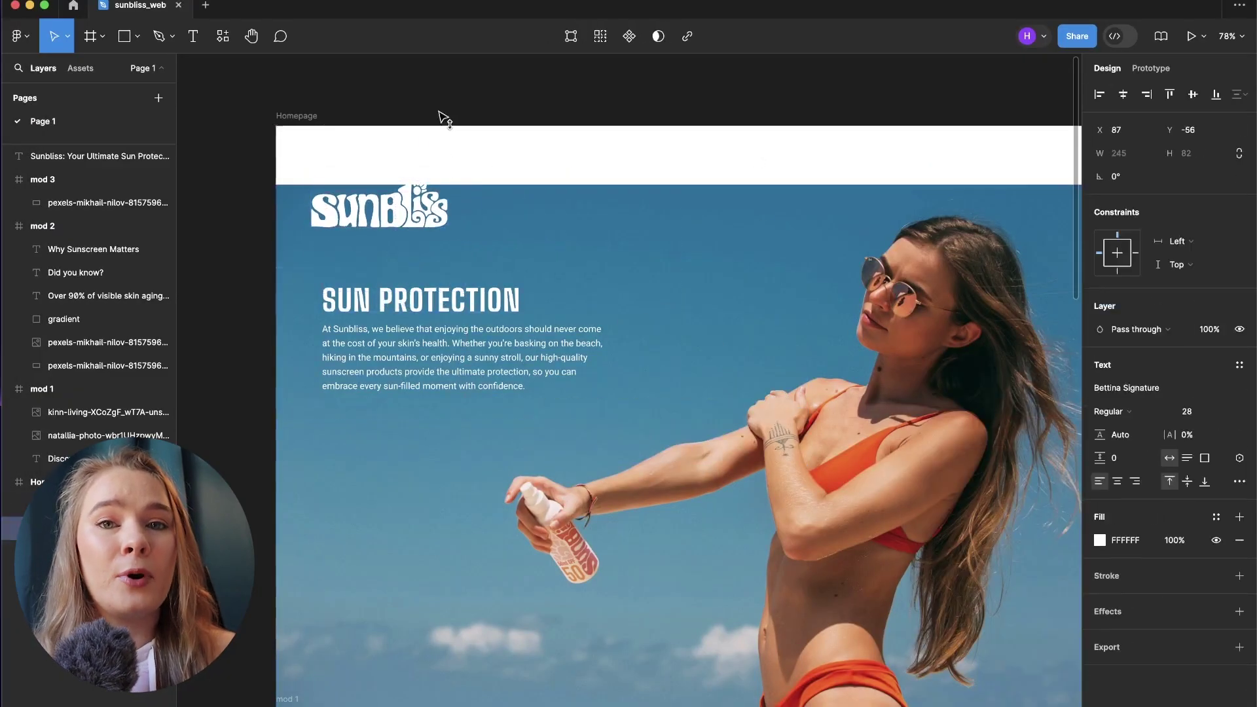
Move the Sunbliss logo down above the headline and shift the second product image right.
left_click_drag(431, 209, 443, 254)
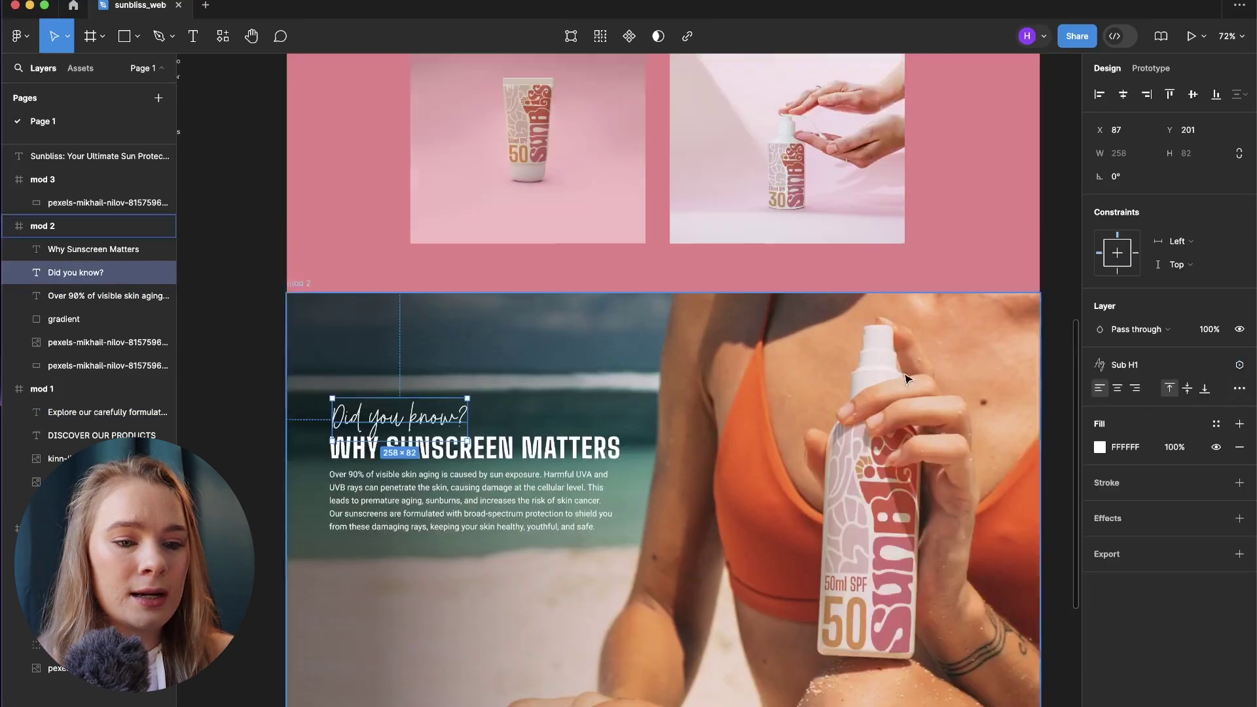
scroll(591, 368, "up", 9)
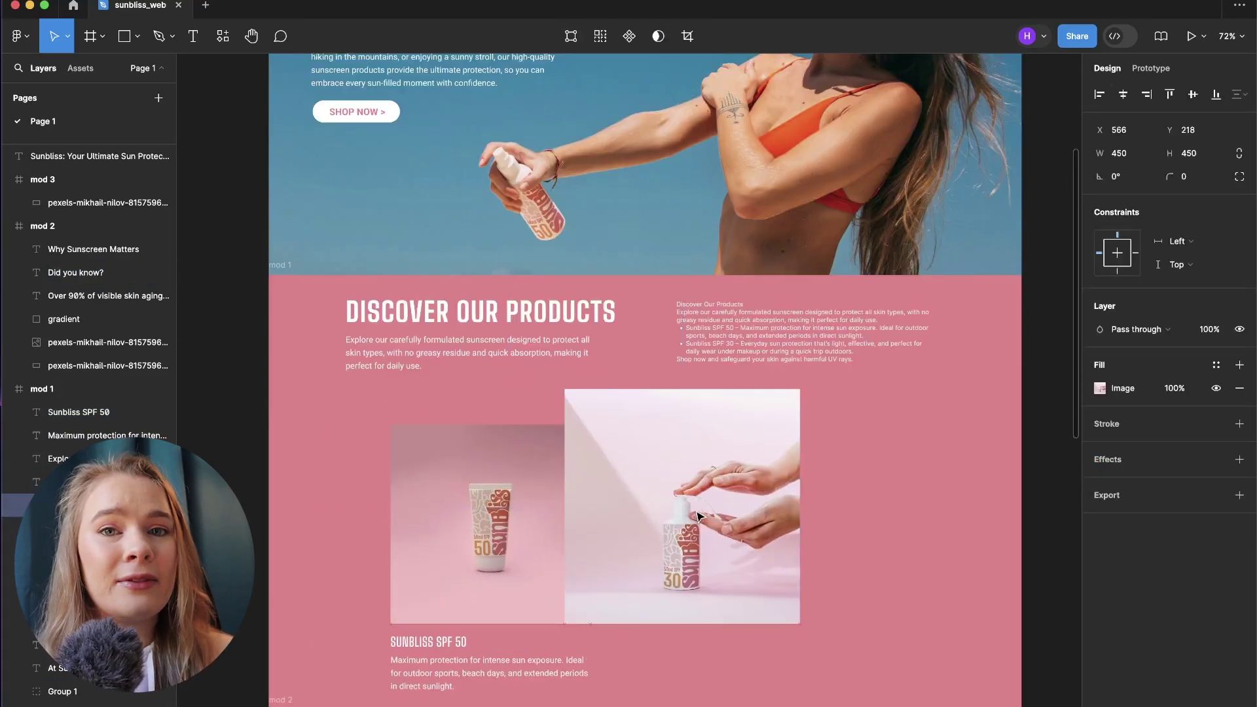
left_click_drag(678, 466, 759, 503)
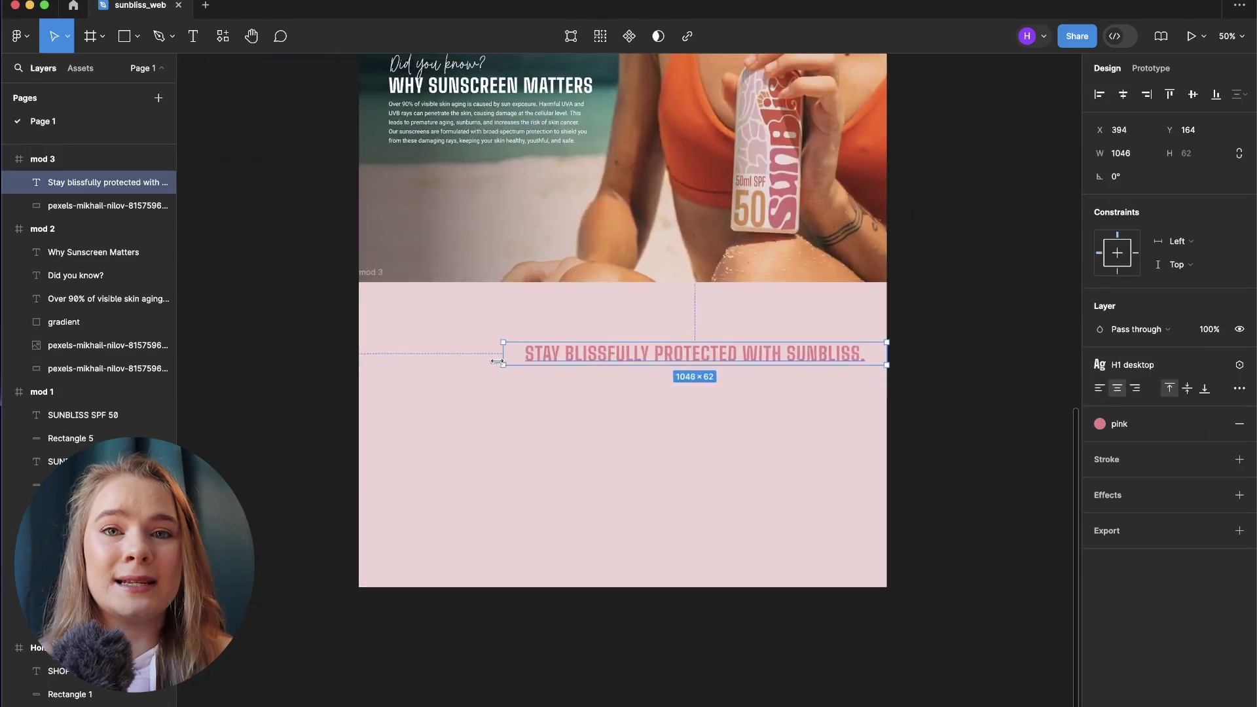
Edit the SHOP NOW button label, change the palm-shadow blend mode, and move the heading group lower.
left_click(1240, 388)
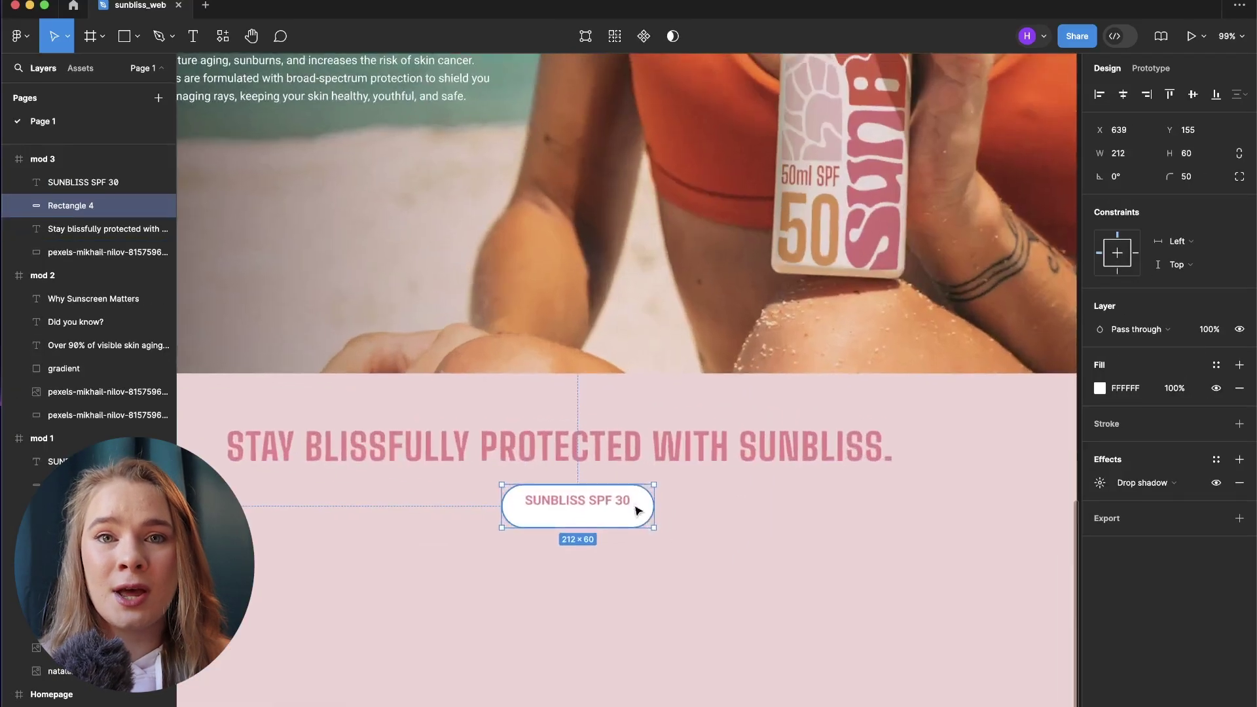
double_click(626, 502)
type("SHOP NOW")
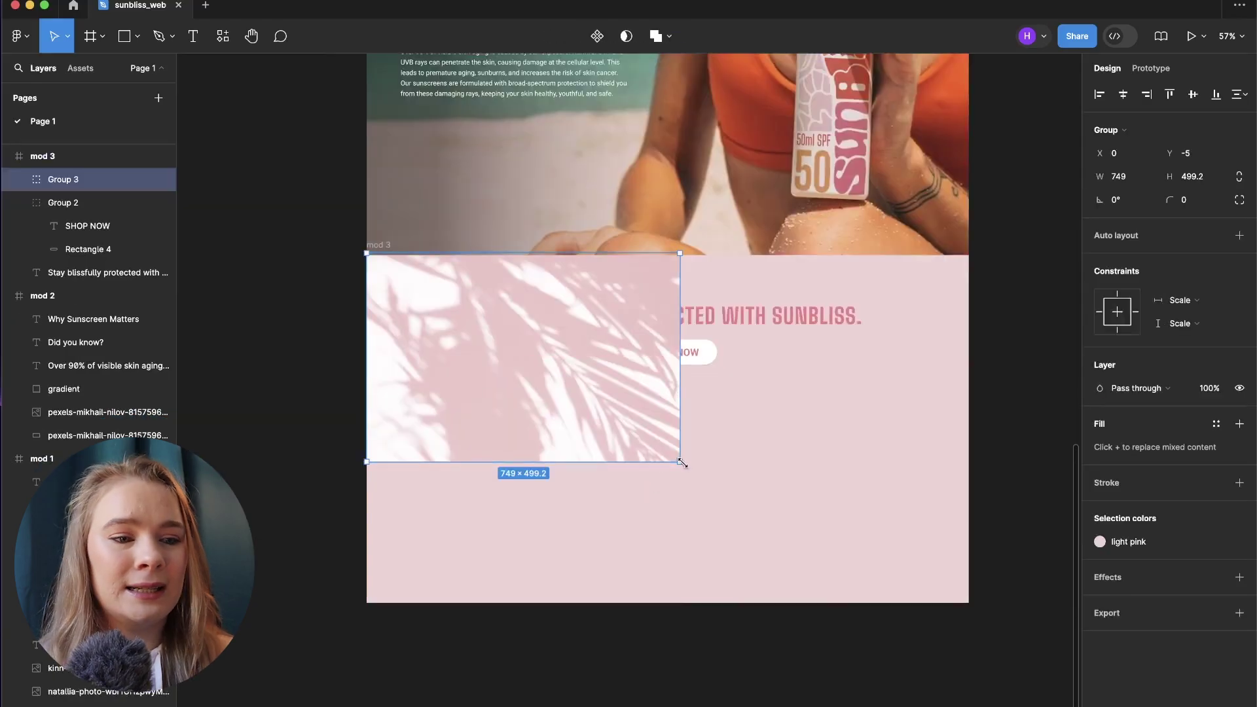
left_click(694, 318)
left_click(700, 348, "shift")
left_click_drag(700, 348, 710, 457)
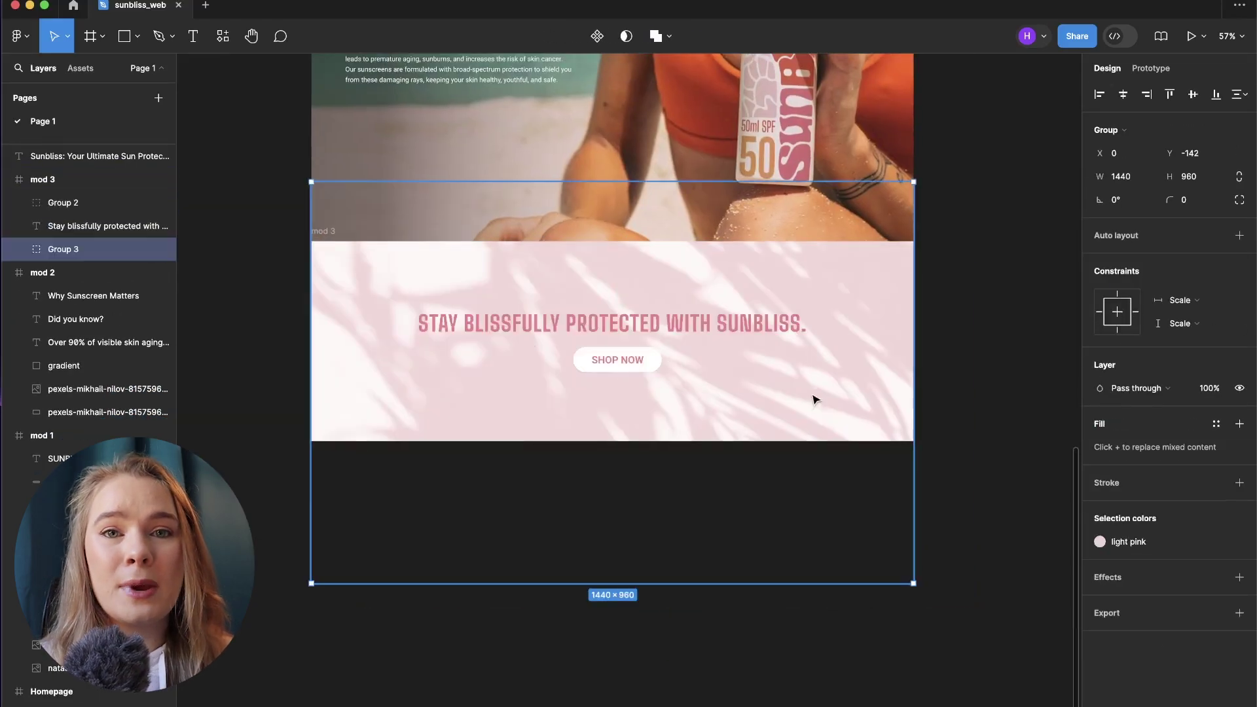
mouse_move(813, 398)
left_mouse_down()
mouse_move(813, 317)
mouse_move(811, 387)
left_mouse_up()
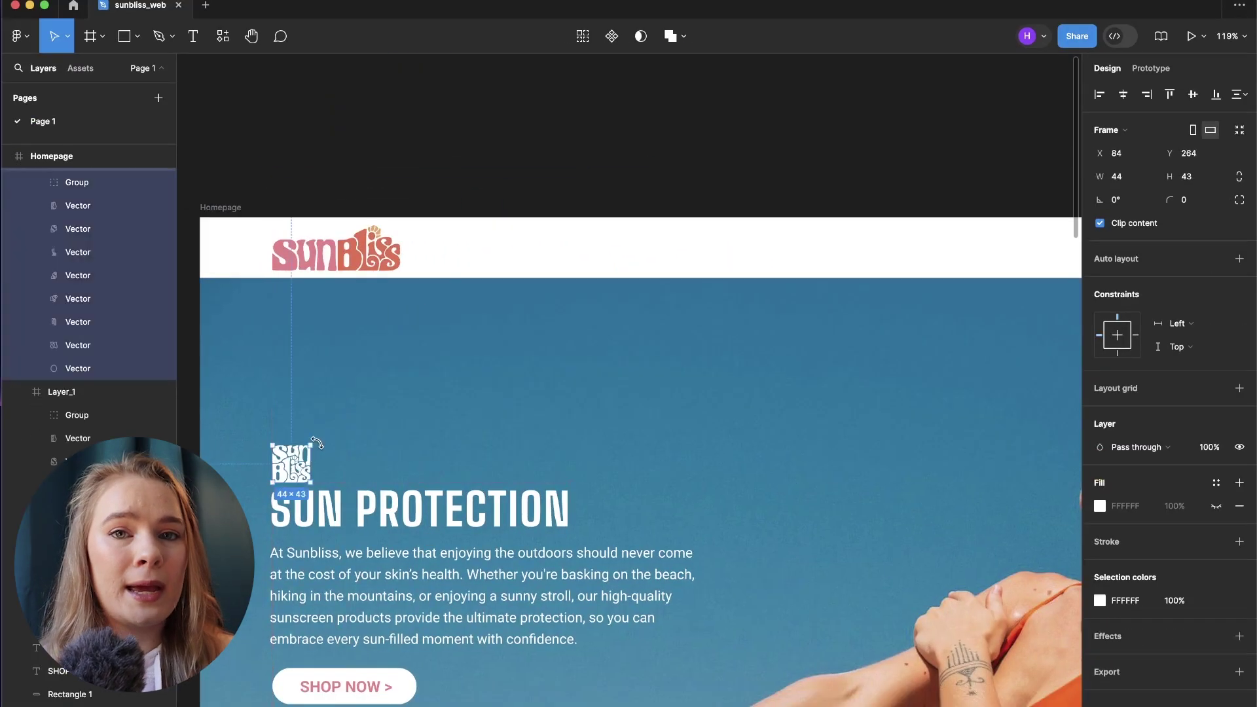
Enlarge the hero logo to 148×145, shorten the Landing frame, and place SHOP NOW below the text.
left_click_drag(318, 441, 400, 361)
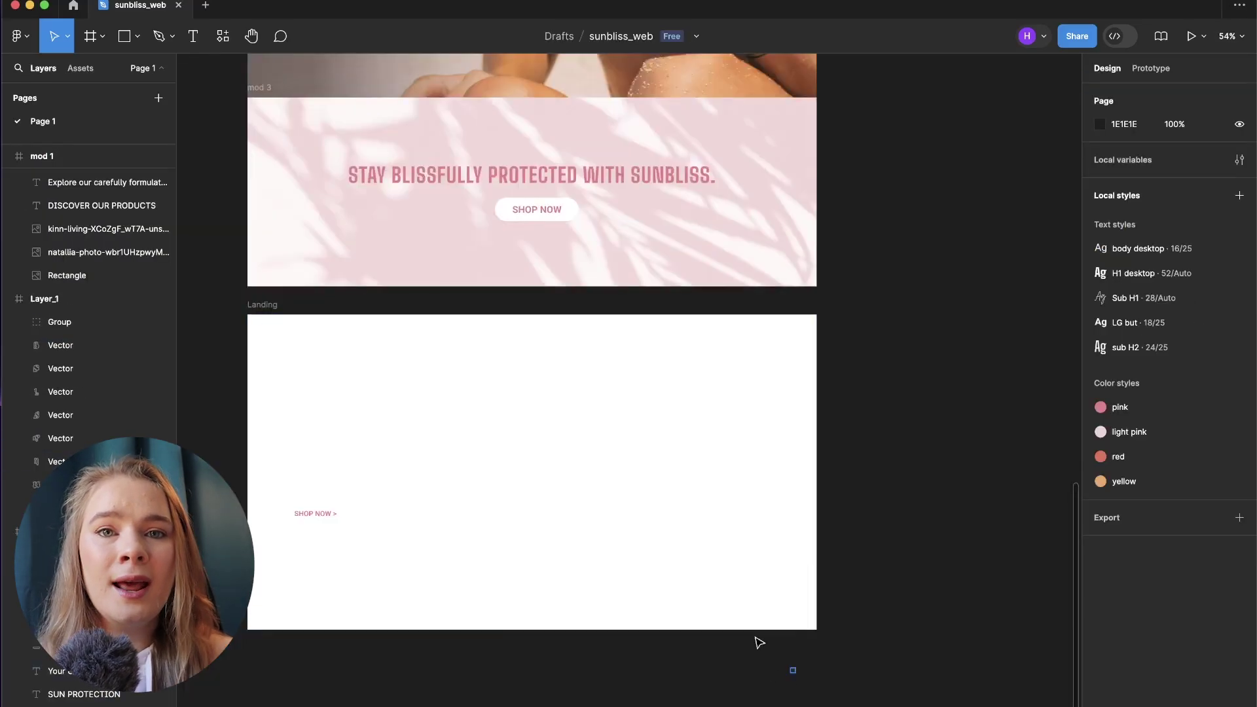
left_click_drag(508, 631, 507, 415)
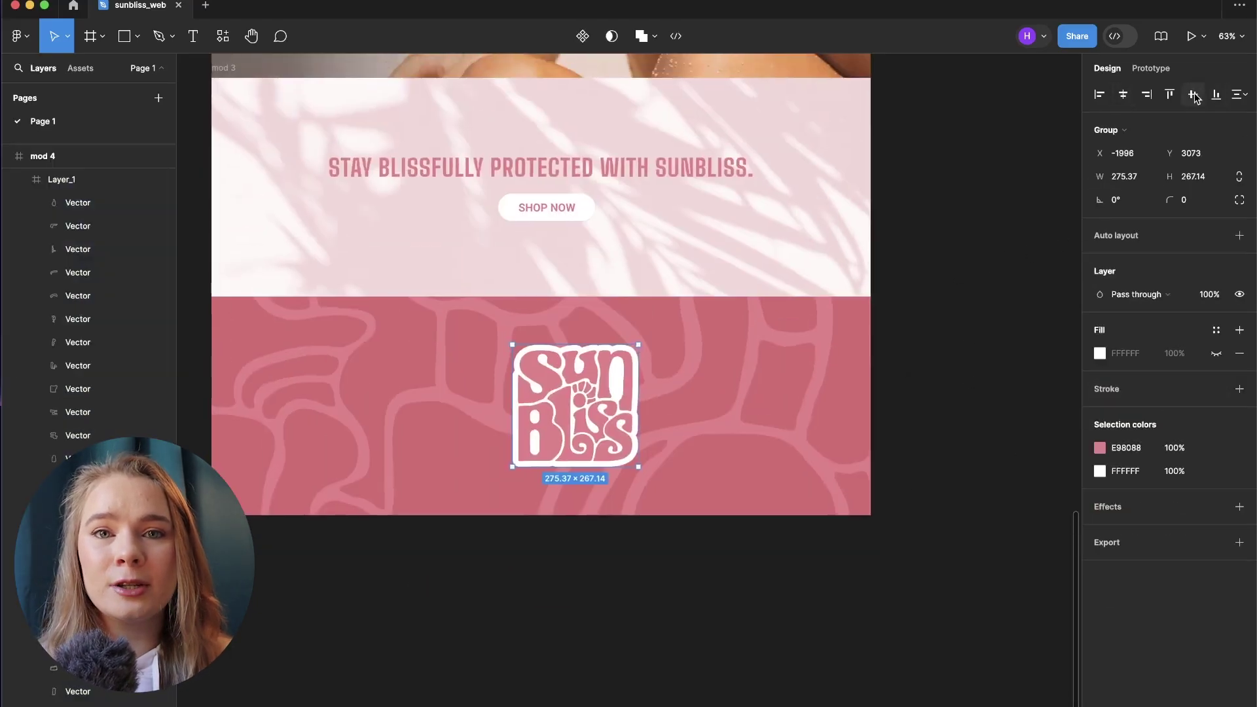
left_click_drag(650, 356, 586, 371)
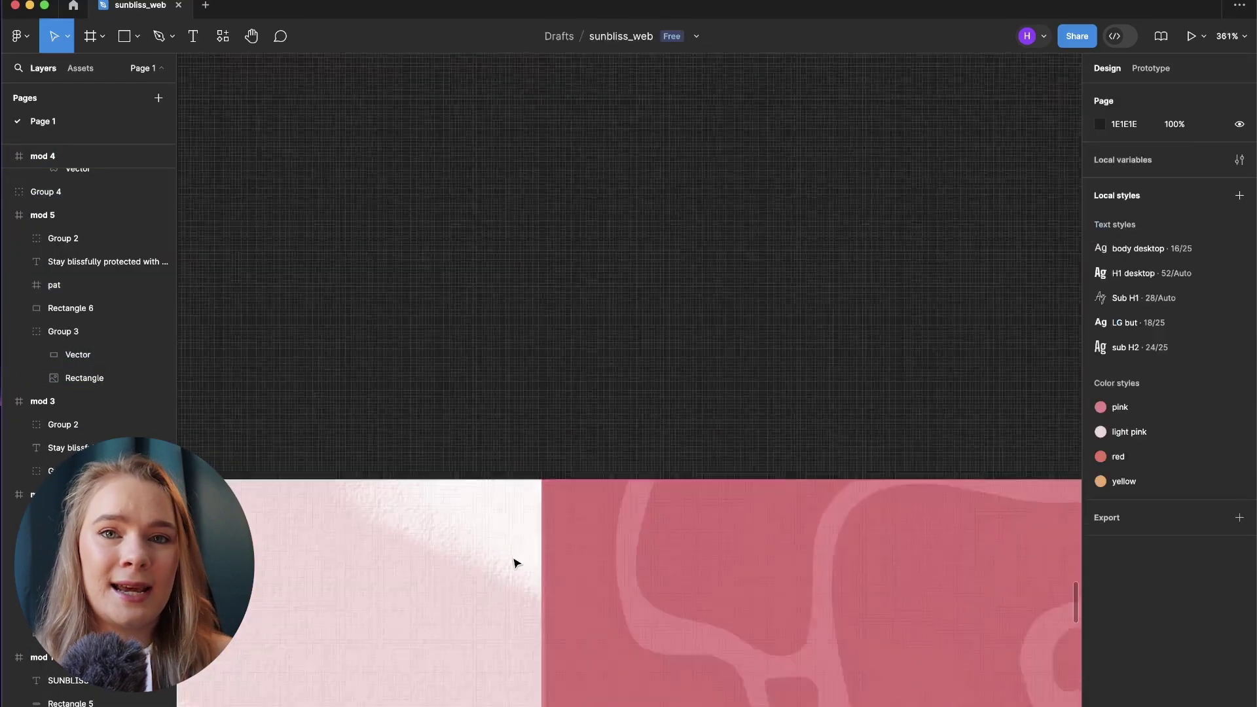
left_click(562, 327)
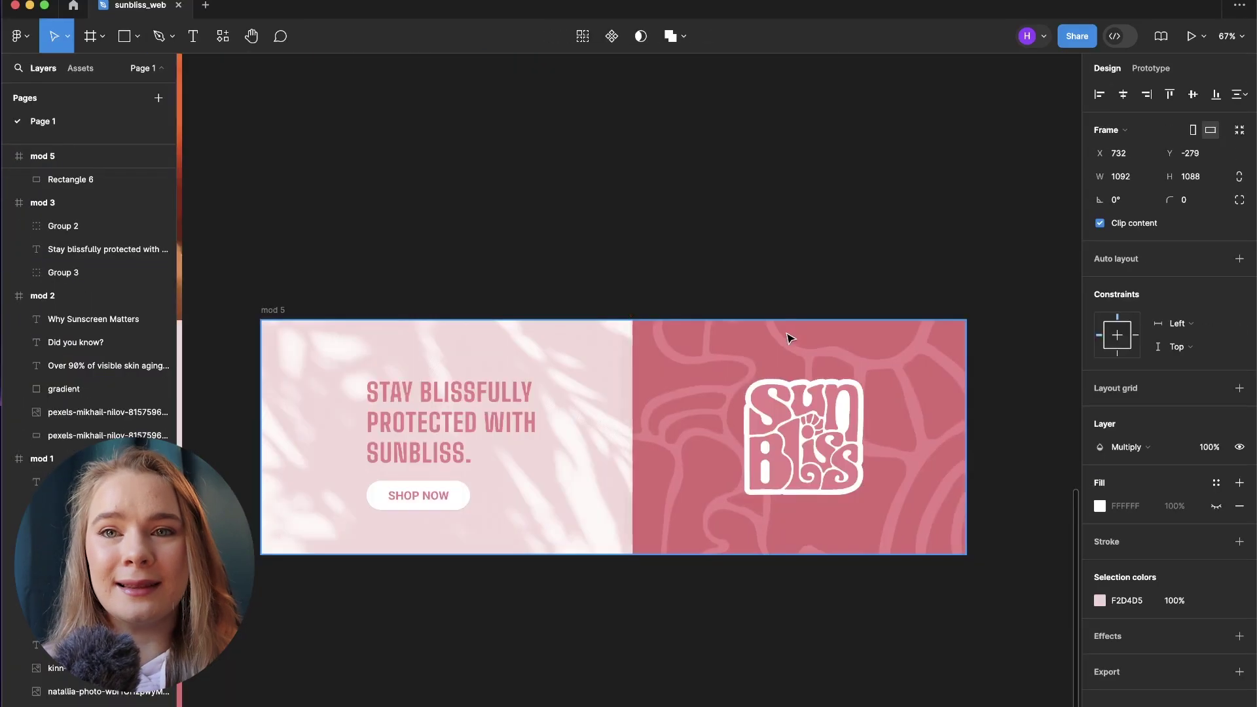
left_click(312, 293)
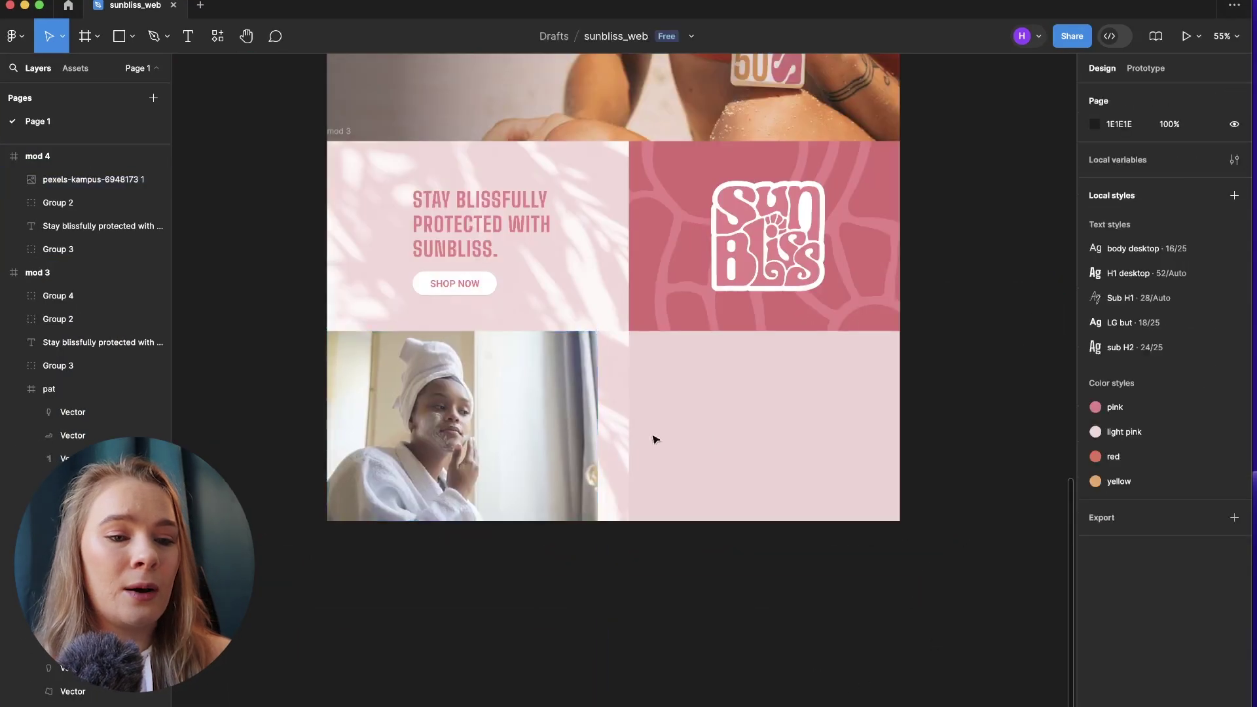
Tint the overlay gradient on the mod 4 photo pink to reveal the text.
left_click(365, 359)
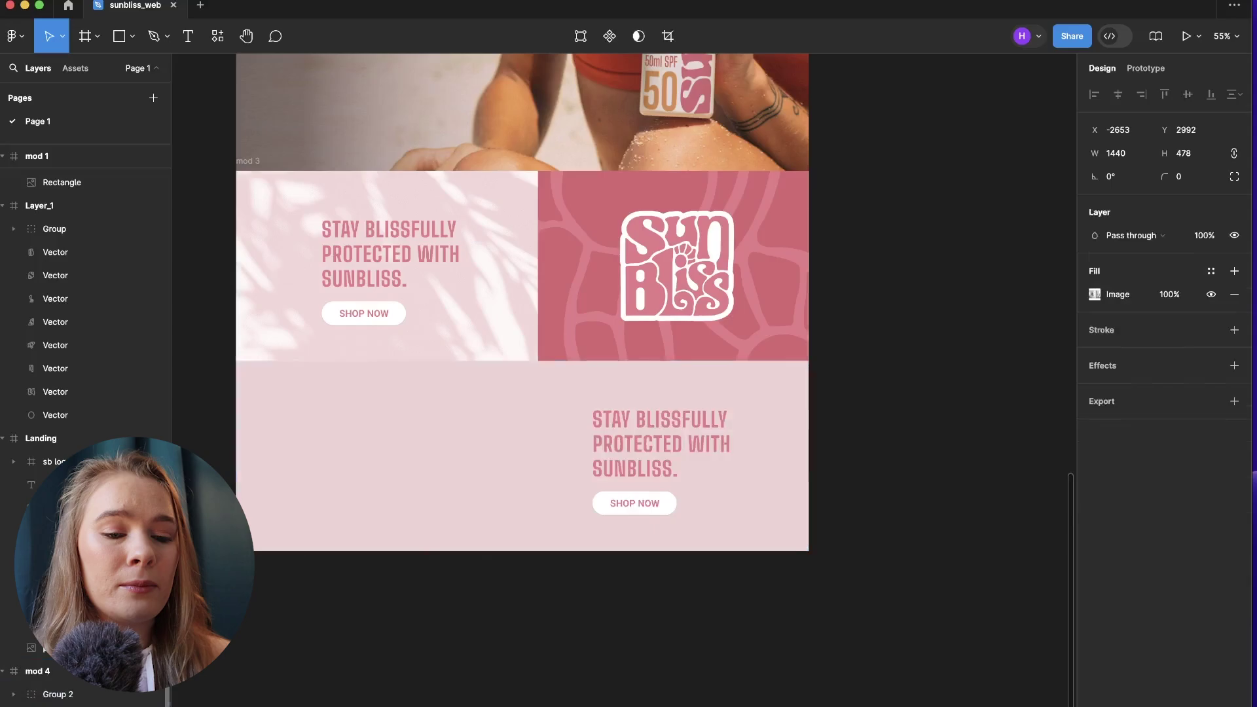
left_click(800, 442)
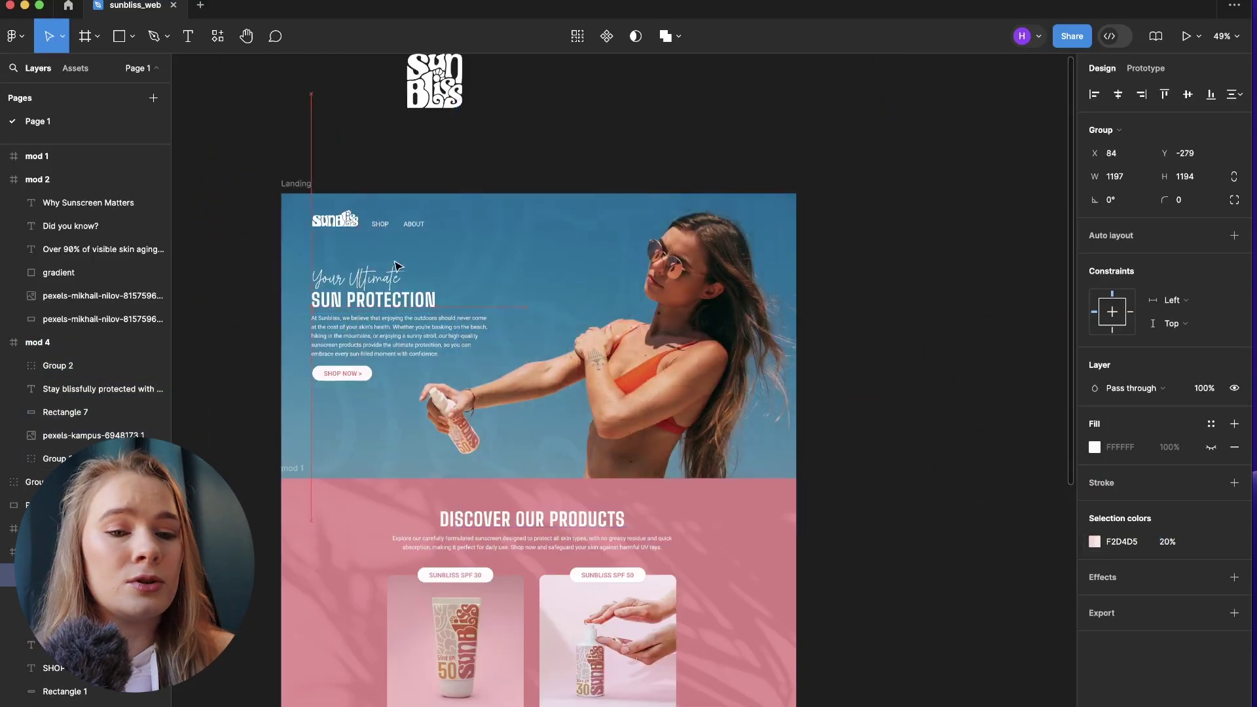
left_click(567, 265)
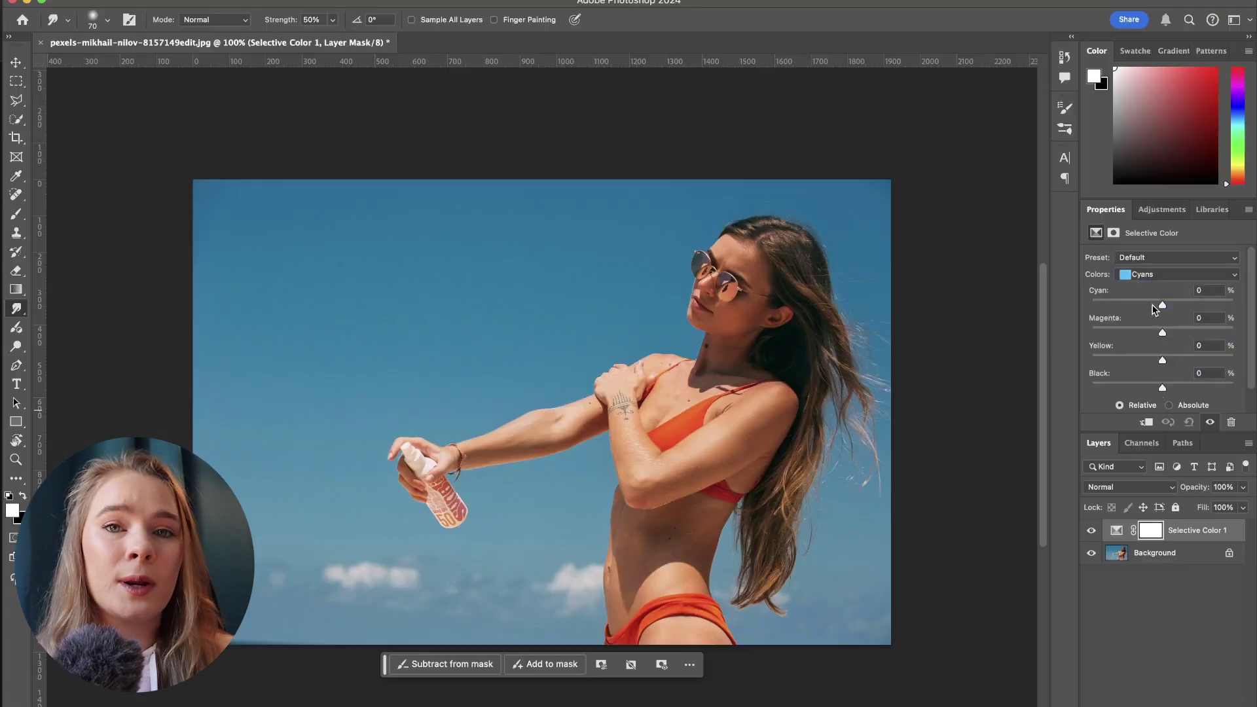
Reduce cyan in the hero photo's sky with Selective Color and export the recoloured photo.
left_click_drag(1162, 306, 1100, 306)
left_click(1129, 275)
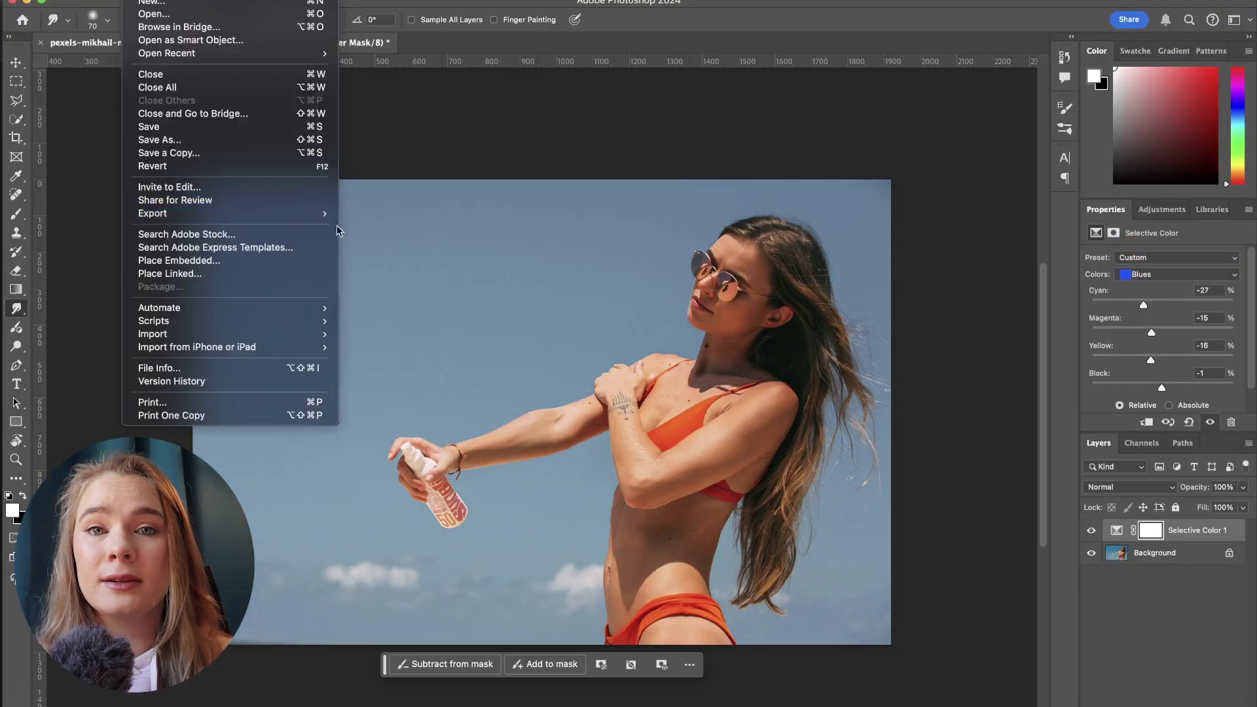
mouse_move(151, 215)
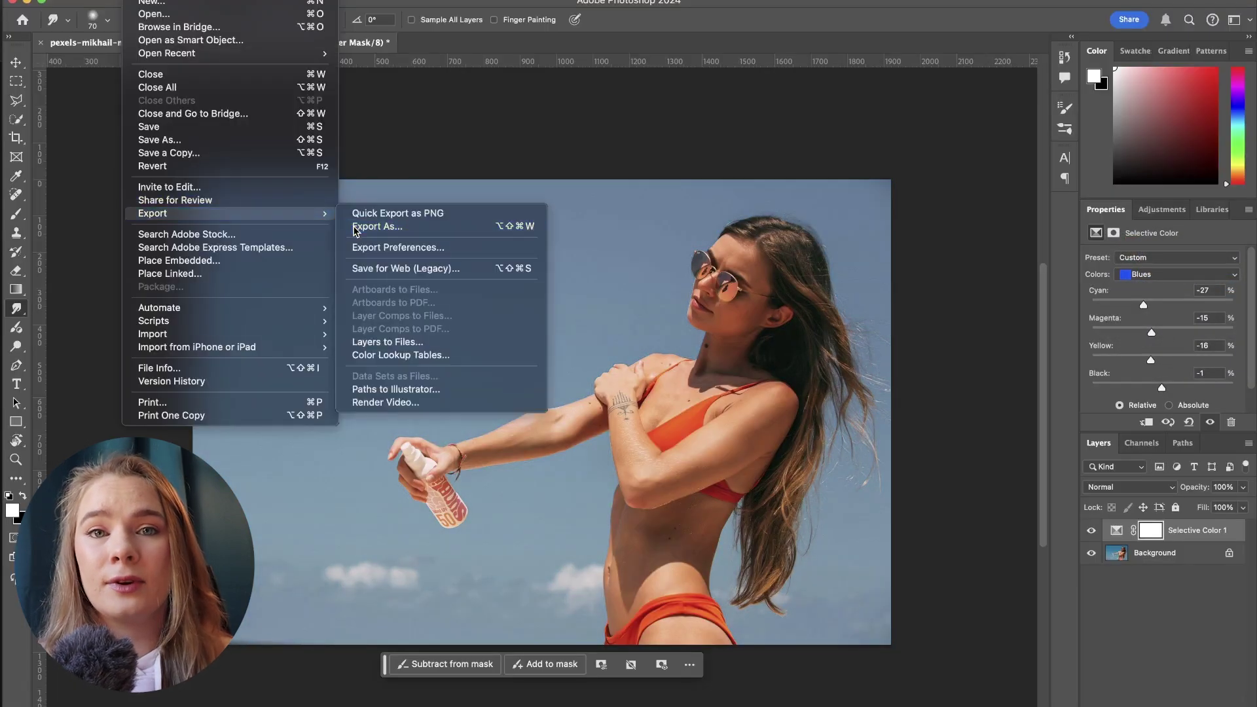
left_click(393, 227)
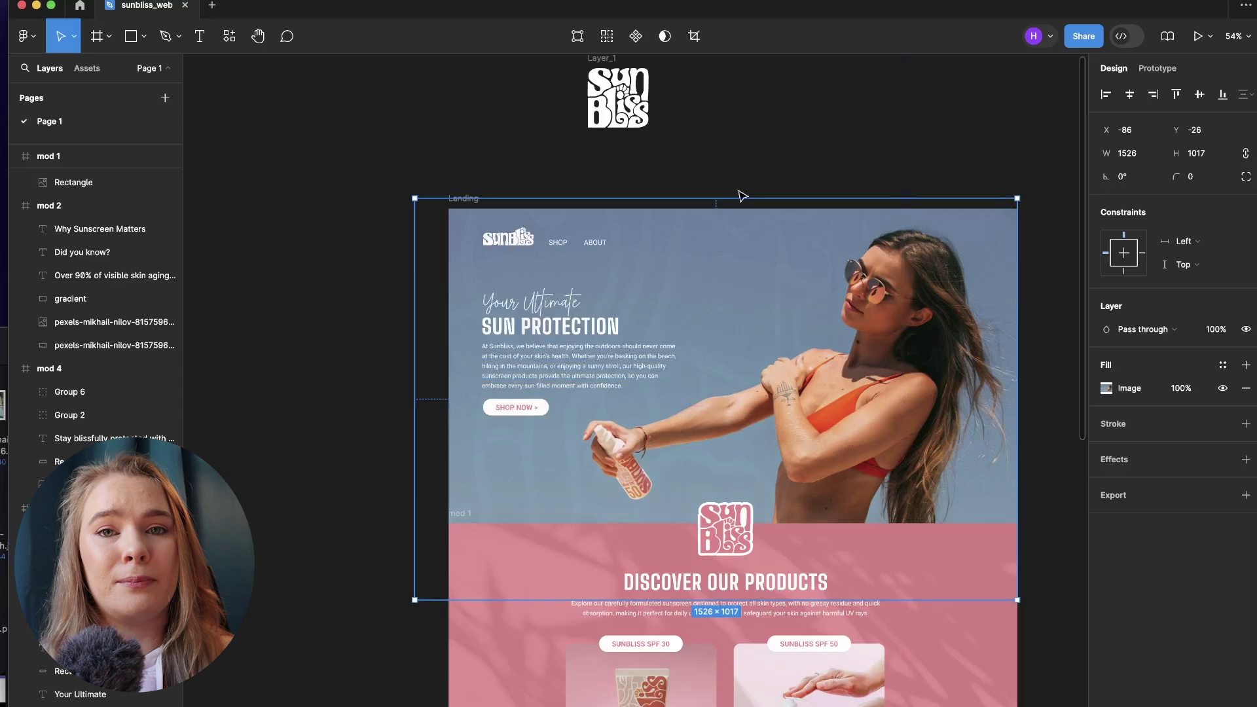
Finish the logo's pink and red vector fills and exit vector edit mode.
key("Escape")
scroll(720, 229, "right", 3)
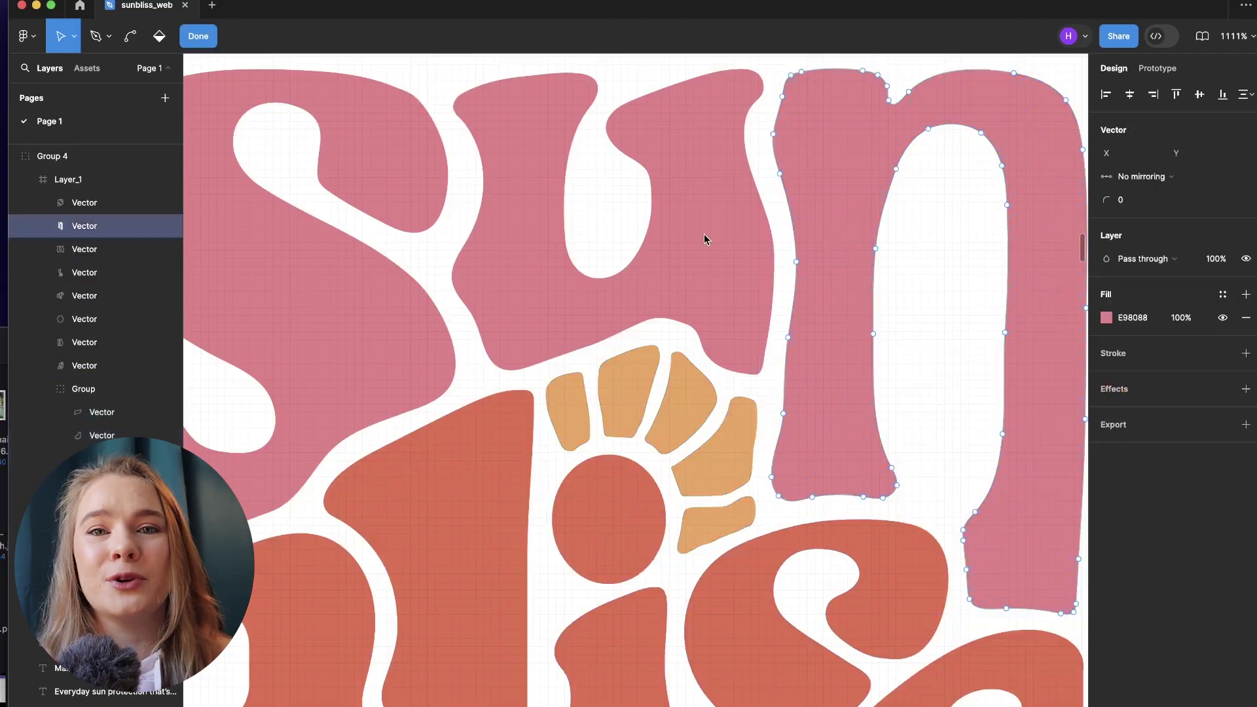
key("Escape")
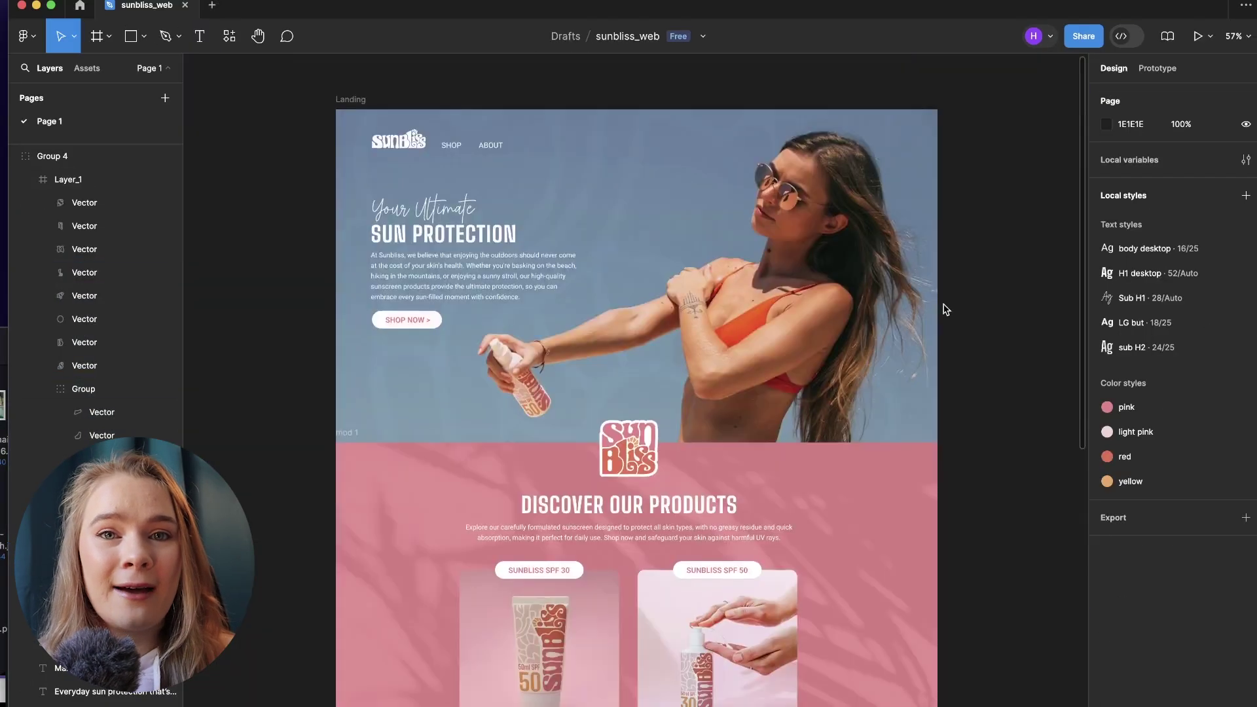
scroll(934, 324, "down", 10)
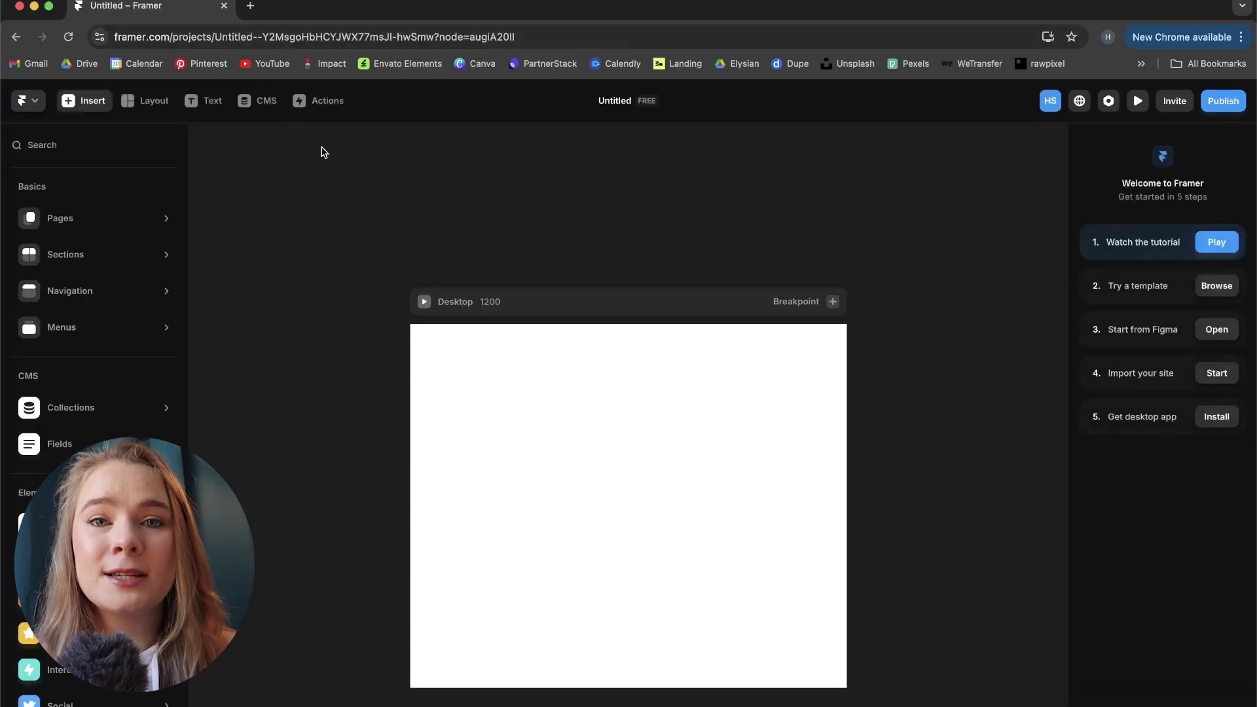
Set the Desktop breakpoint width to 1440, then select and copy all Landing sections in Figma.
left_click(492, 310)
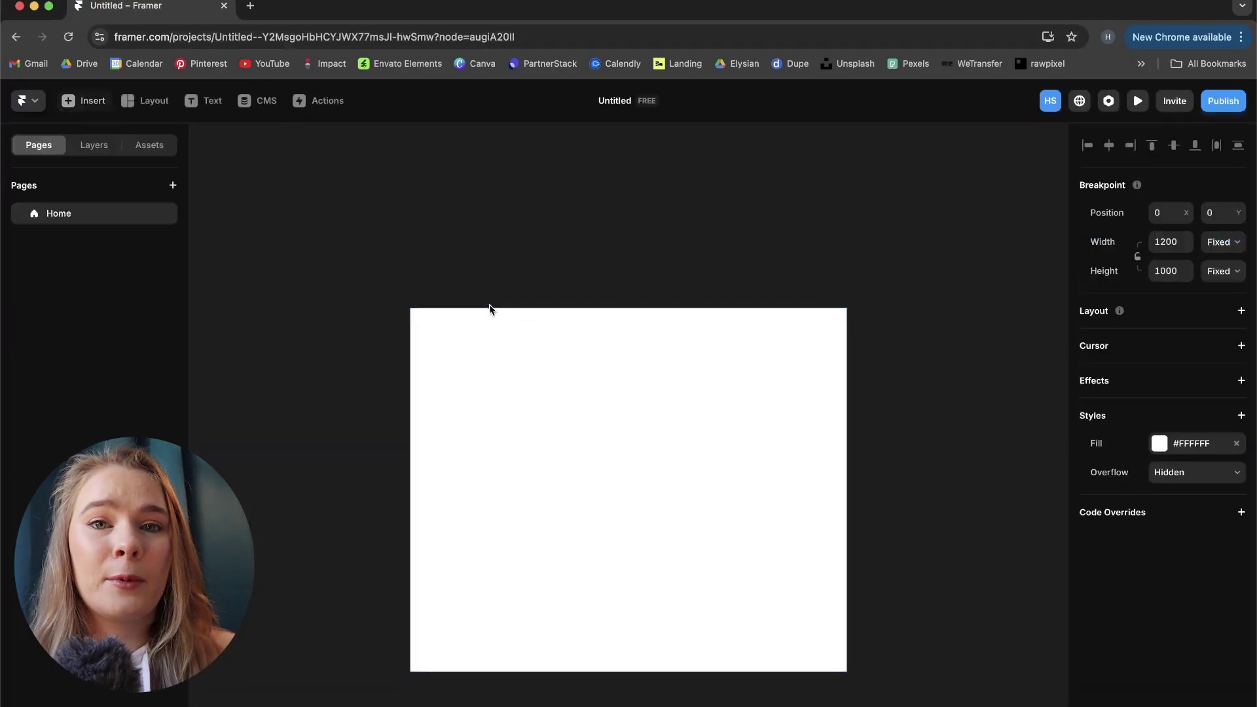
double_click(488, 246)
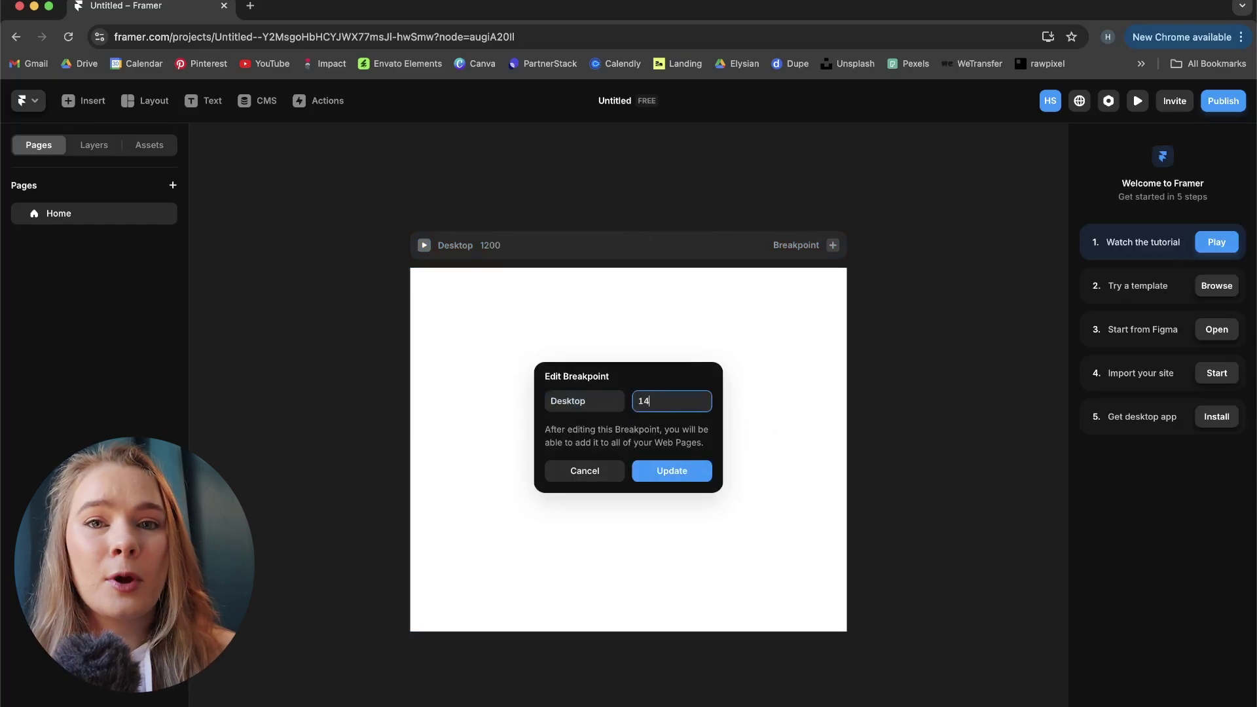
key("Return")
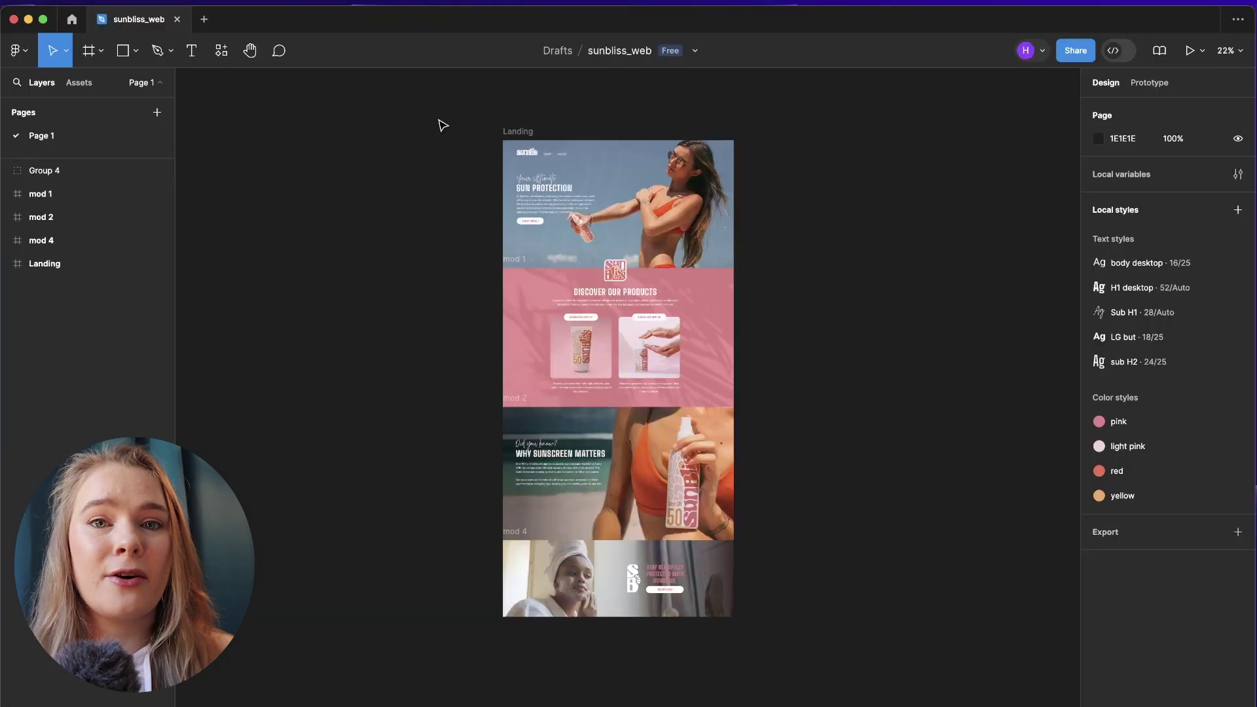
left_click_drag(438, 124, 795, 659)
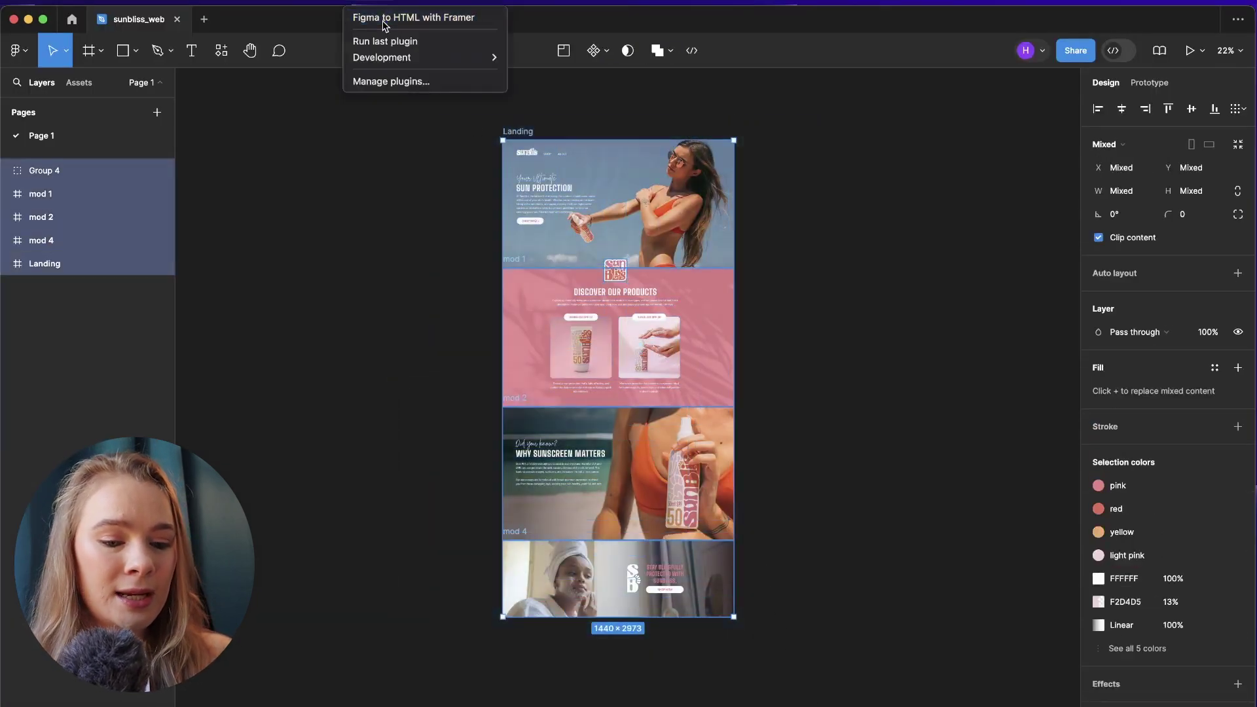
left_click(384, 26)
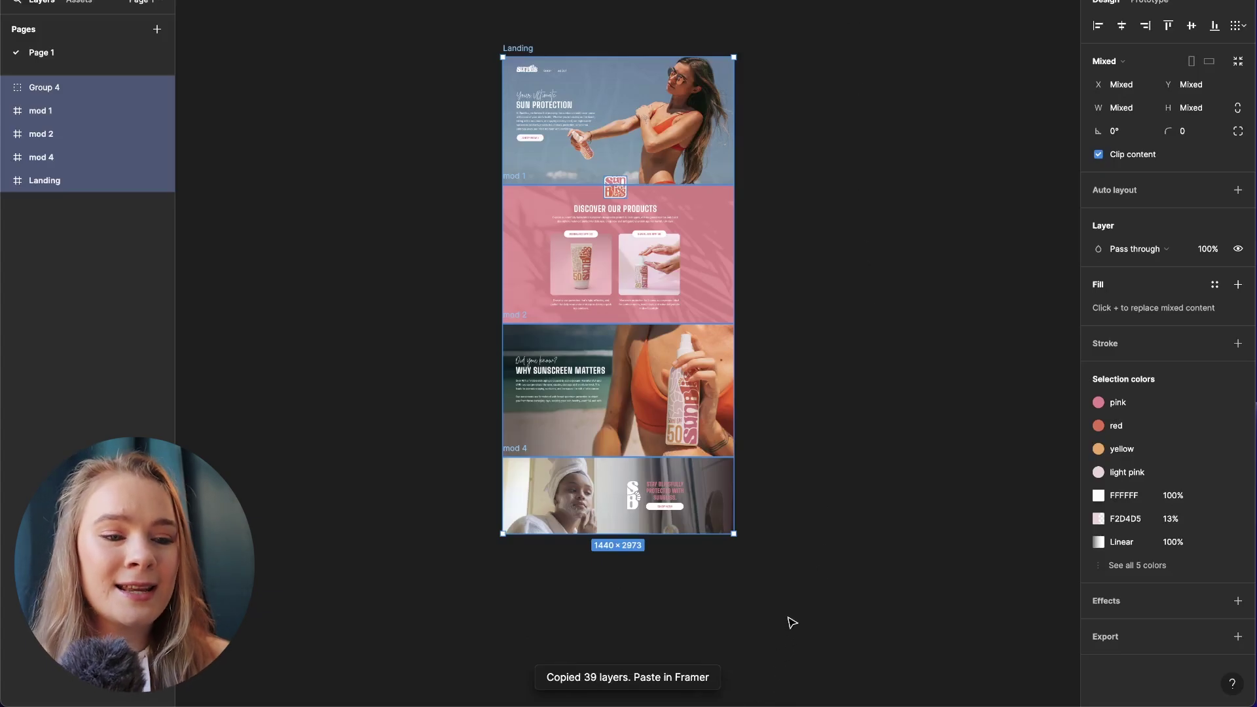
Paste the copied Figma landing page into the Desktop frame, allowing clipboard access, then open the import tutorial.
right_click(626, 323)
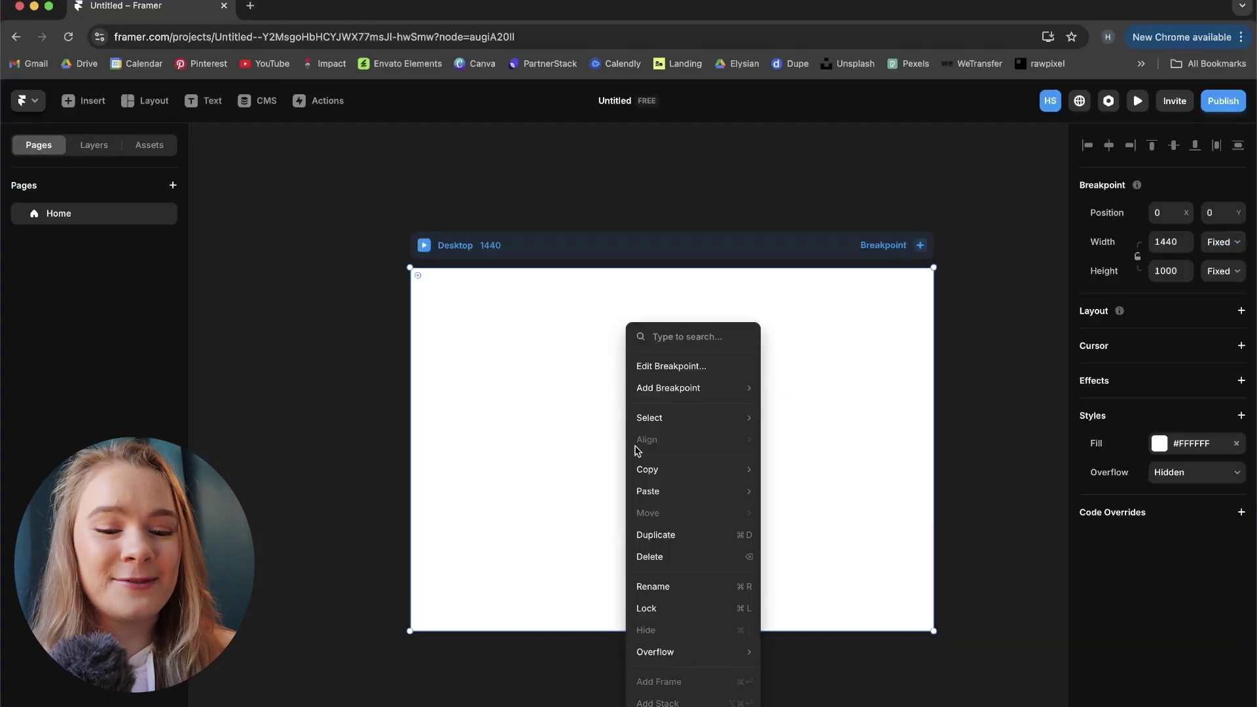
mouse_move(641, 499)
left_click(809, 500)
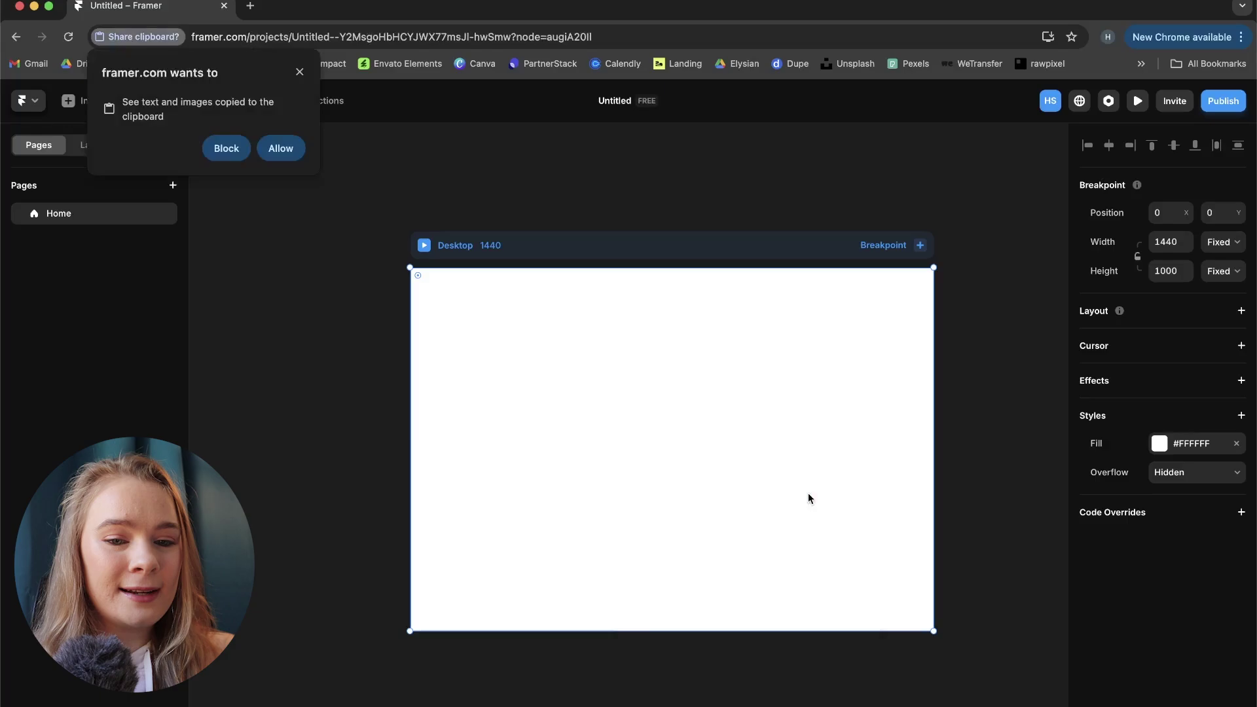
left_click(285, 151)
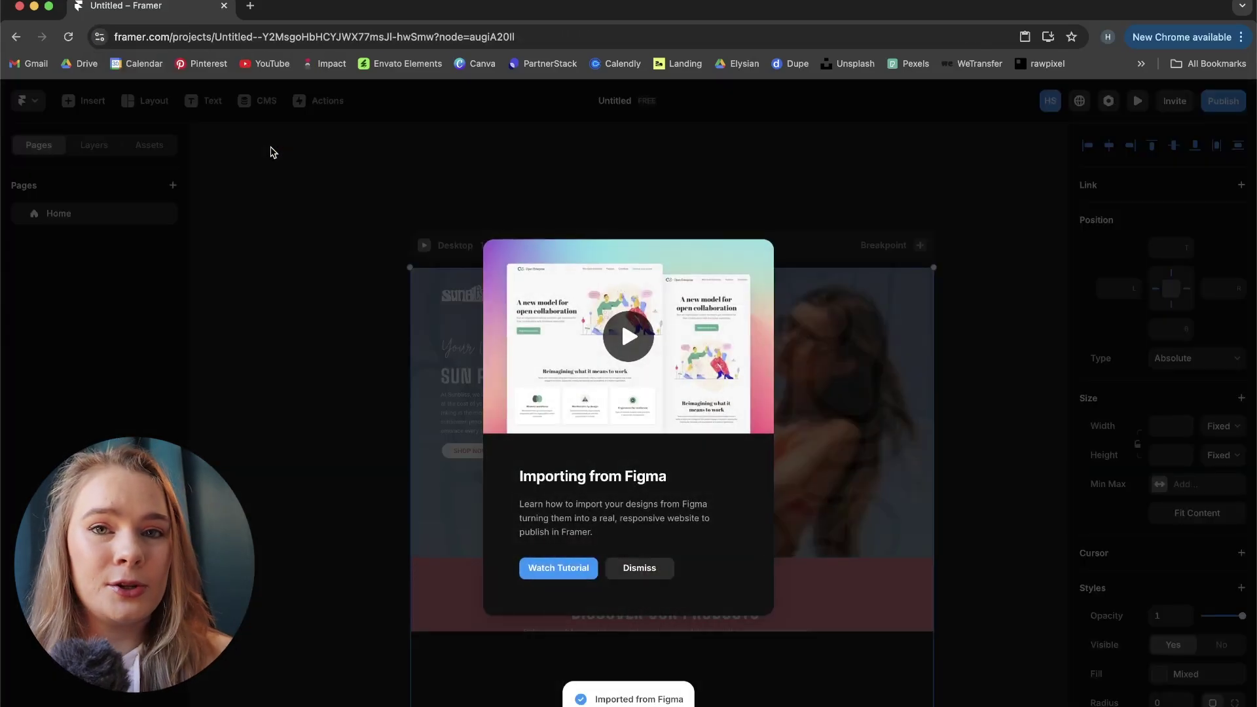
left_click(625, 336)
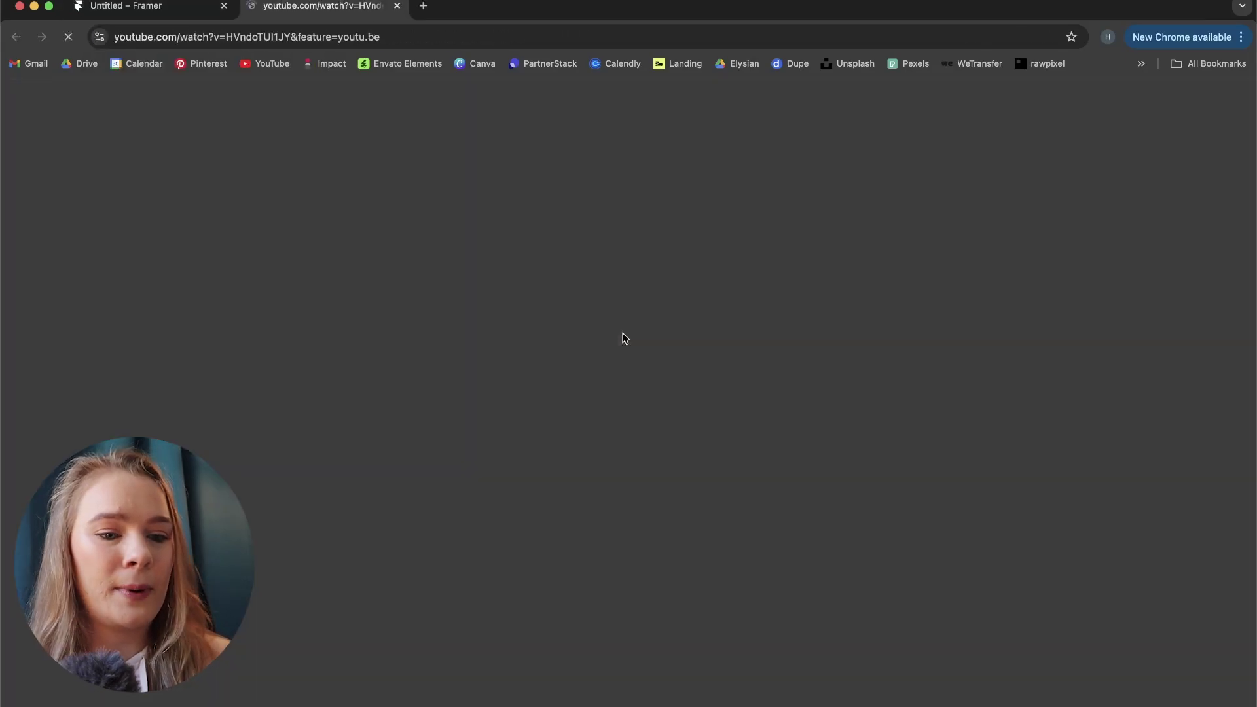
Zoom out and scroll through the page to find the hero's pattern overlay.
key("super+1")
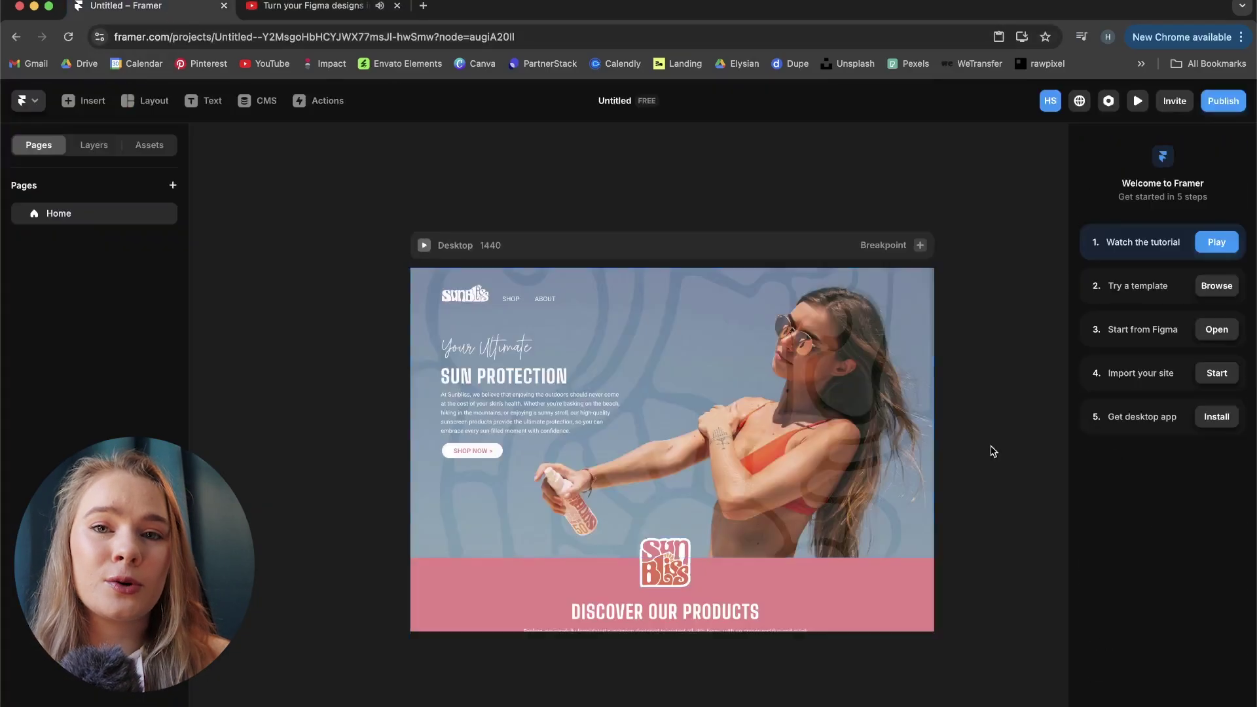
scroll(990, 449, "down", 5)
scroll(729, 278, "up", 3)
left_click(729, 278)
scroll(729, 283, "up", 5)
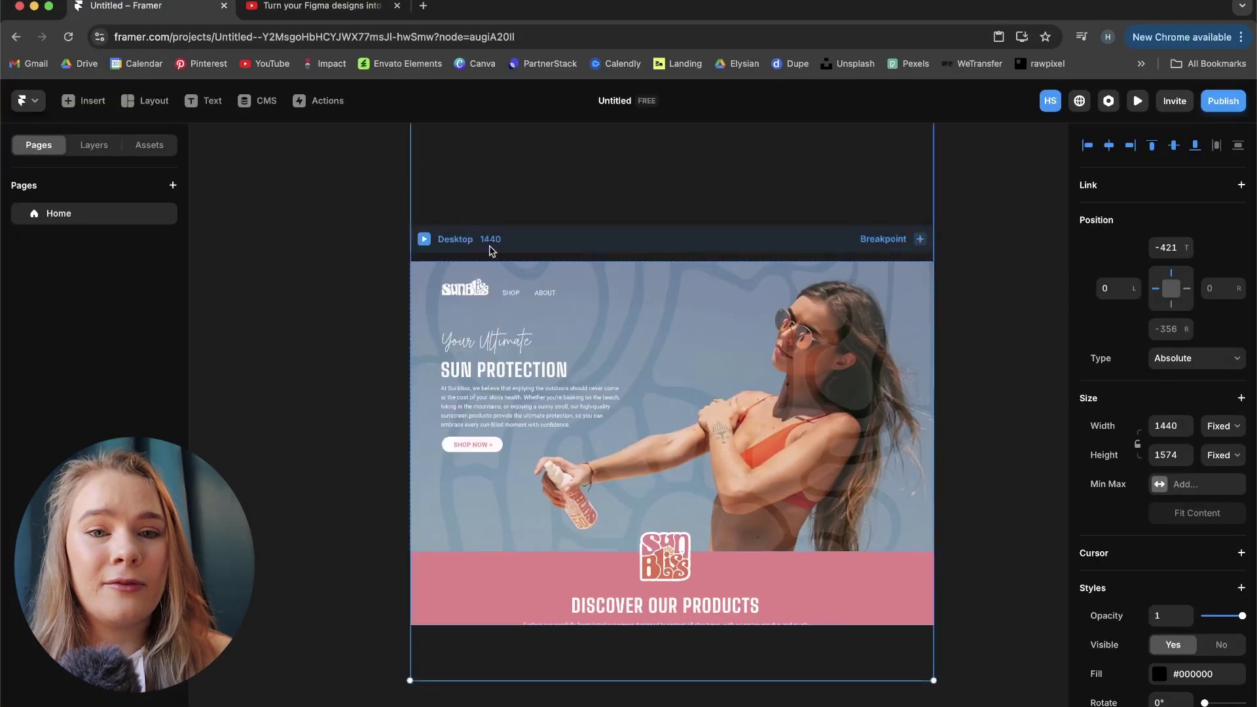
scroll(603, 348, "down", 3)
key("Escape")
left_click_drag(712, 654, 704, 484)
scroll(725, 584, "down", 5)
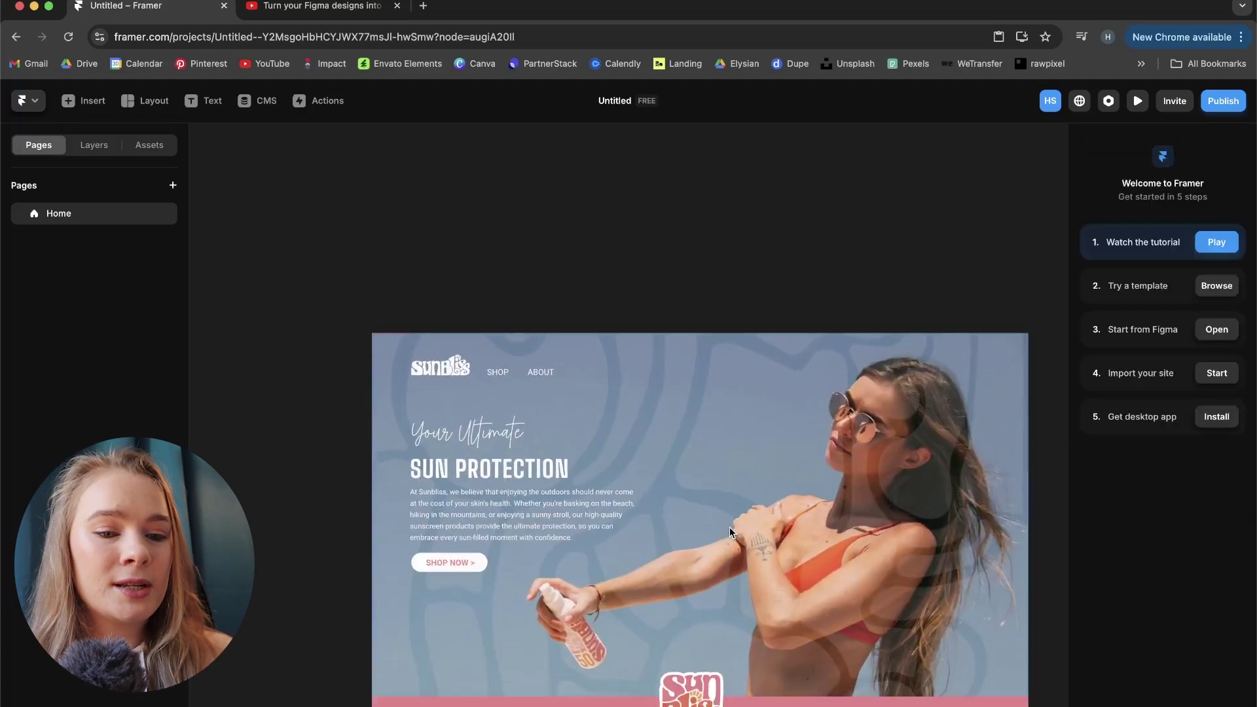
scroll(729, 528, "down", 15)
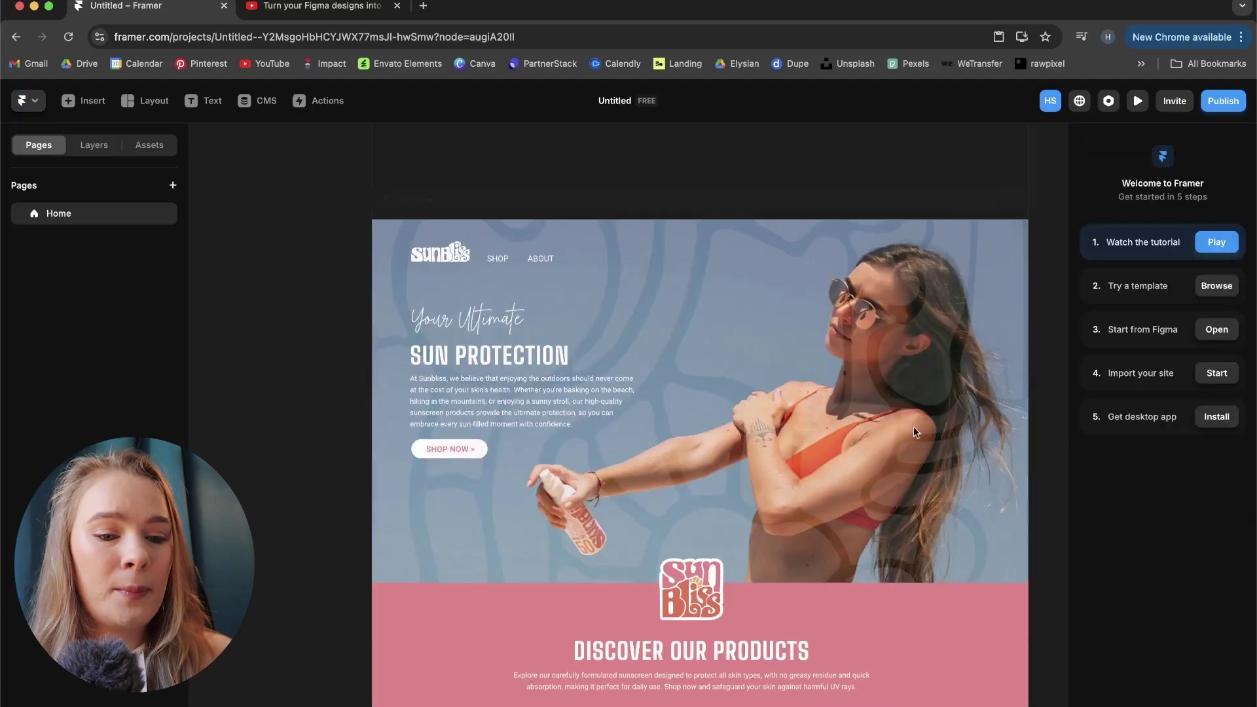
scroll(828, 300, "down", 8)
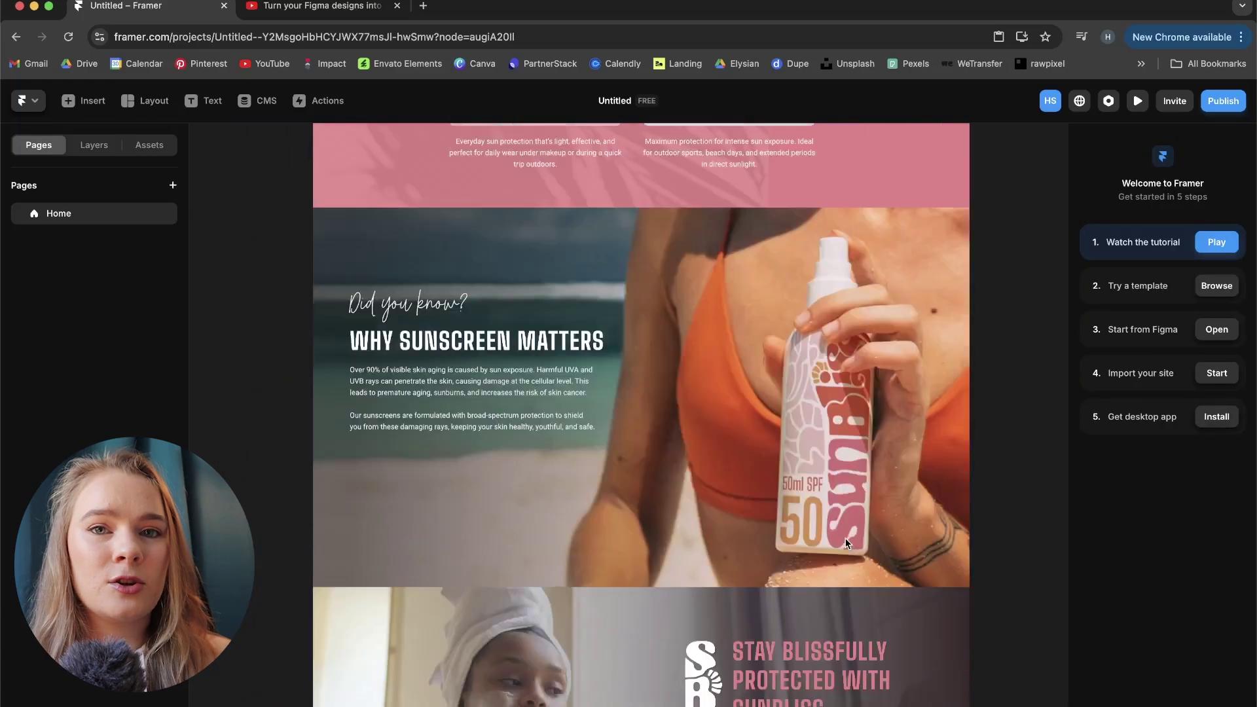
scroll(843, 541, "up", 15)
scroll(845, 543, "up", 6)
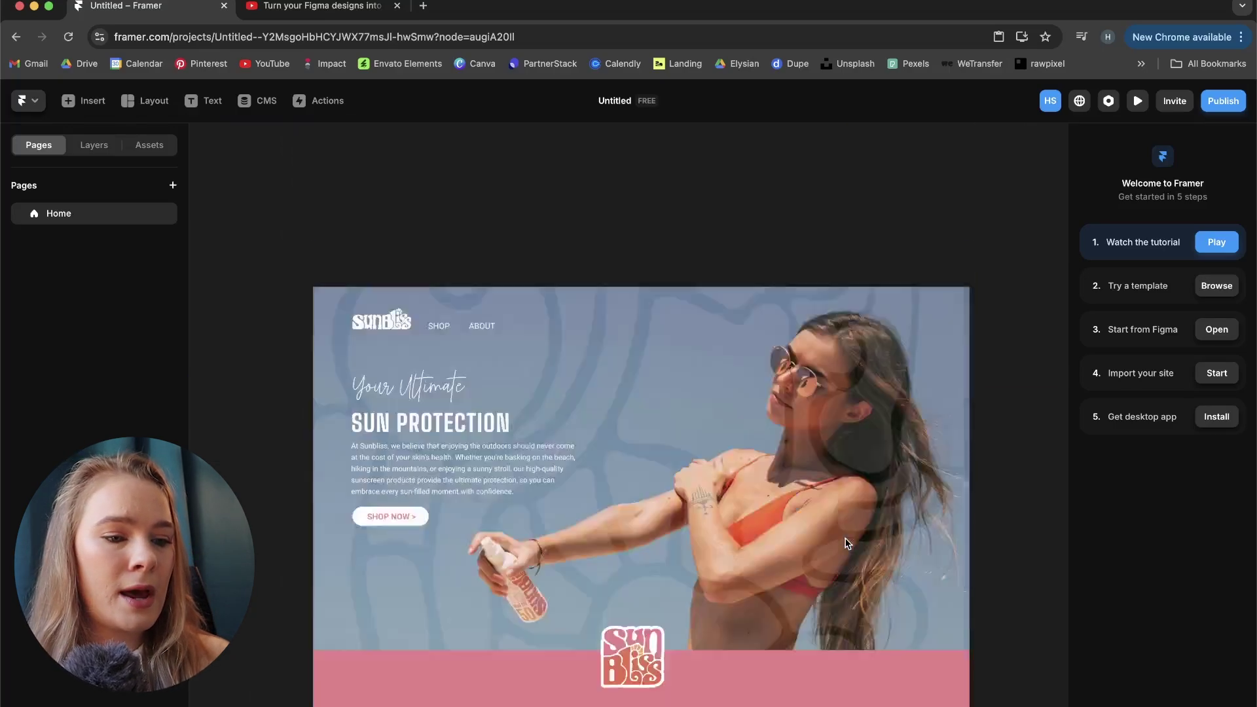
scroll(845, 542, "down", 5)
scroll(845, 542, "up", 3)
Select the hero's 1440×1574 pattern overlay and lower its opacity to 0.35.
left_click(516, 257)
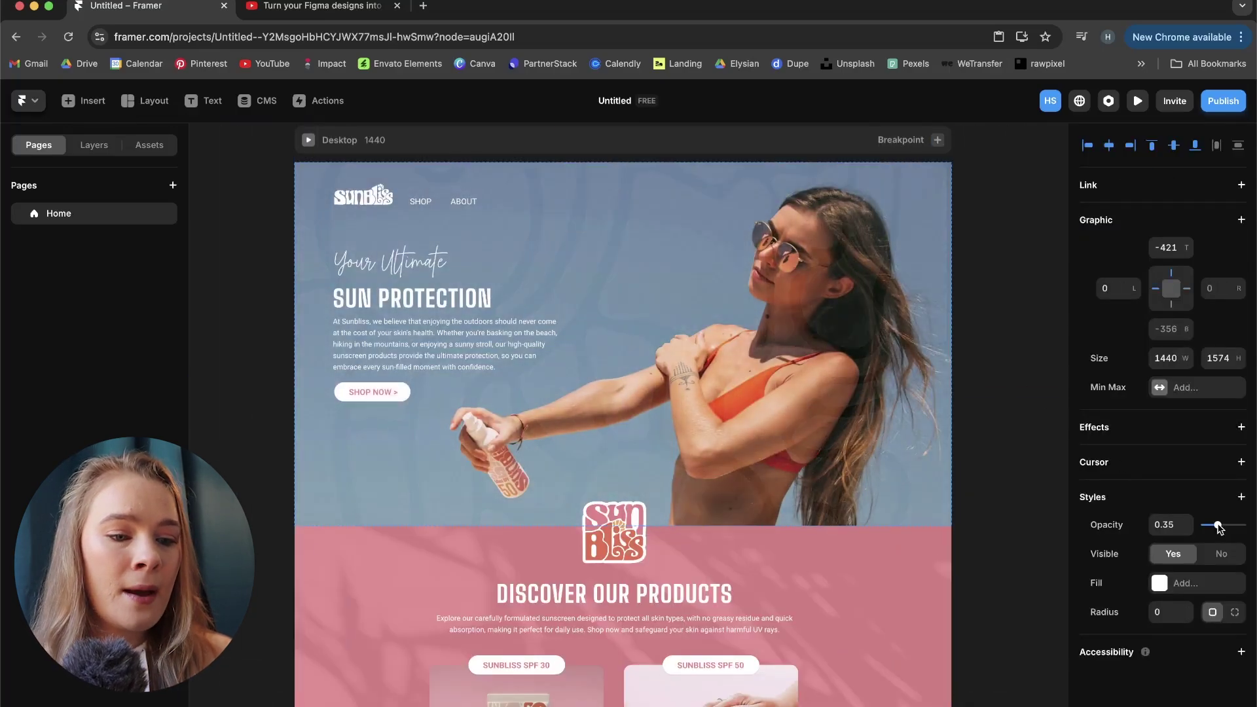
left_click(1032, 488)
scroll(1032, 488, "up", 3)
scroll(982, 438, "down", 8)
left_click(642, 305)
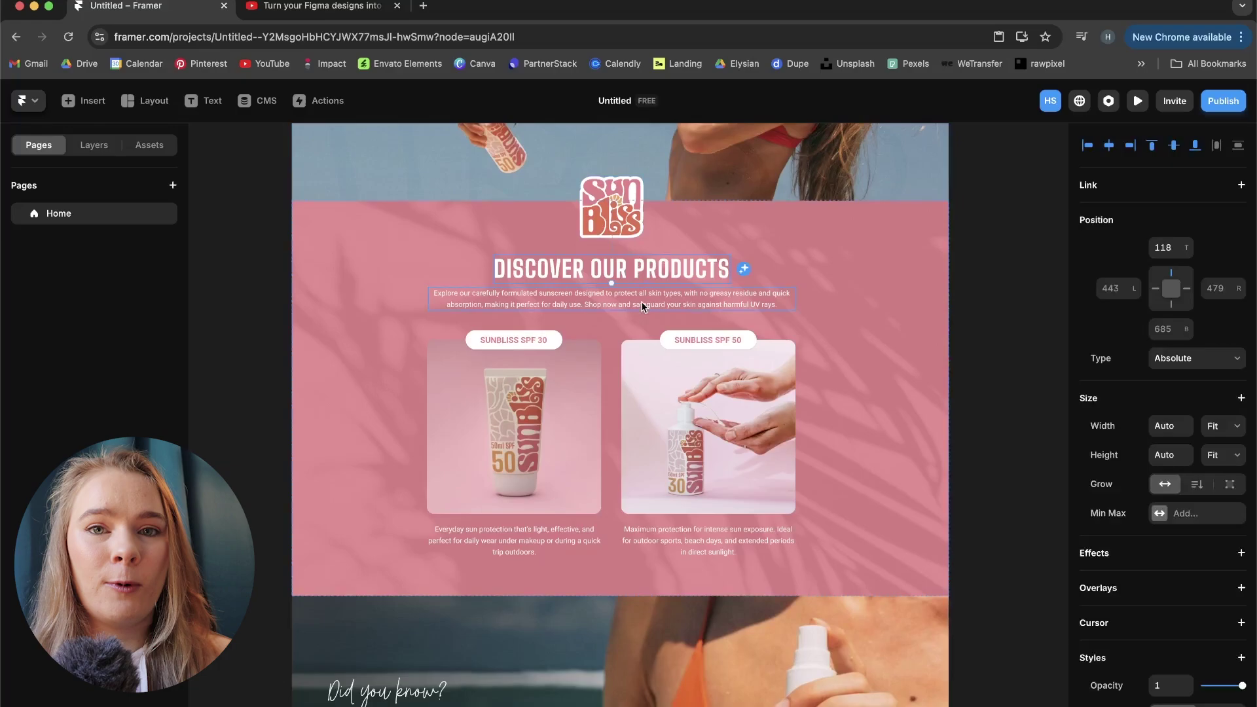
scroll(480, 445, "down", 5)
scroll(662, 430, "up", 10)
left_click(885, 374)
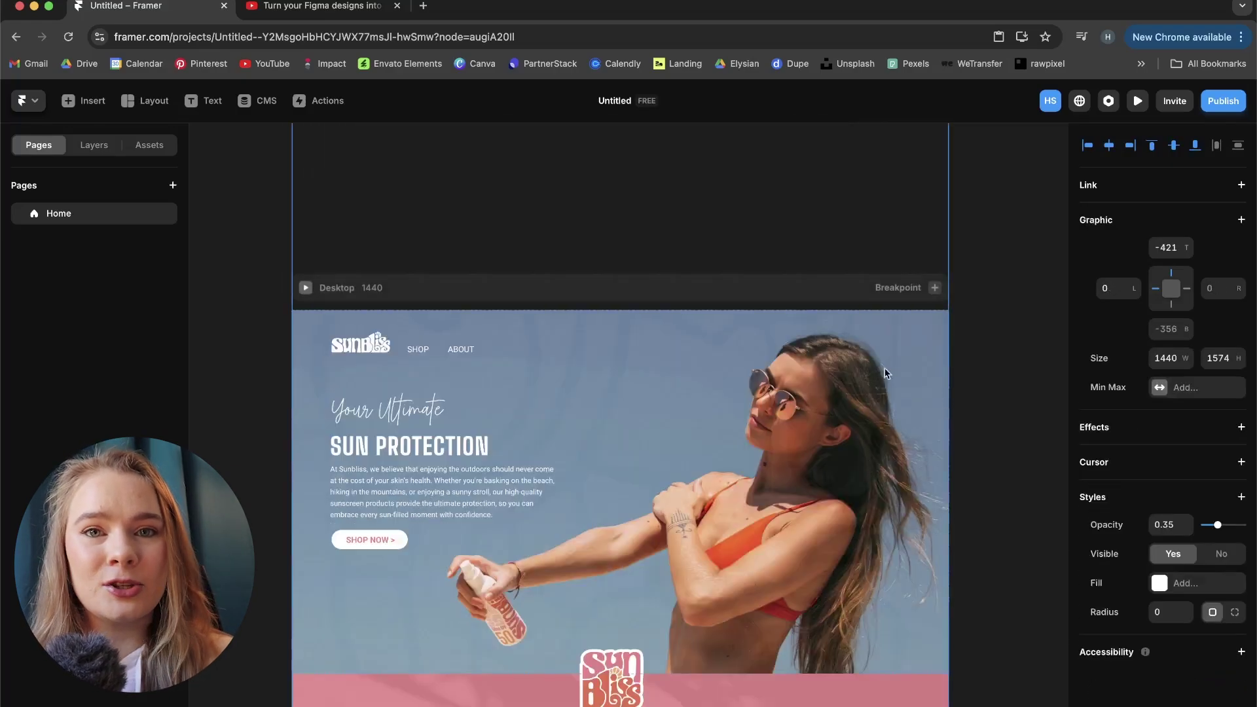
In the Layers panel, nest the SHOP NOW button (Rectangle 4) inside Rectangle 7.
left_click(95, 146)
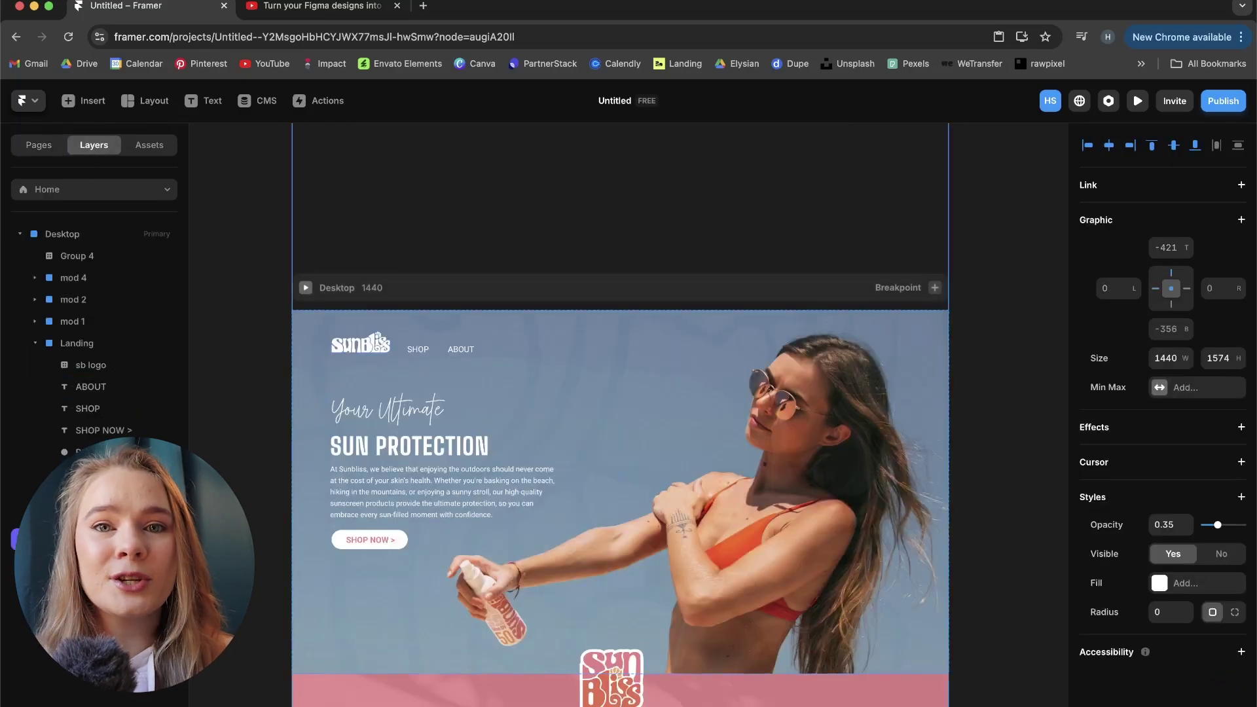
left_click(425, 349)
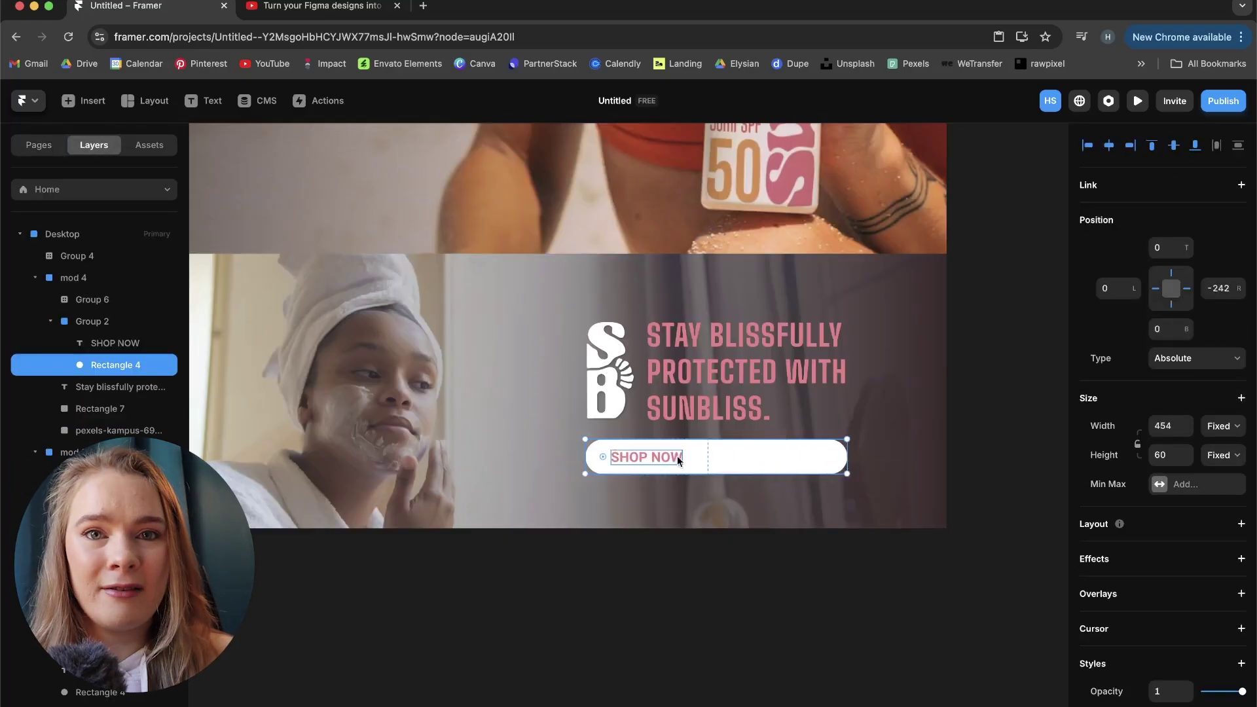
left_click_drag(724, 466, 848, 461)
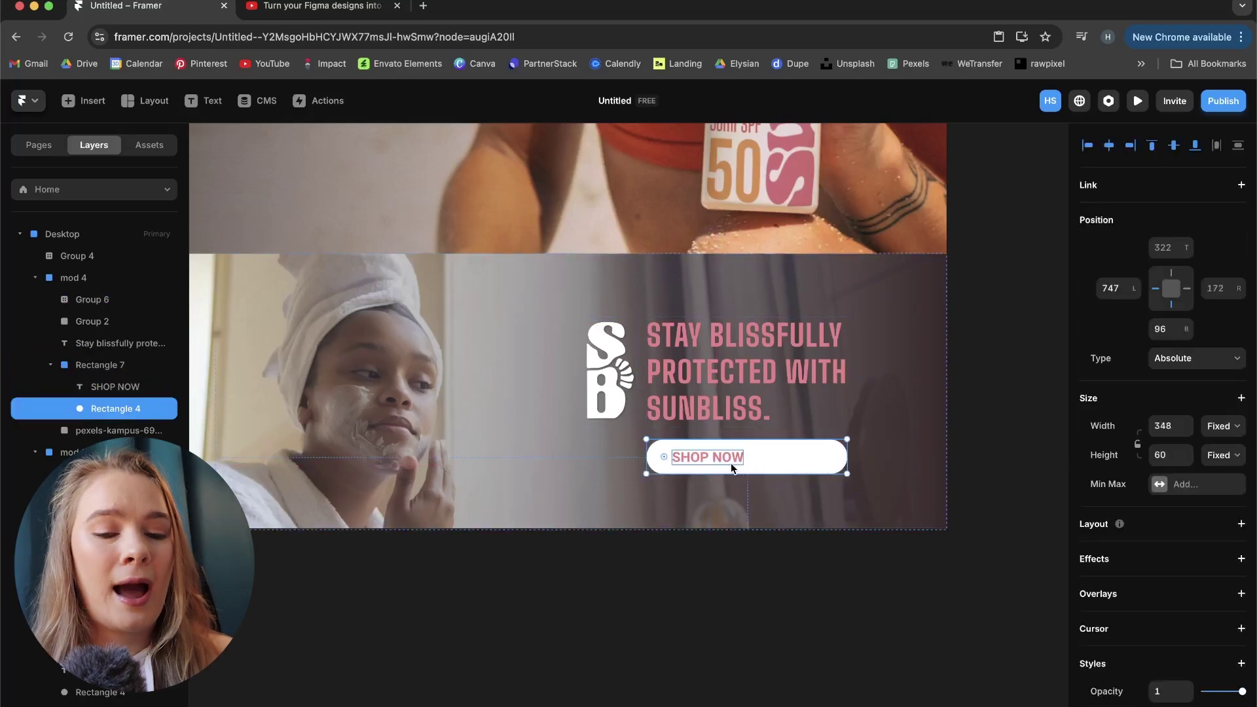
left_click(710, 368)
scroll(1170, 630, "down", 8)
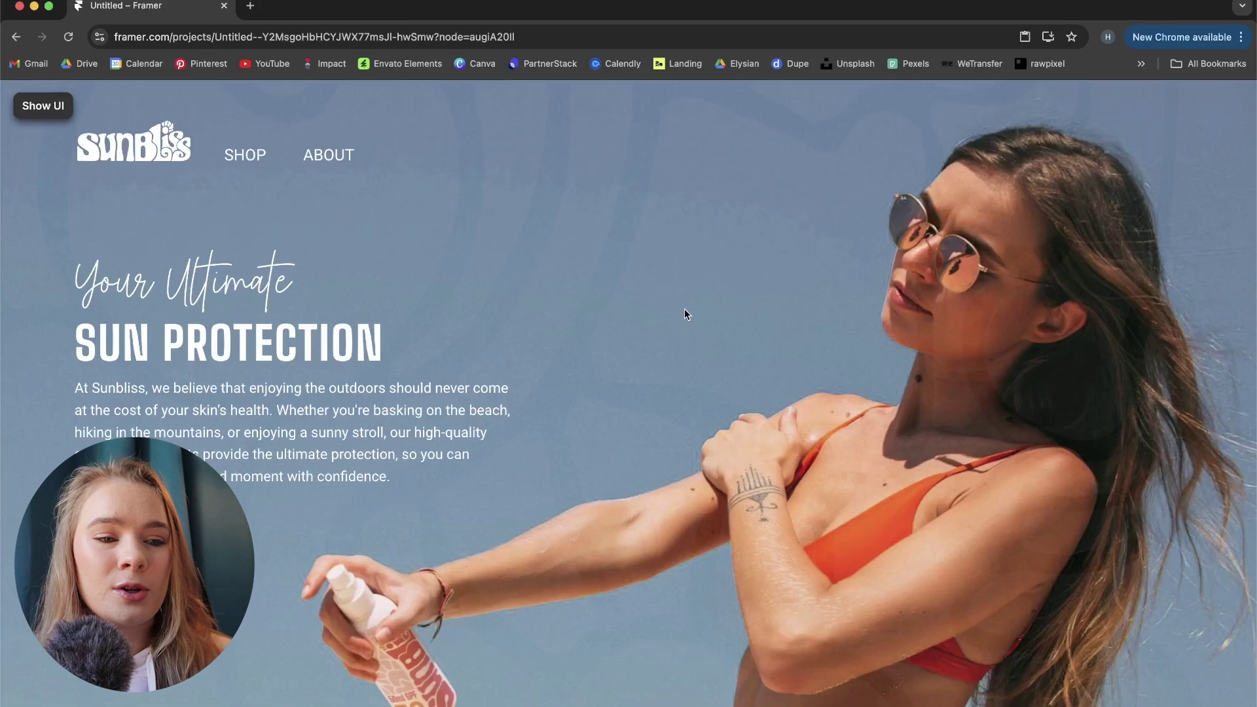
scroll(684, 314, "down", 10)
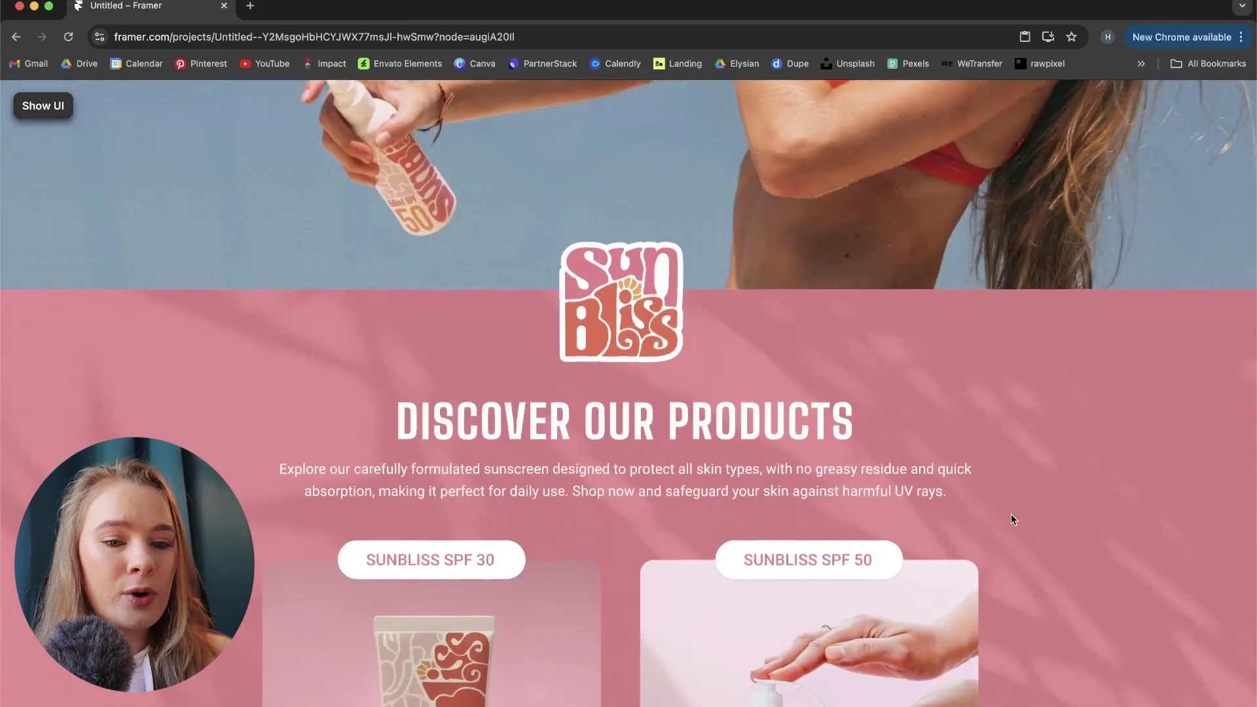
scroll(1084, 532, "down", 13)
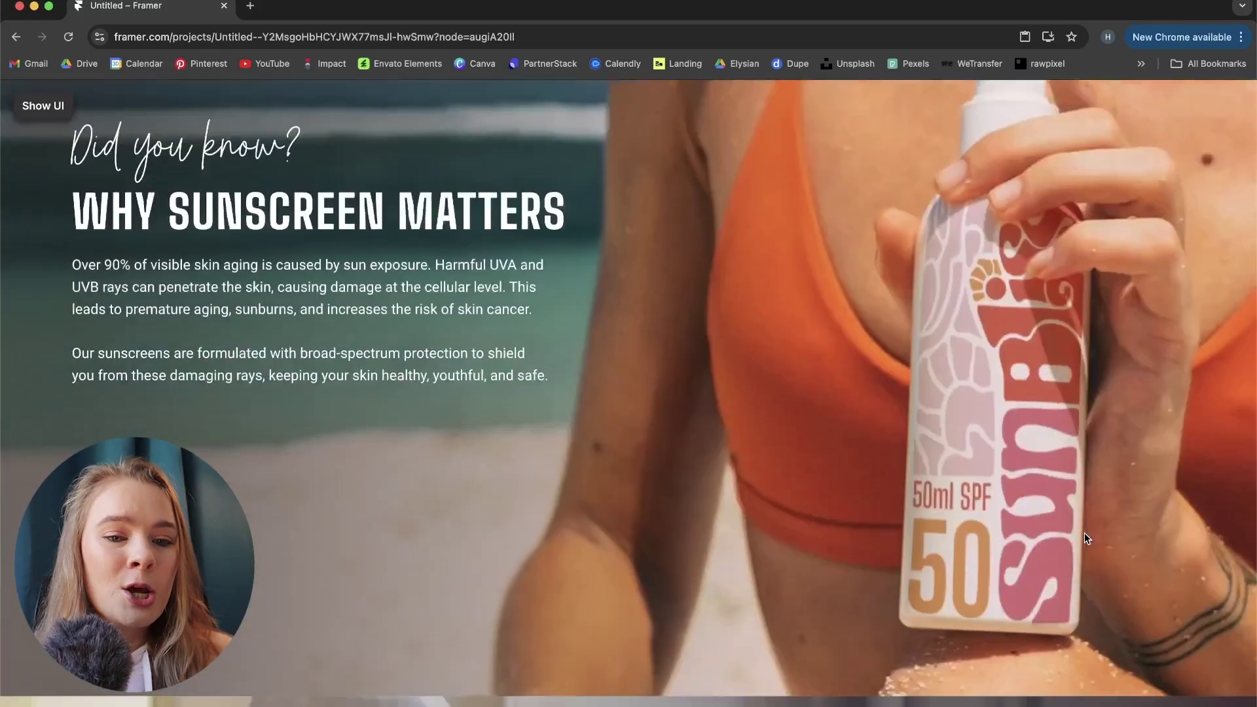
scroll(1084, 533, "up", 3)
scroll(1084, 532, "down", 4)
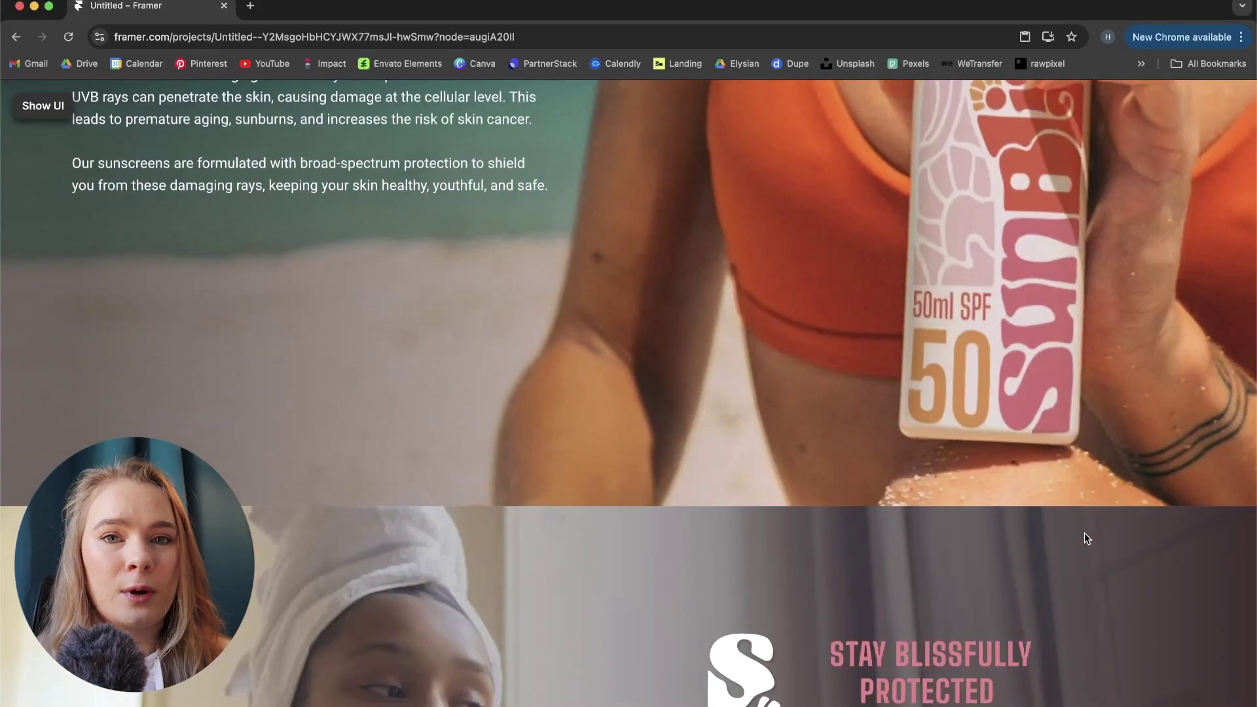
scroll(1088, 555, "down", 2)
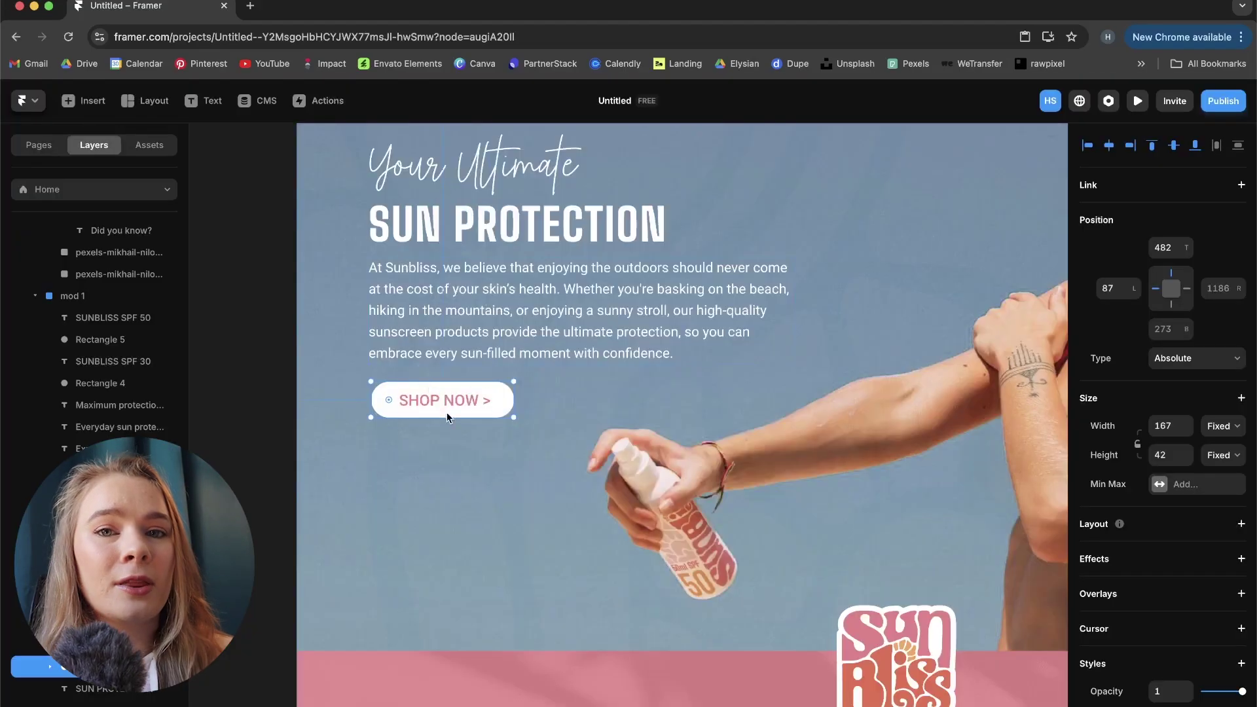
Turn the Shop Now button into a component with a hover state in a new text colour.
key("super+k")
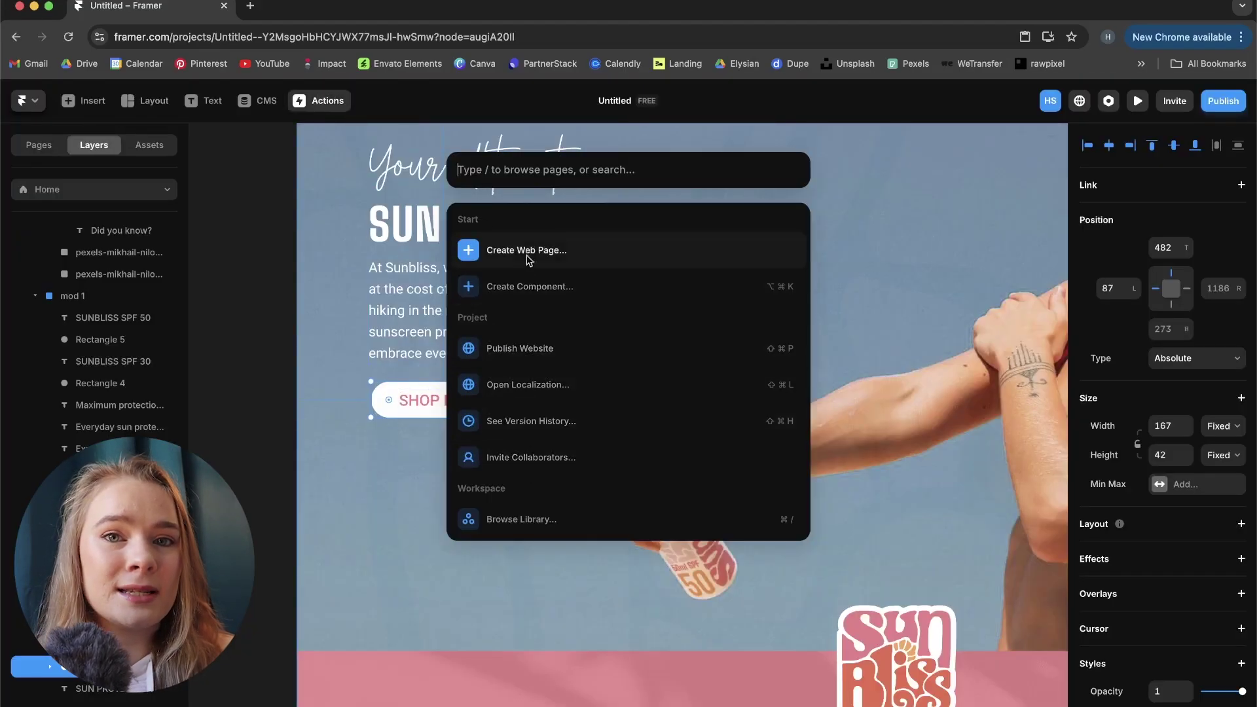
left_click(530, 285)
key("Return")
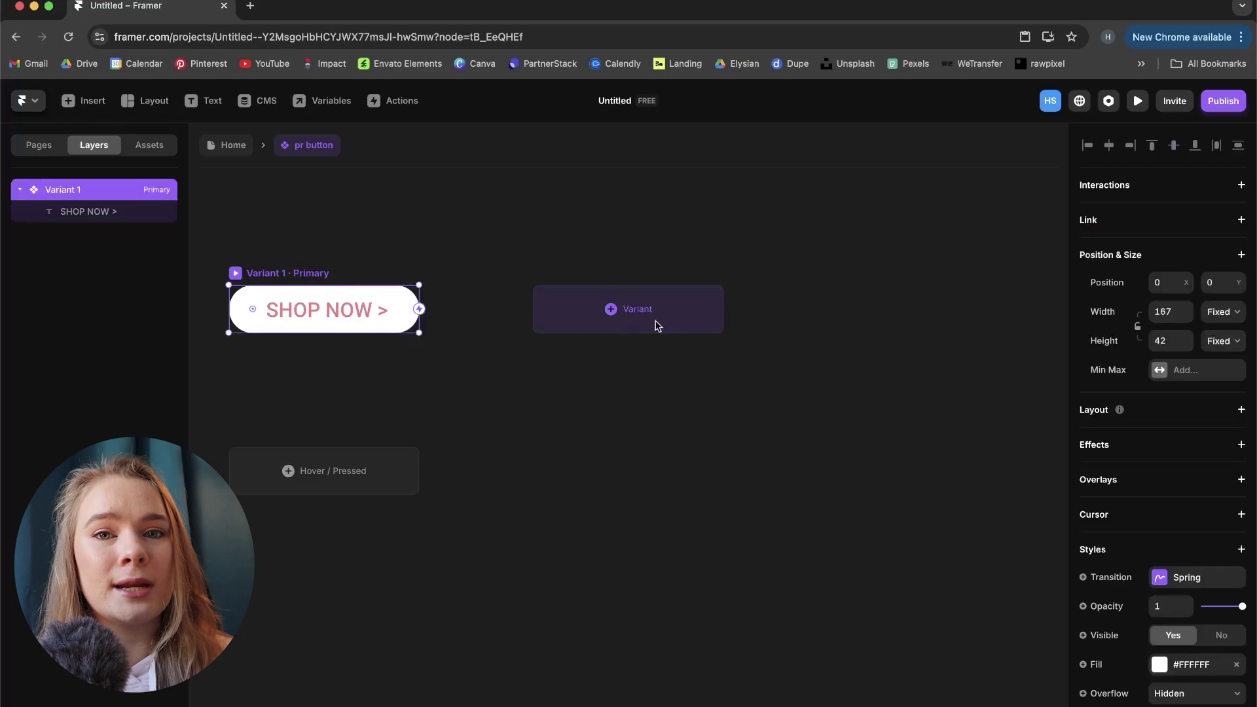
left_click(387, 470)
left_click(378, 485)
left_click(656, 482)
left_click(1159, 659)
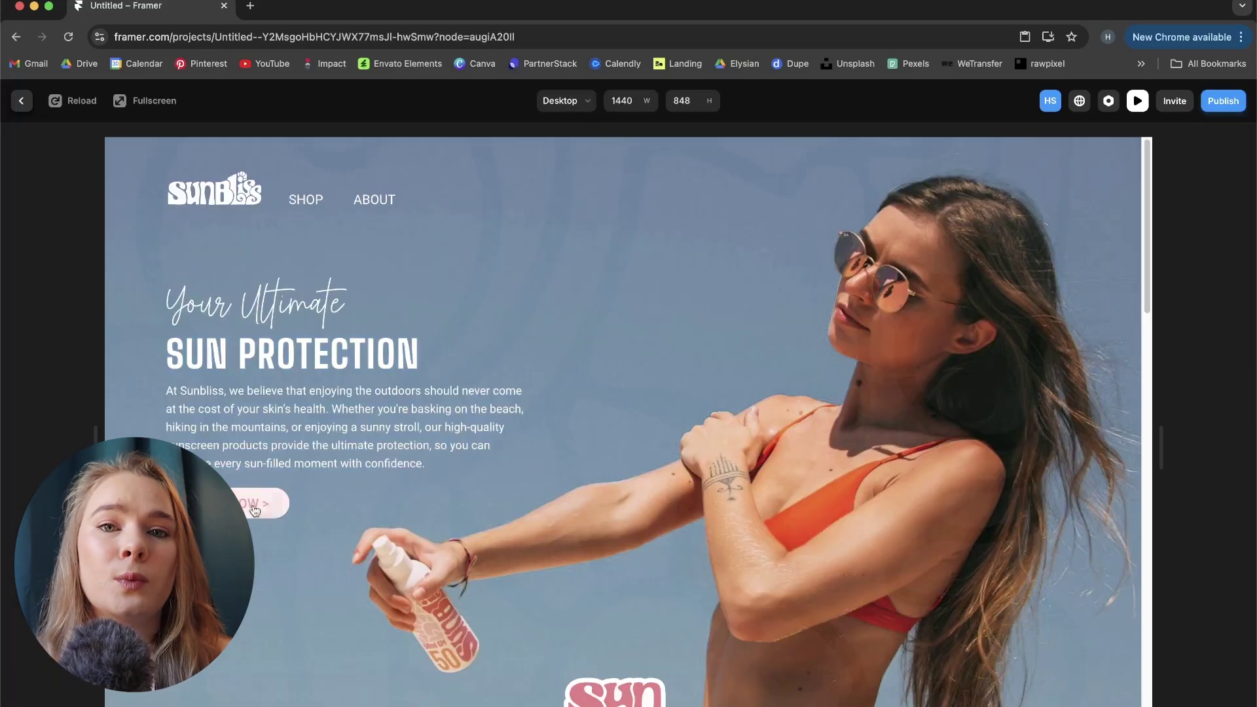
scroll(652, 524, "down", 10)
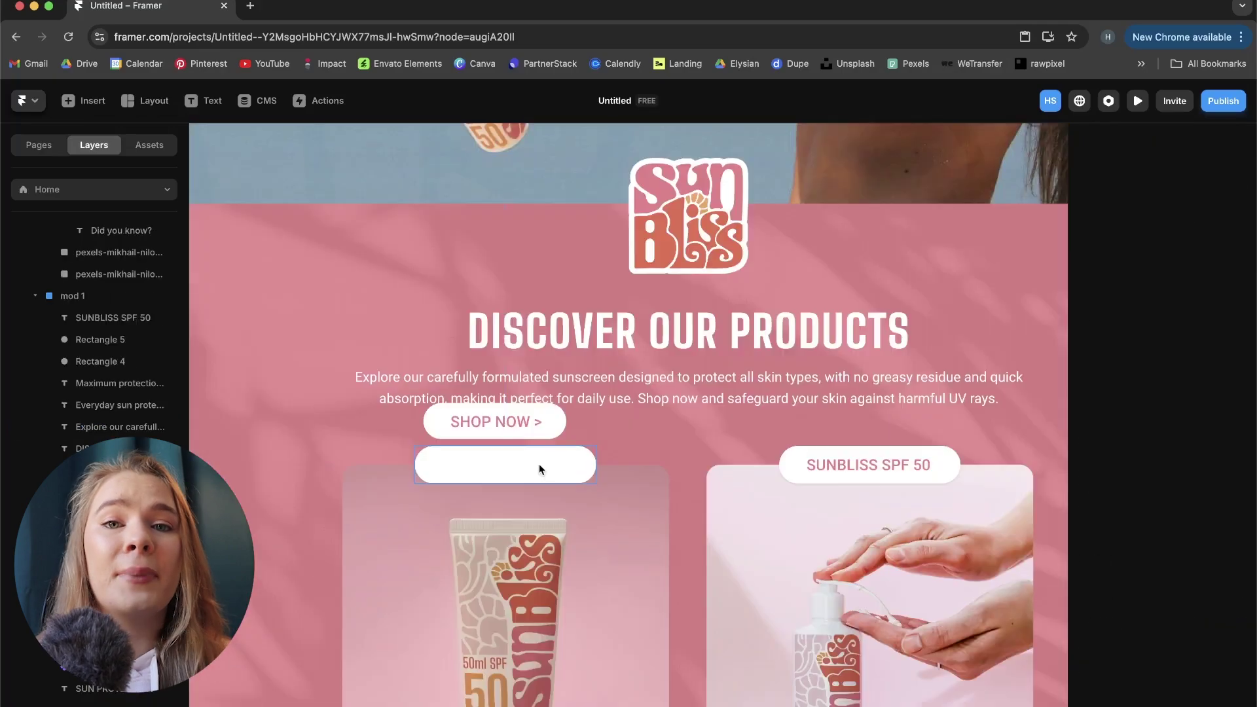
Delete the SUNBLISS SPF 30 label and add a SHOP SPF 50 variant to the button.
left_click(913, 458)
key("Delete")
left_click(544, 432)
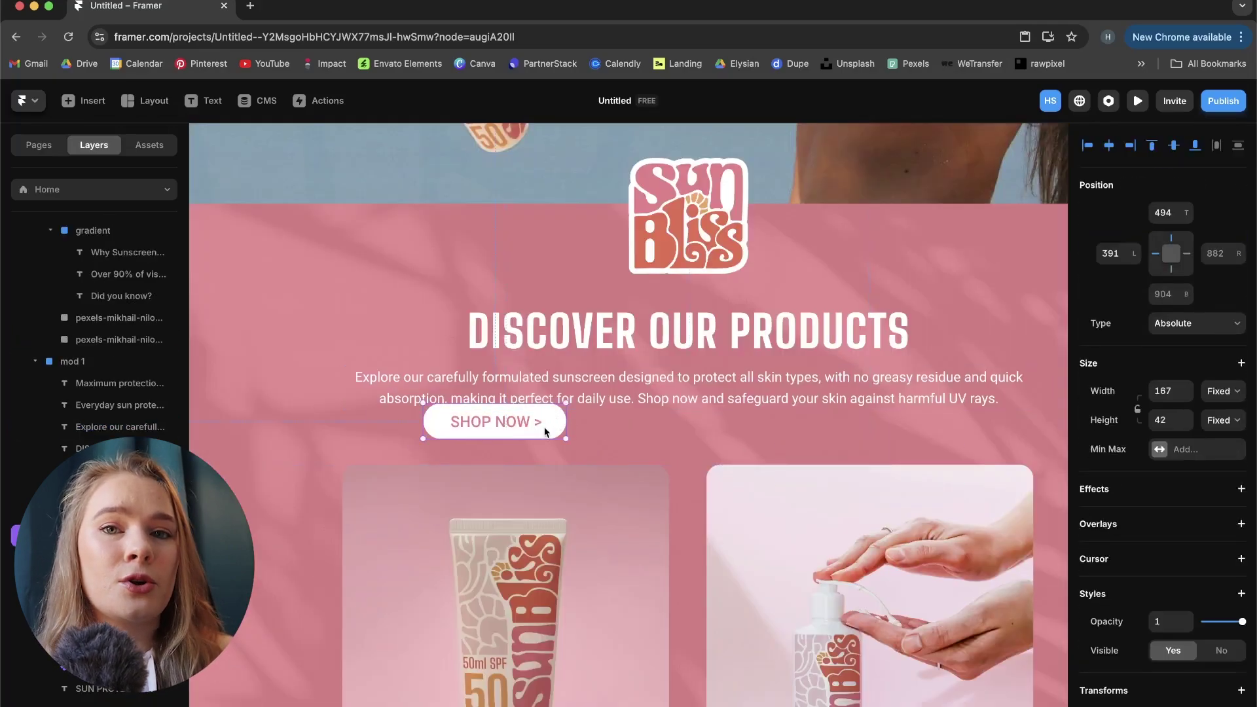
double_click(545, 432)
left_click(819, 468)
left_click(632, 472)
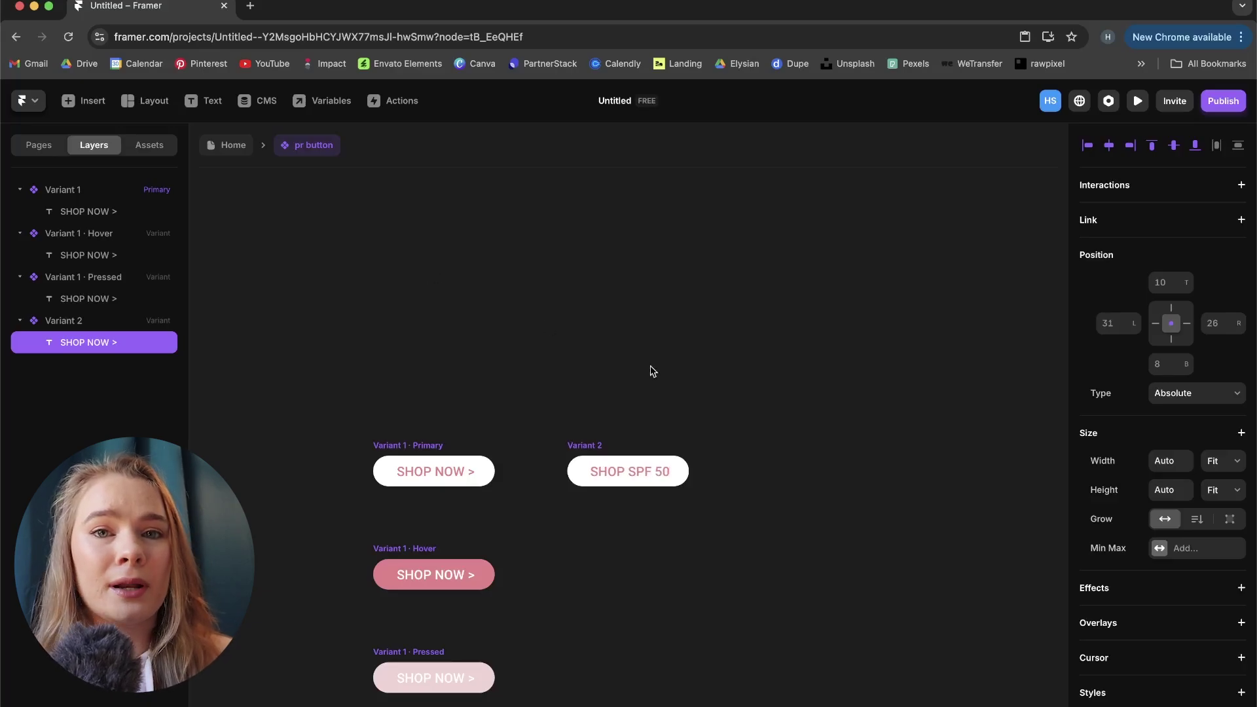
Duplicate it as Variant 3 with a hover state and a #F2D4D5 pressed fill.
key("super+d")
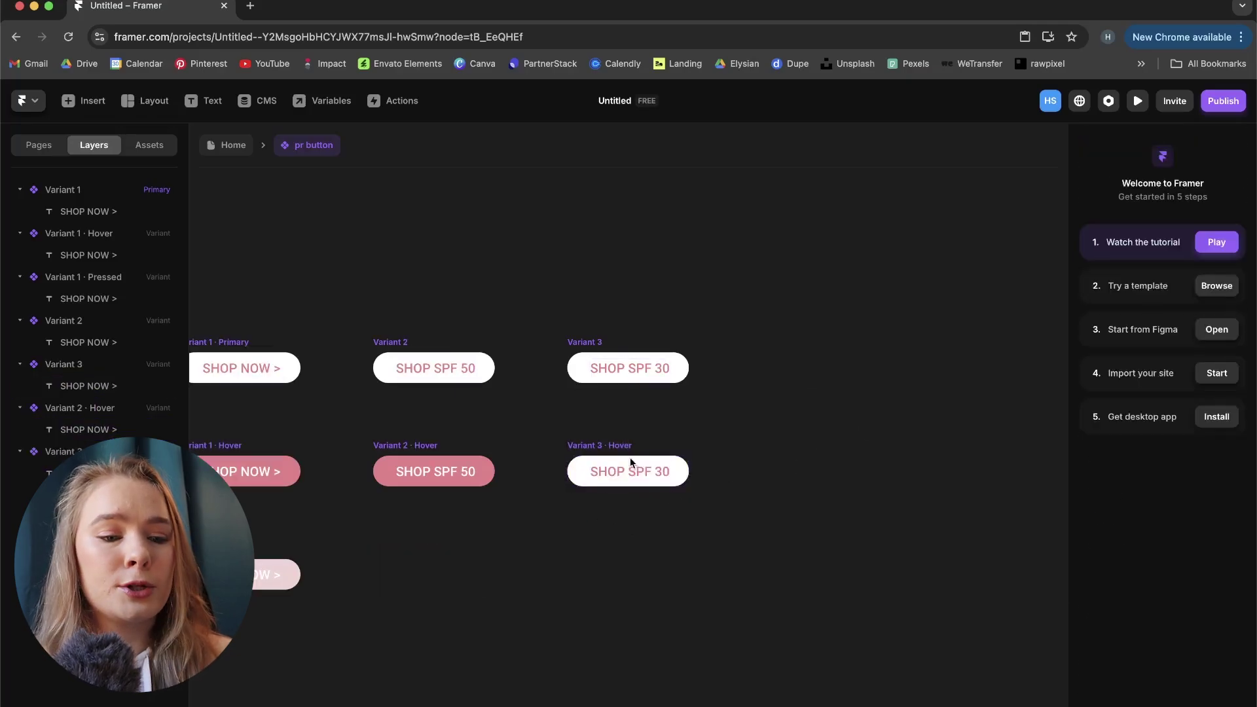
left_click(629, 457)
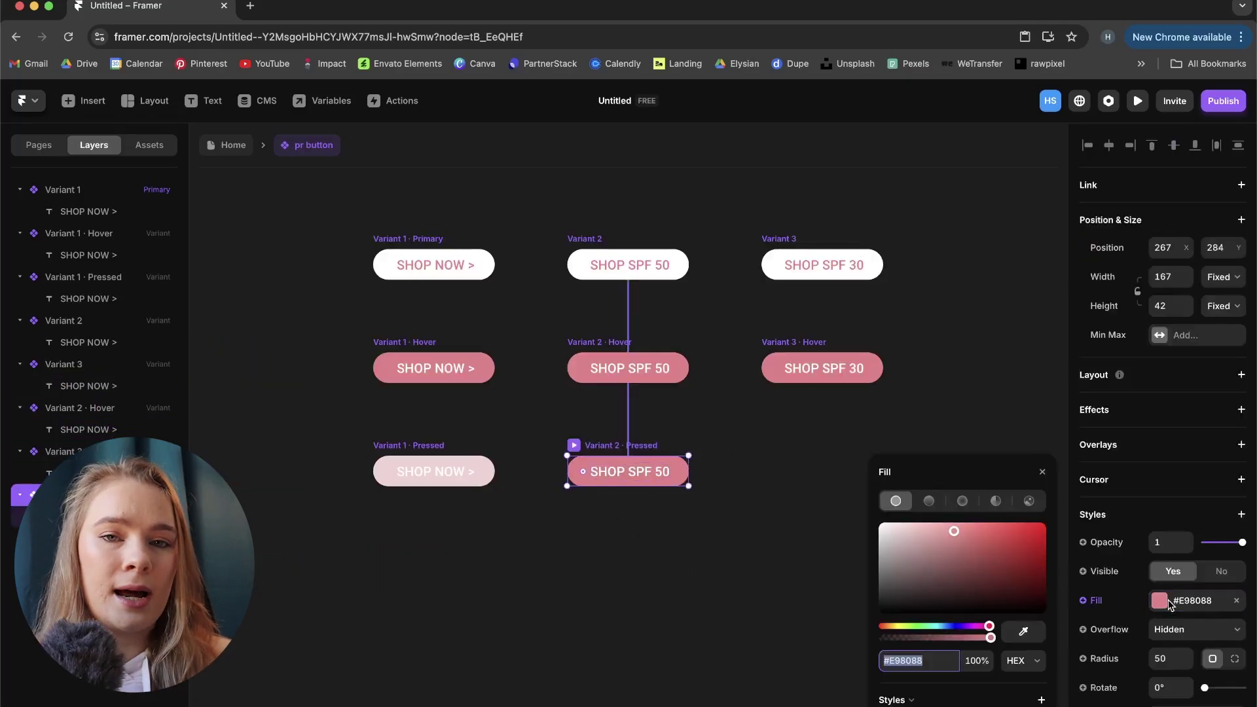
type("#F2D4D5")
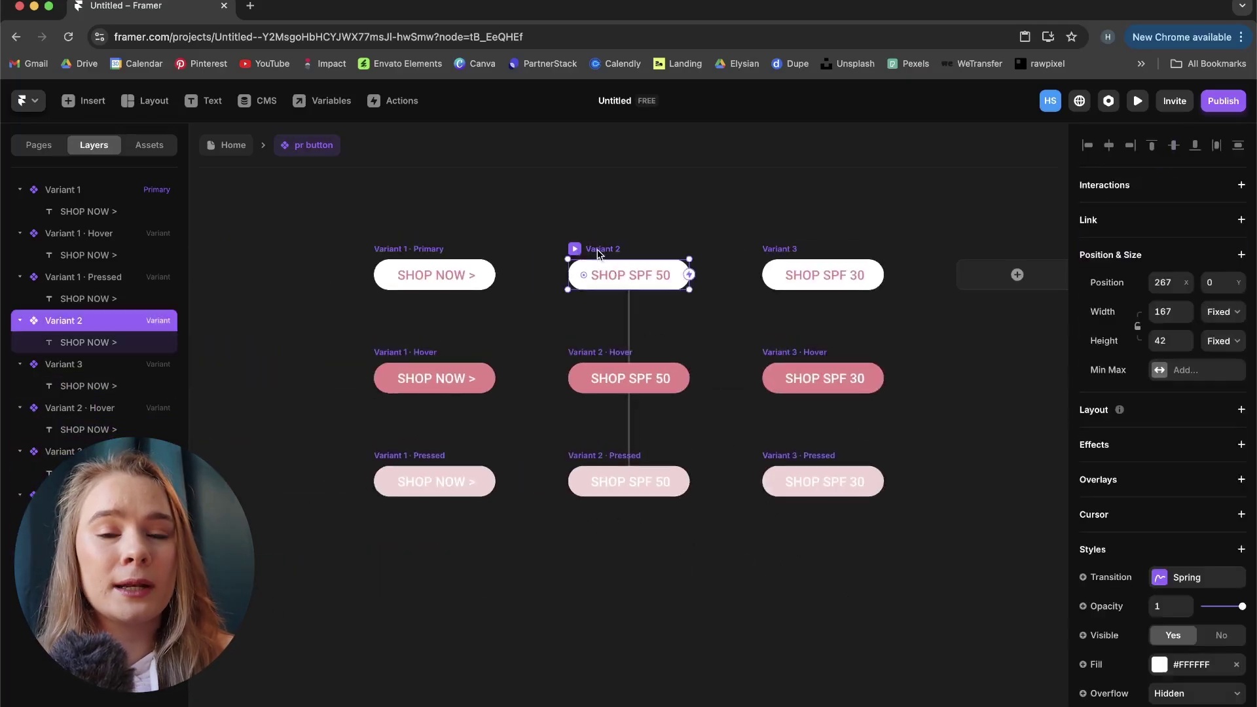
On the Home page, place button instances on the right product card and the last section.
left_click(645, 301)
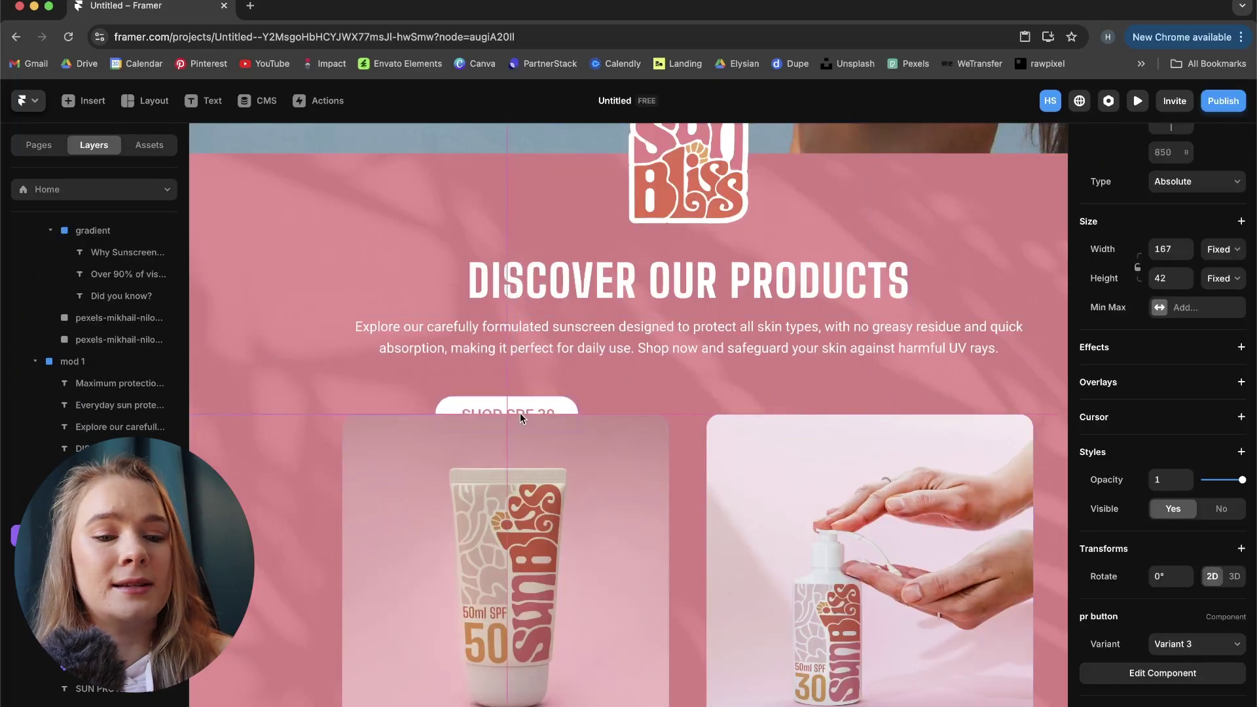
left_click_drag(517, 418, 884, 440)
scroll(952, 547, "down", 10)
left_click(952, 547)
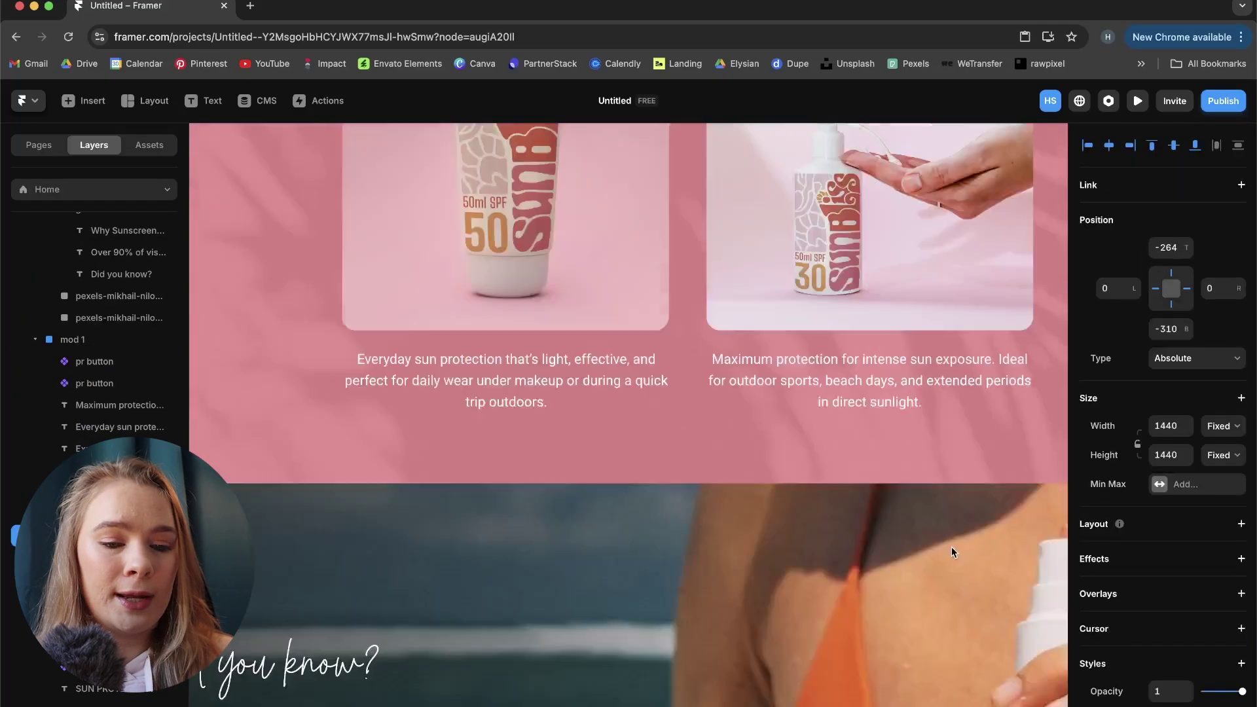
scroll(701, 496, "down", 10)
scroll(701, 496, "up", 4)
left_click(811, 630)
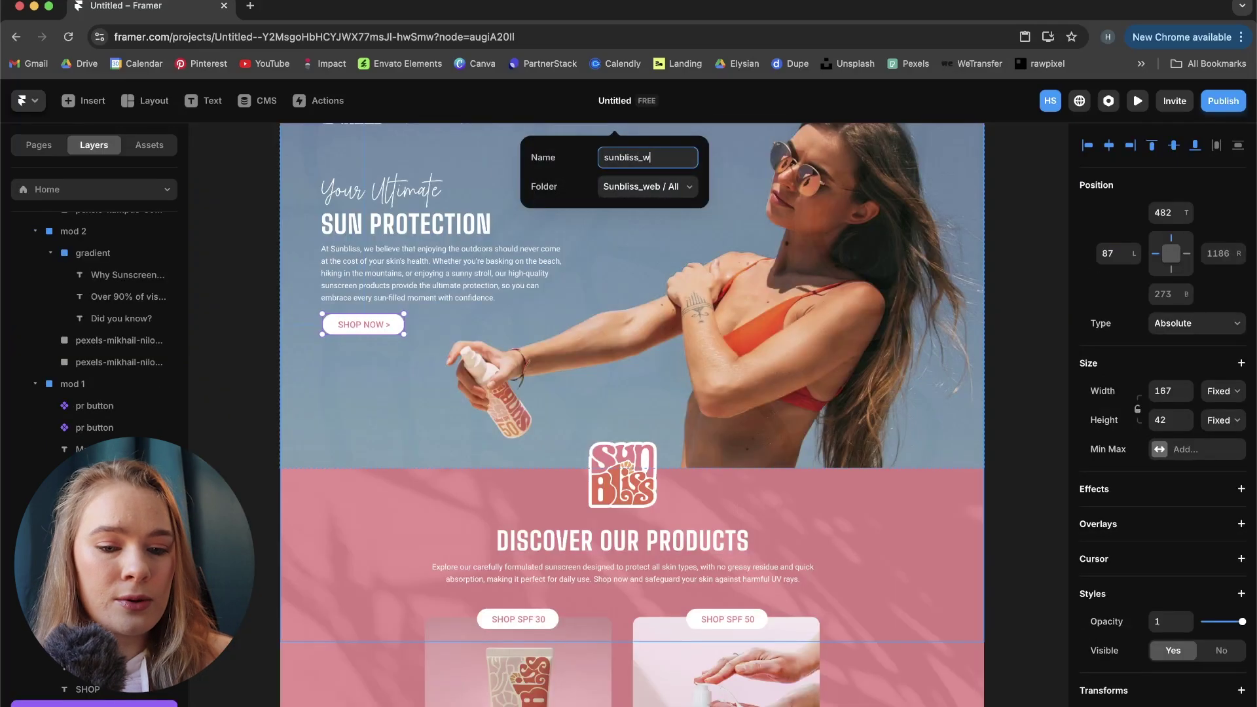
Name the project sunbliss_web, preview the full page, then open the Publish options.
key("Return")
key("super+p")
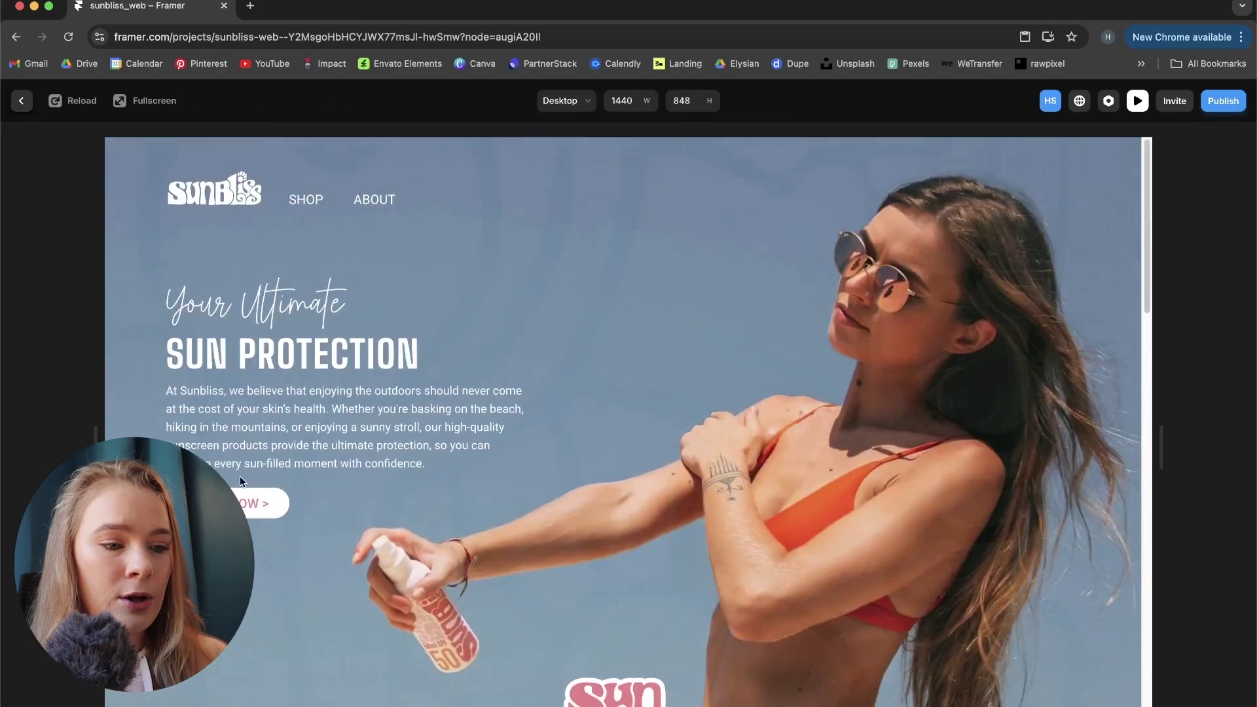
scroll(430, 447, "down", 10)
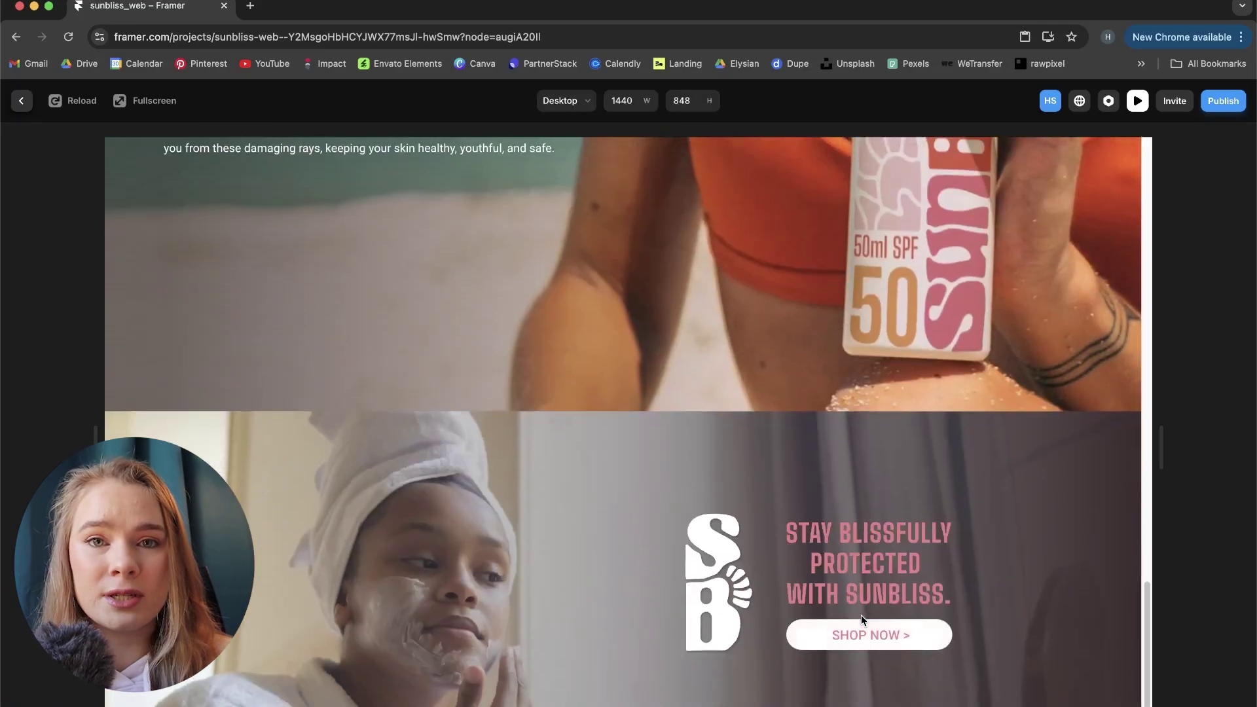
scroll(414, 488, "up", 5)
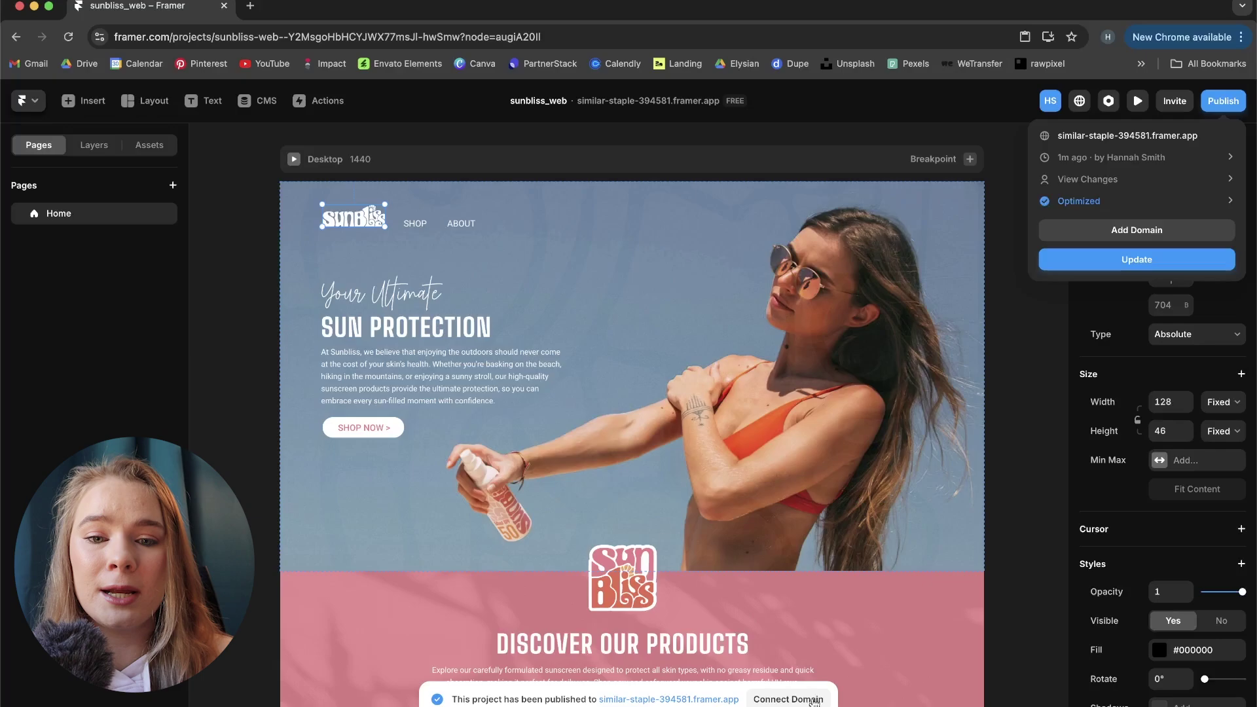
left_click(1217, 104)
In Domains site settings, keep .framer.website as the free subdomain ending.
left_click(1139, 233)
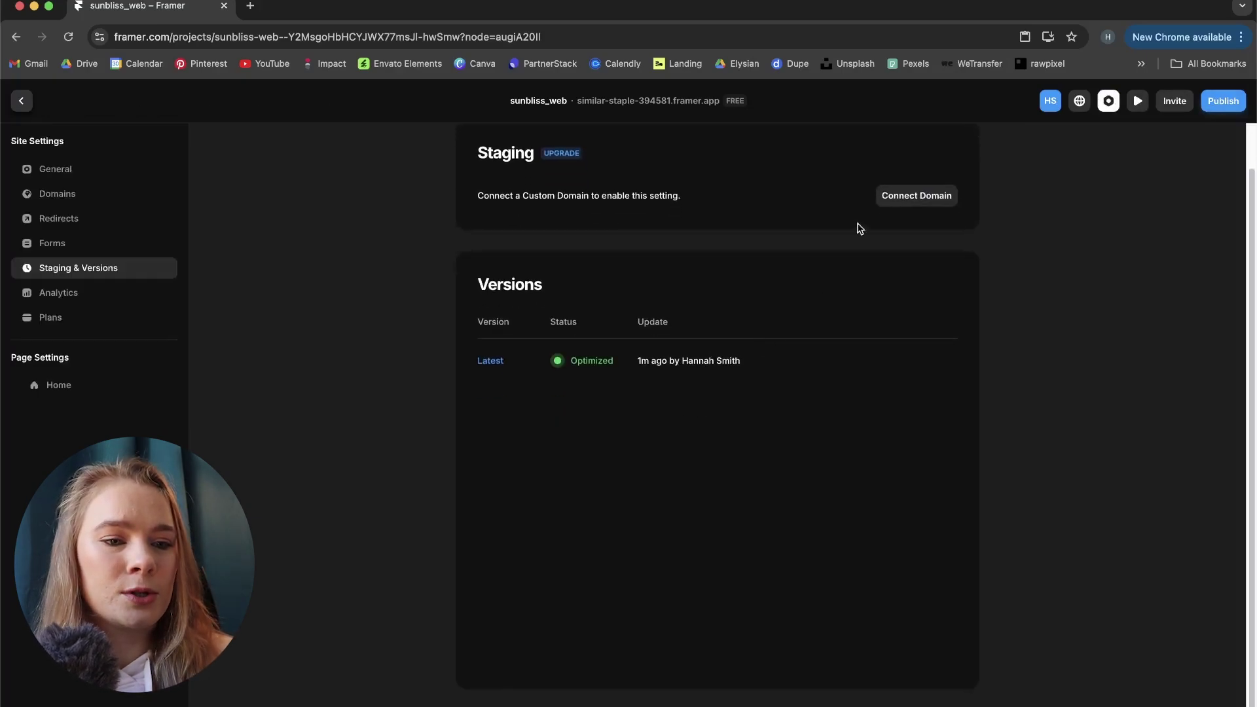
scroll(635, 261, "up", 1)
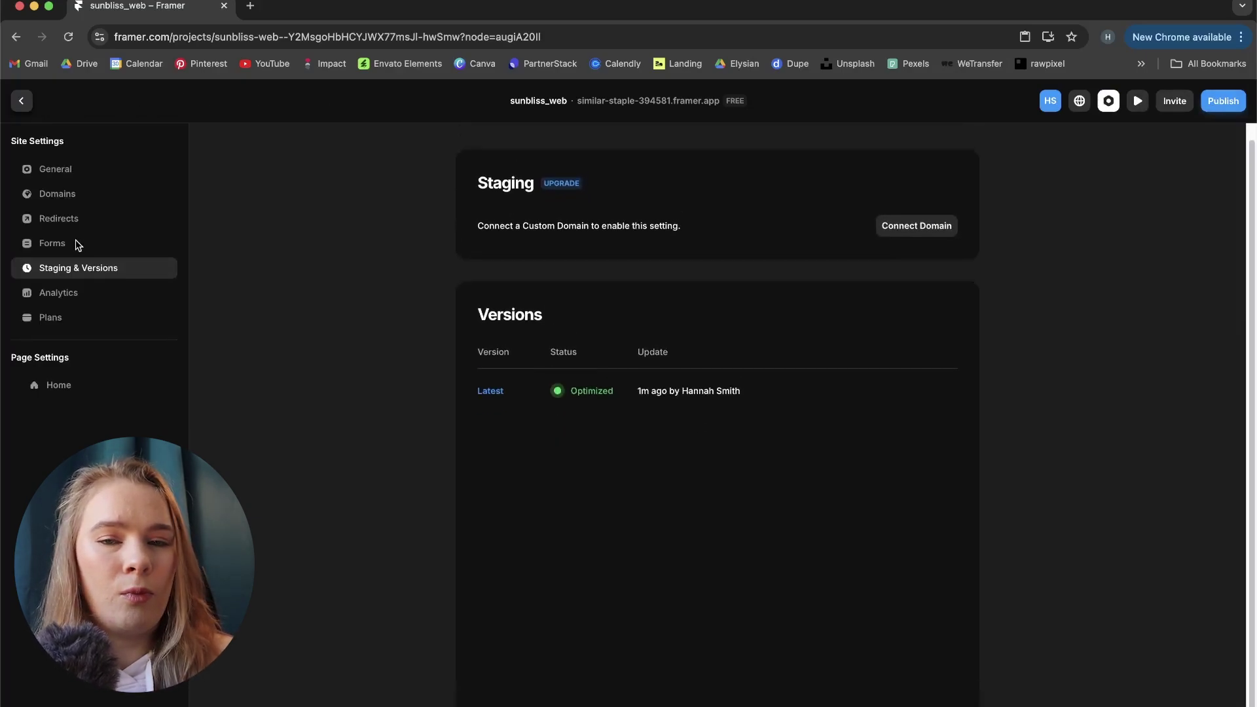
left_click(894, 228)
scroll(766, 279, "down", 1)
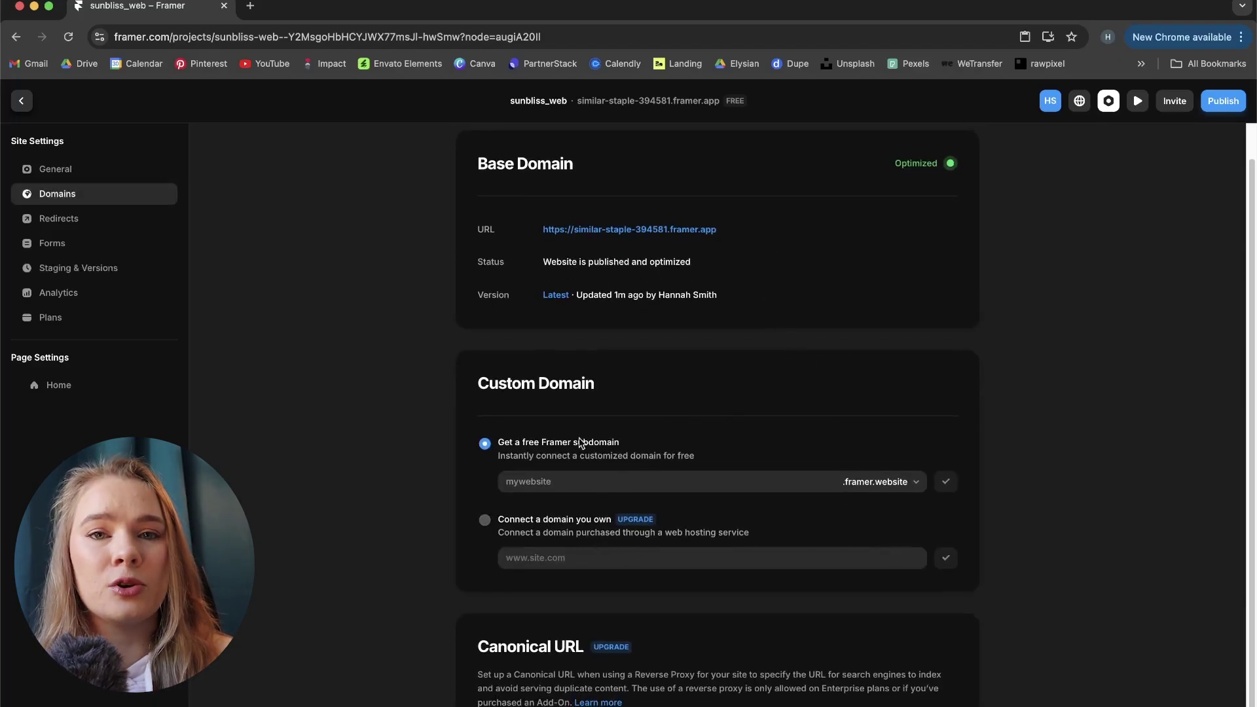
left_click(898, 482)
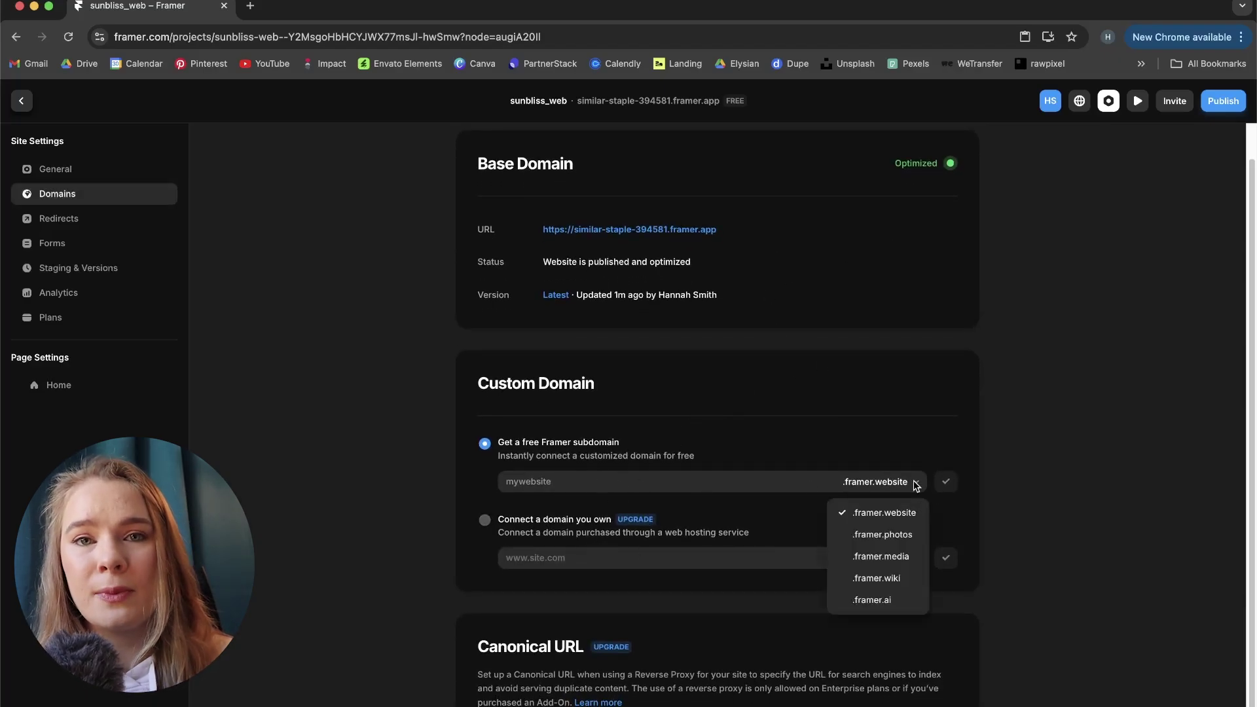
left_click(901, 518)
Look through the General site settings, then return to Domains.
scroll(901, 517, "up", 1)
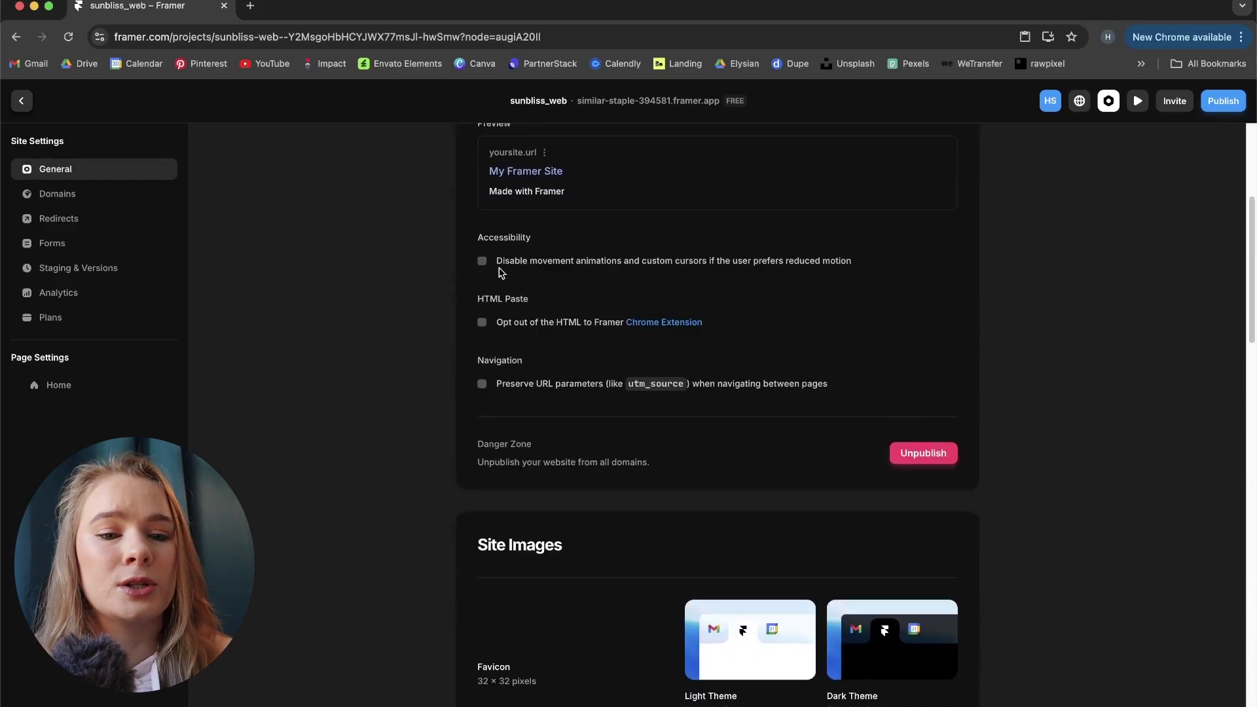
scroll(504, 412, "down", 5)
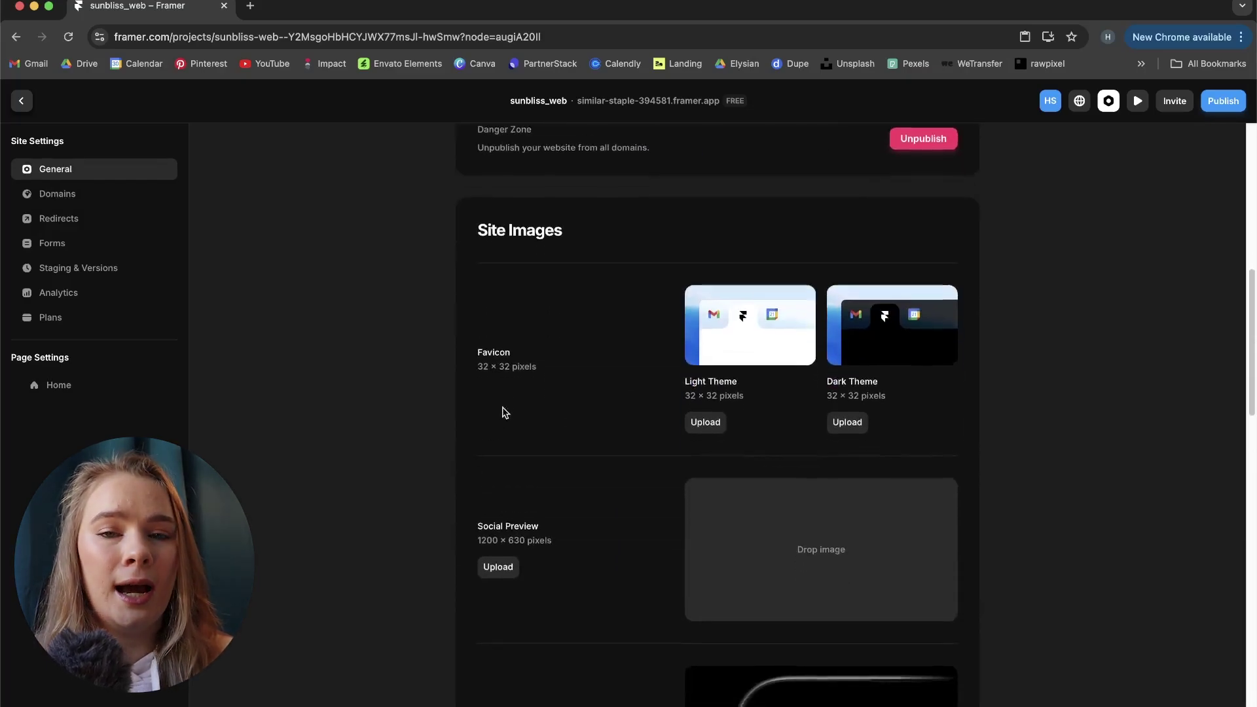
scroll(504, 413, "down", 2)
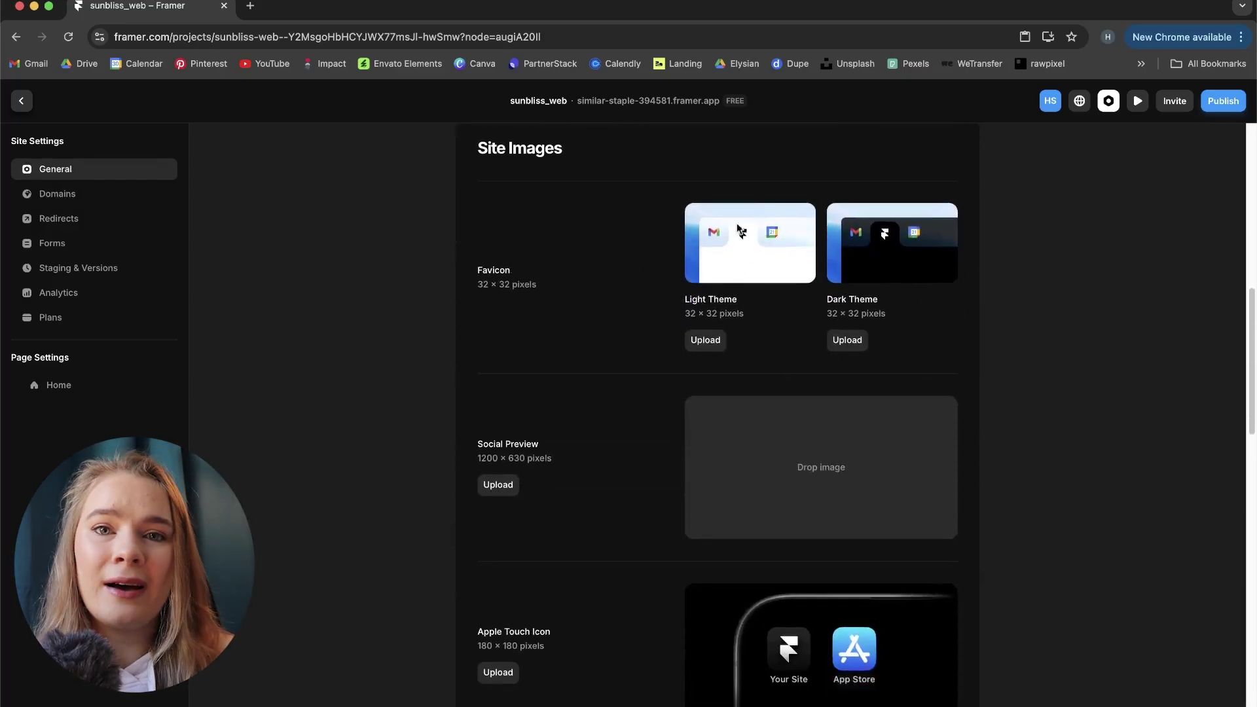
scroll(580, 437, "down", 5)
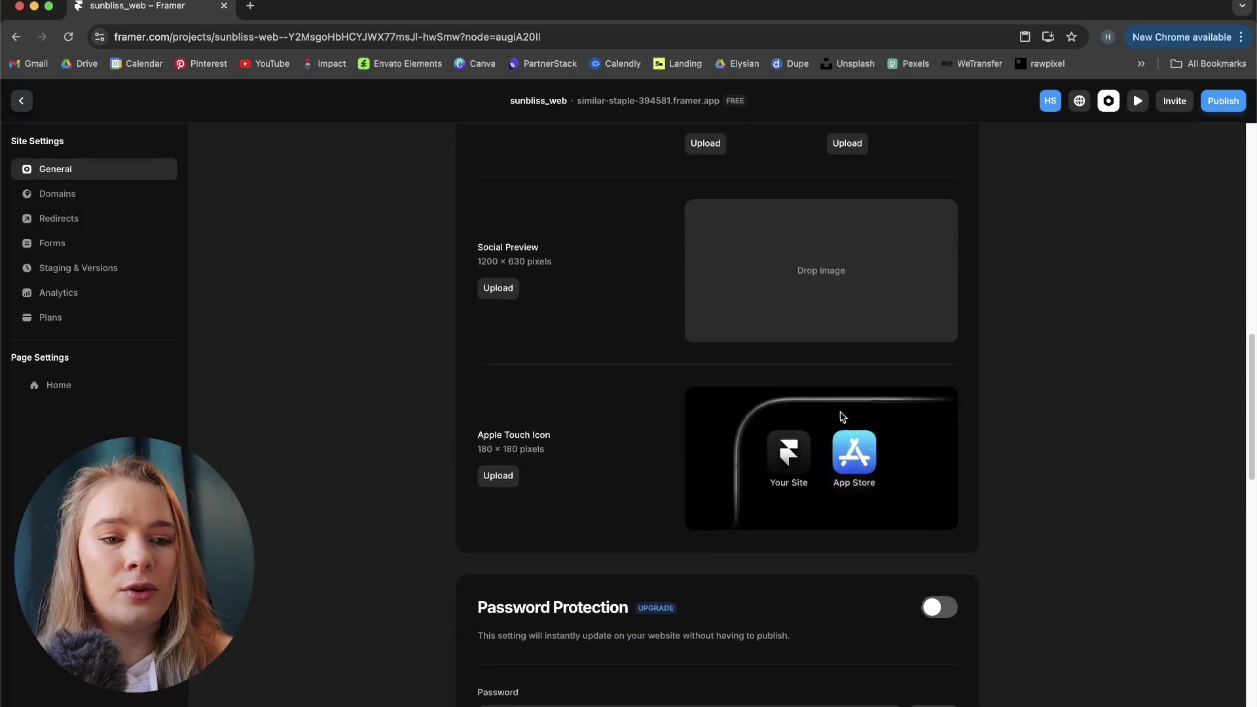
scroll(771, 539, "down", 15)
scroll(772, 539, "up", 8)
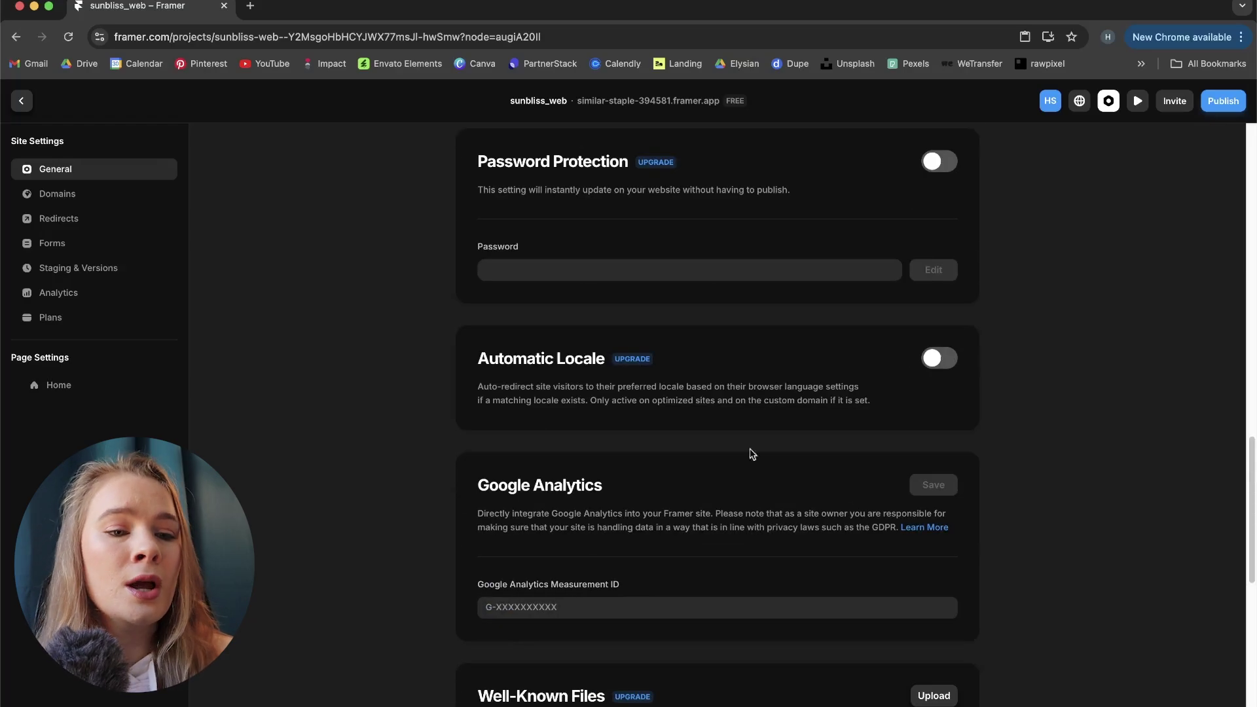
scroll(804, 286, "down", 3)
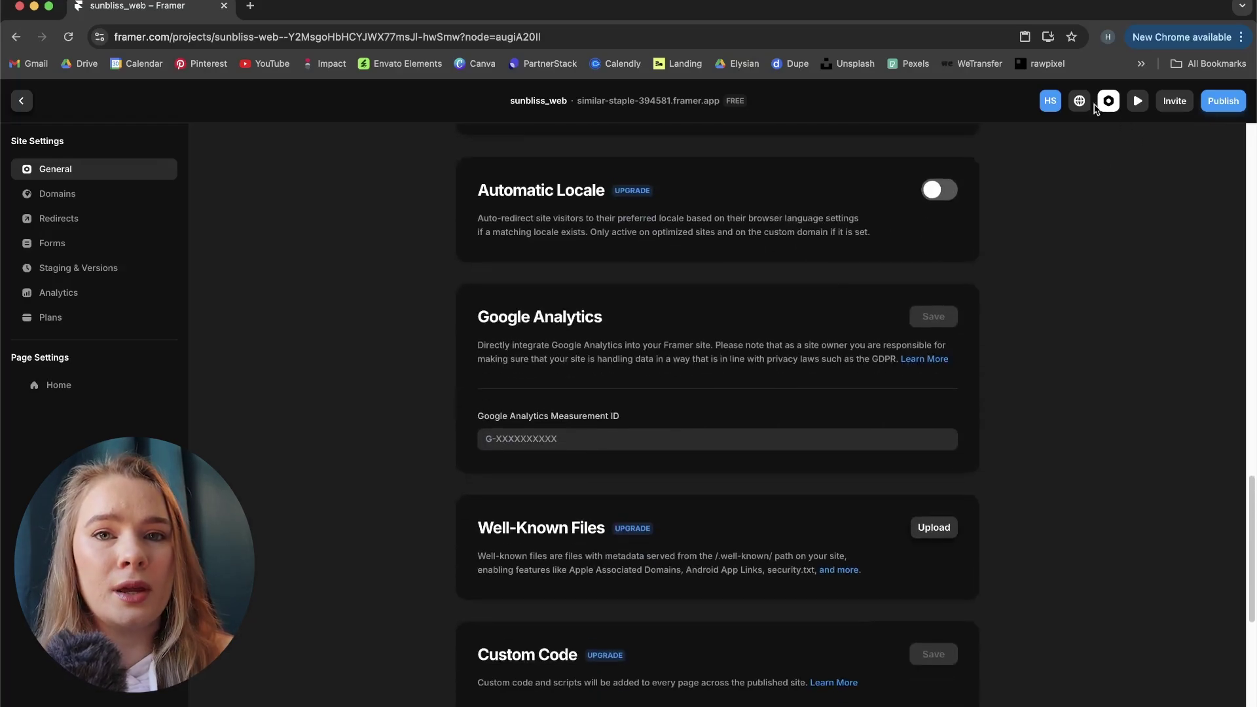
left_click(63, 196)
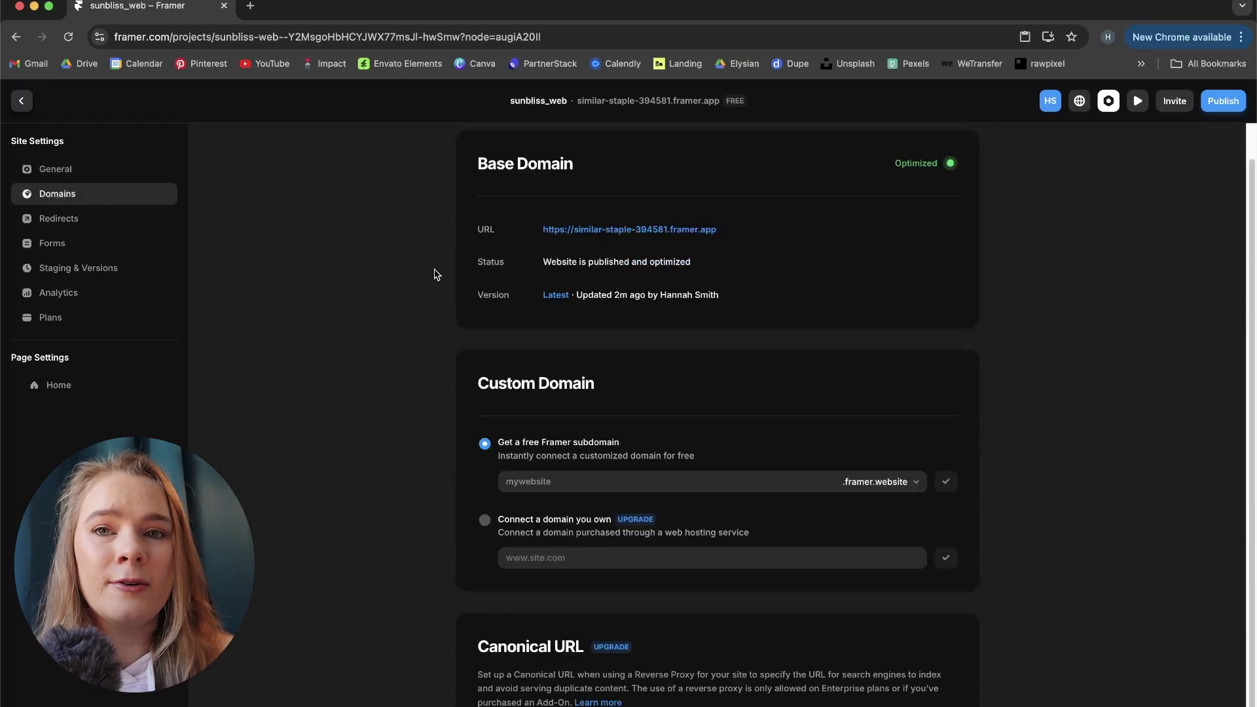
Open the live Sunbliss site, close it, and open the Home page settings.
left_click(612, 230)
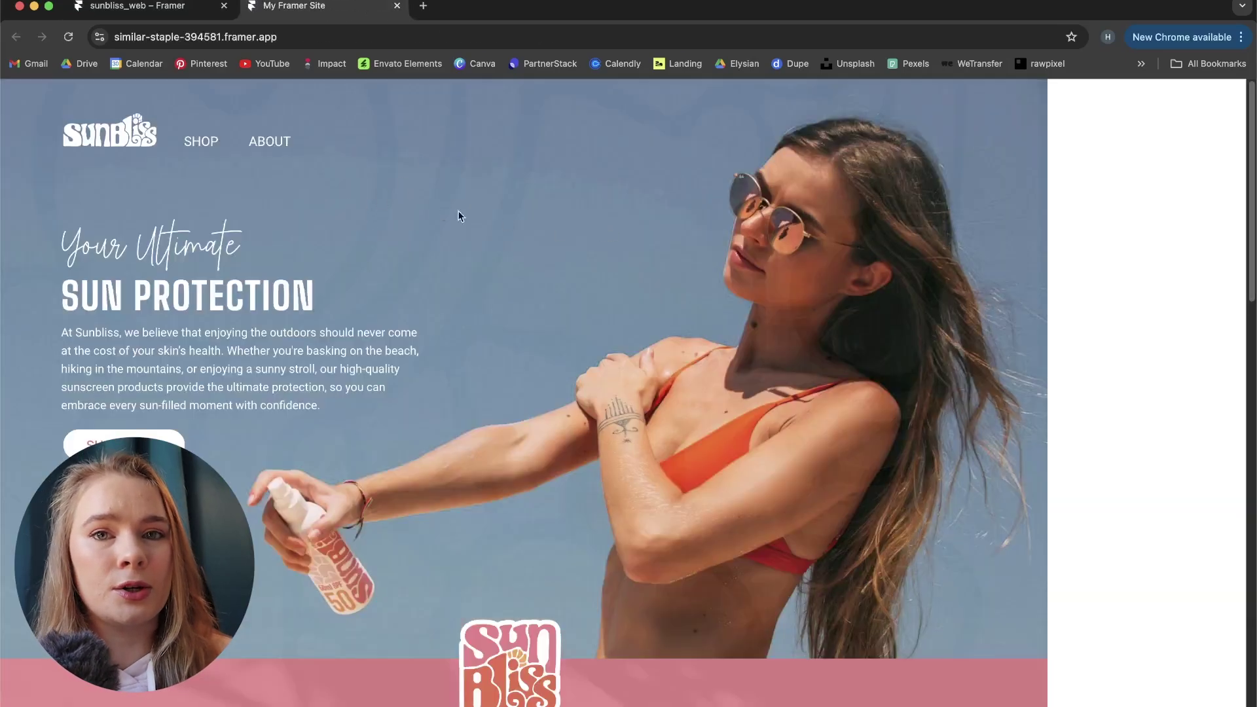
key("super+w")
left_click(513, 320)
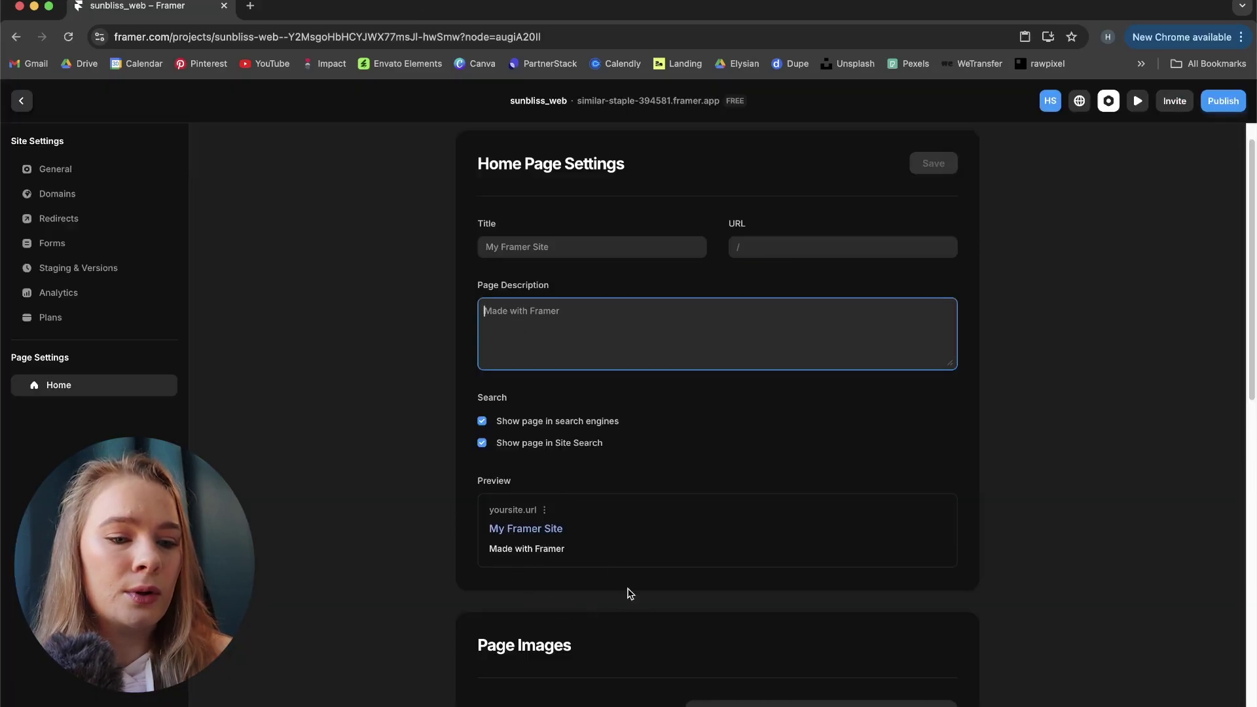
Scroll through the Site Settings and Plans pages before going back to the canvas.
scroll(630, 593, "down", 10)
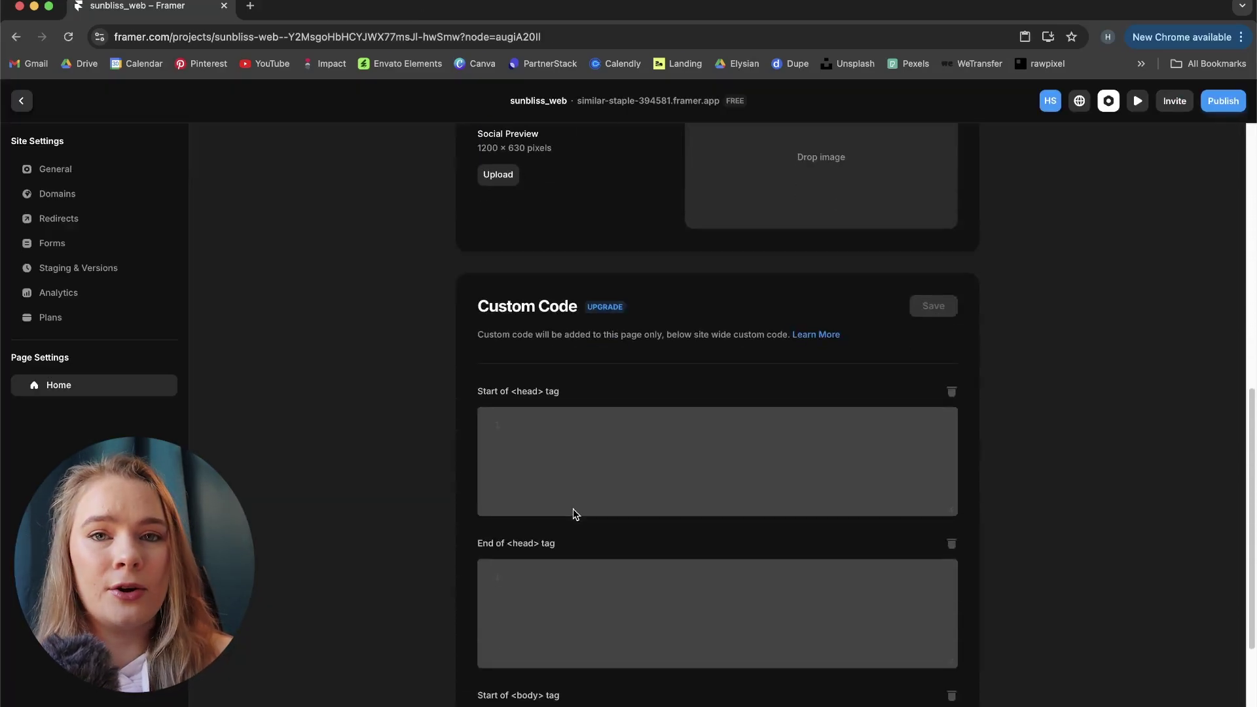
scroll(574, 510, "up", 7)
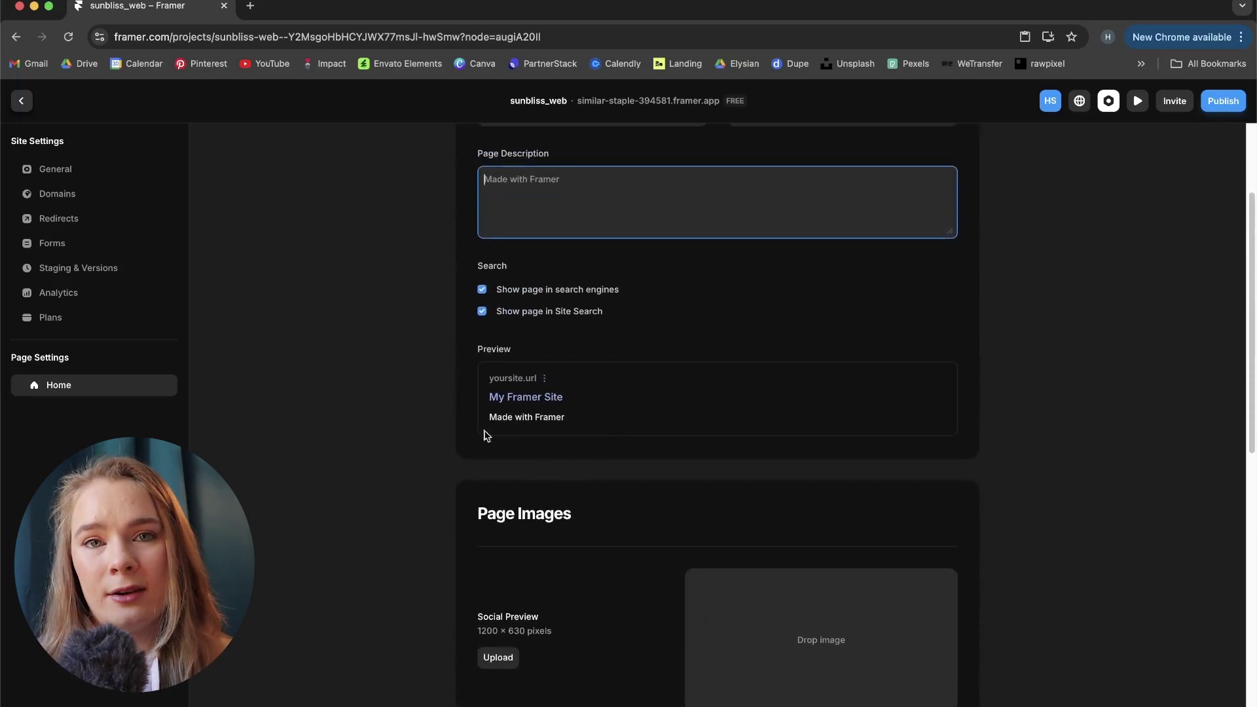
scroll(501, 458, "up", 2)
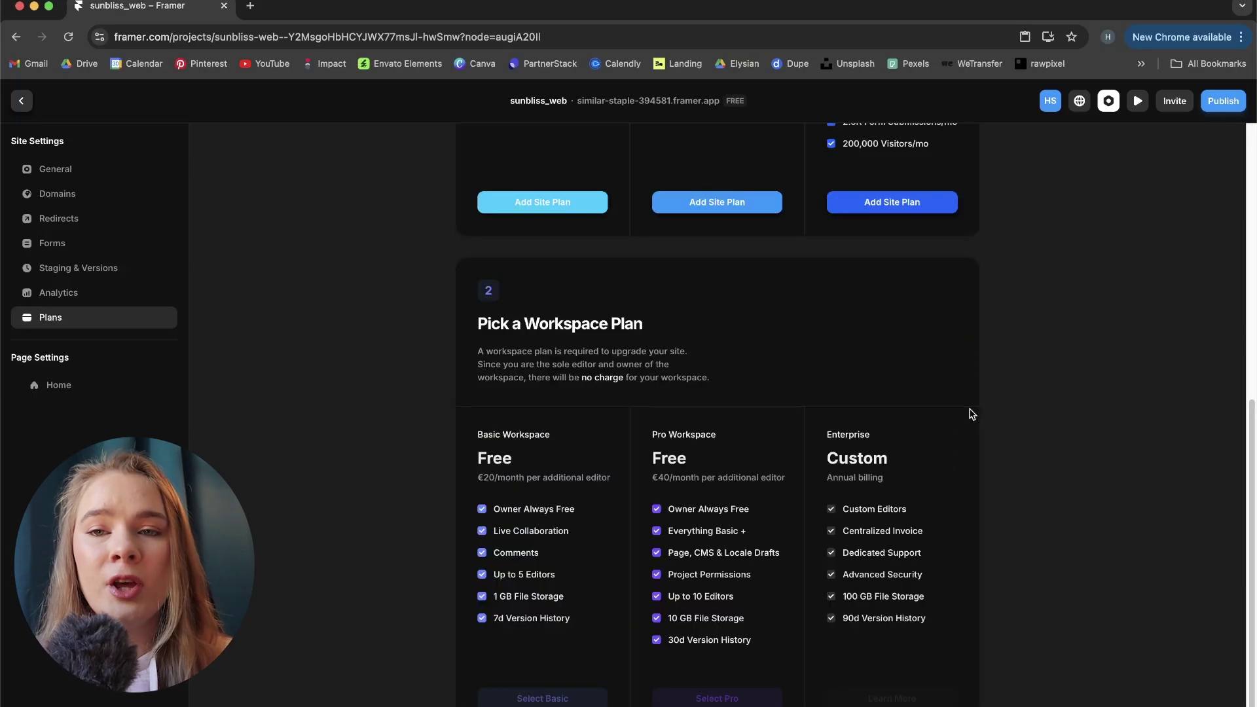
scroll(673, 351, "up", 7)
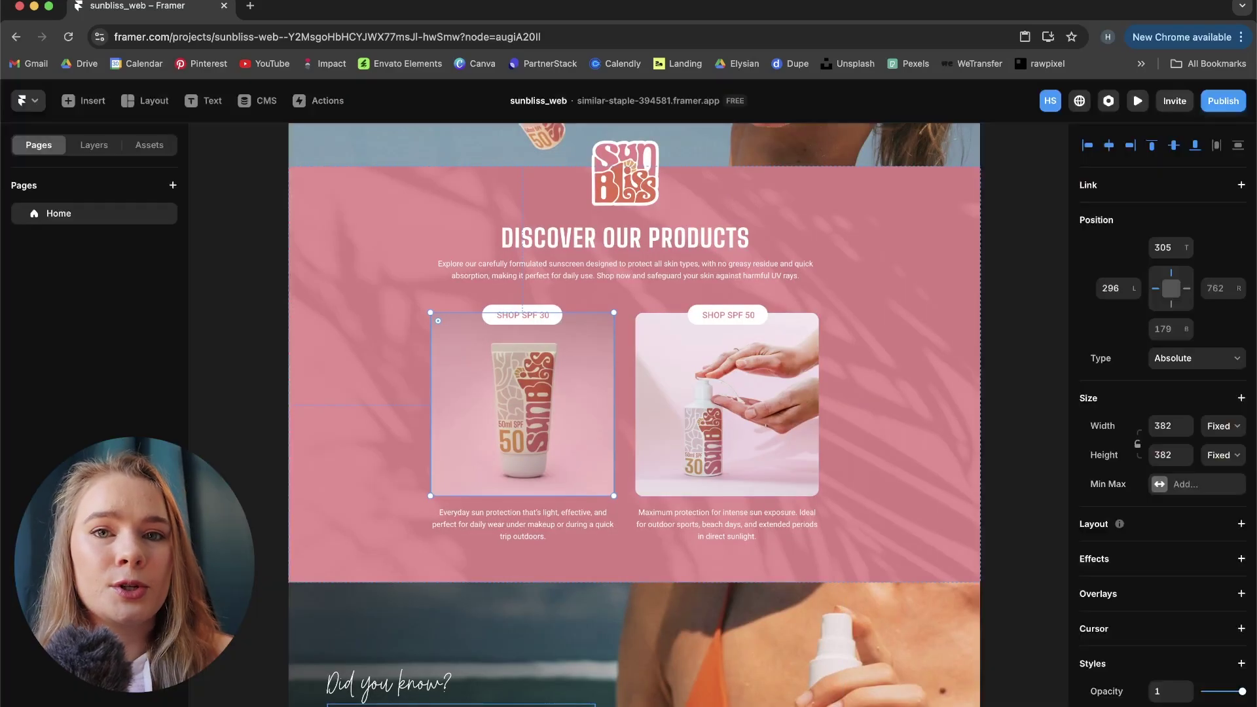
Browse the Insert library's Navigation, Menus, Pages, Collections and Fields flyouts.
key("c")
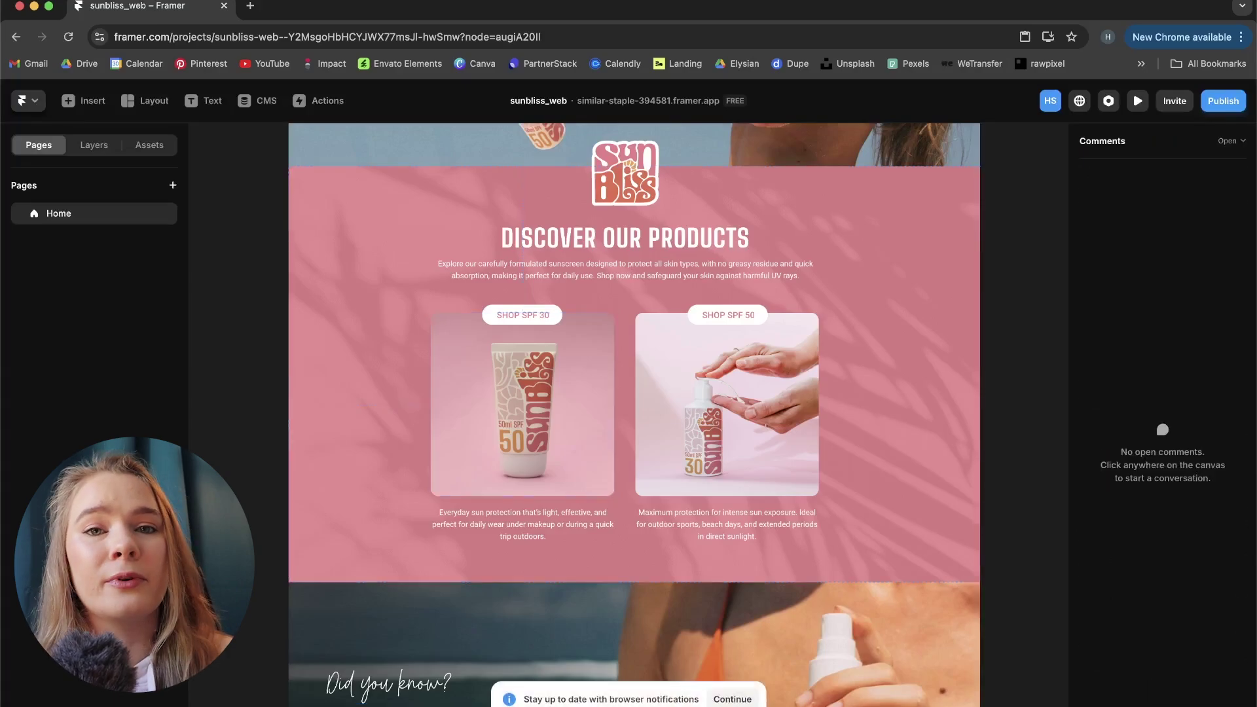
key("Escape")
left_click(85, 101)
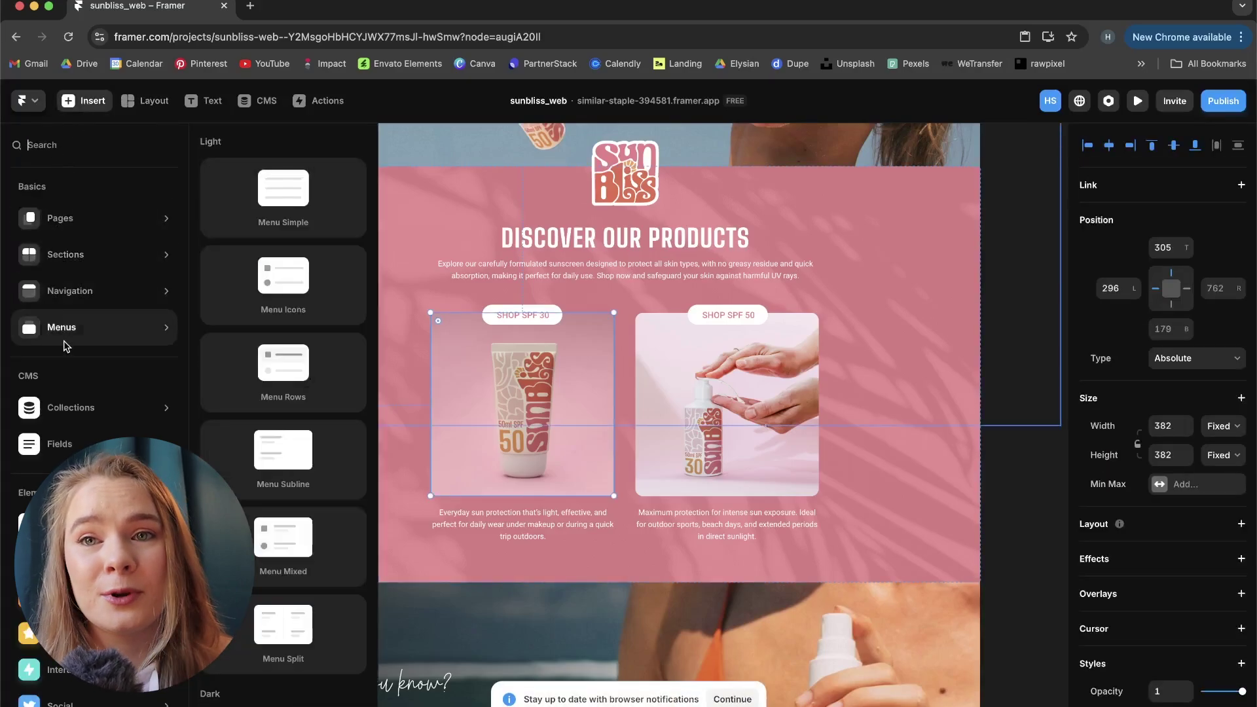
mouse_move(66, 296)
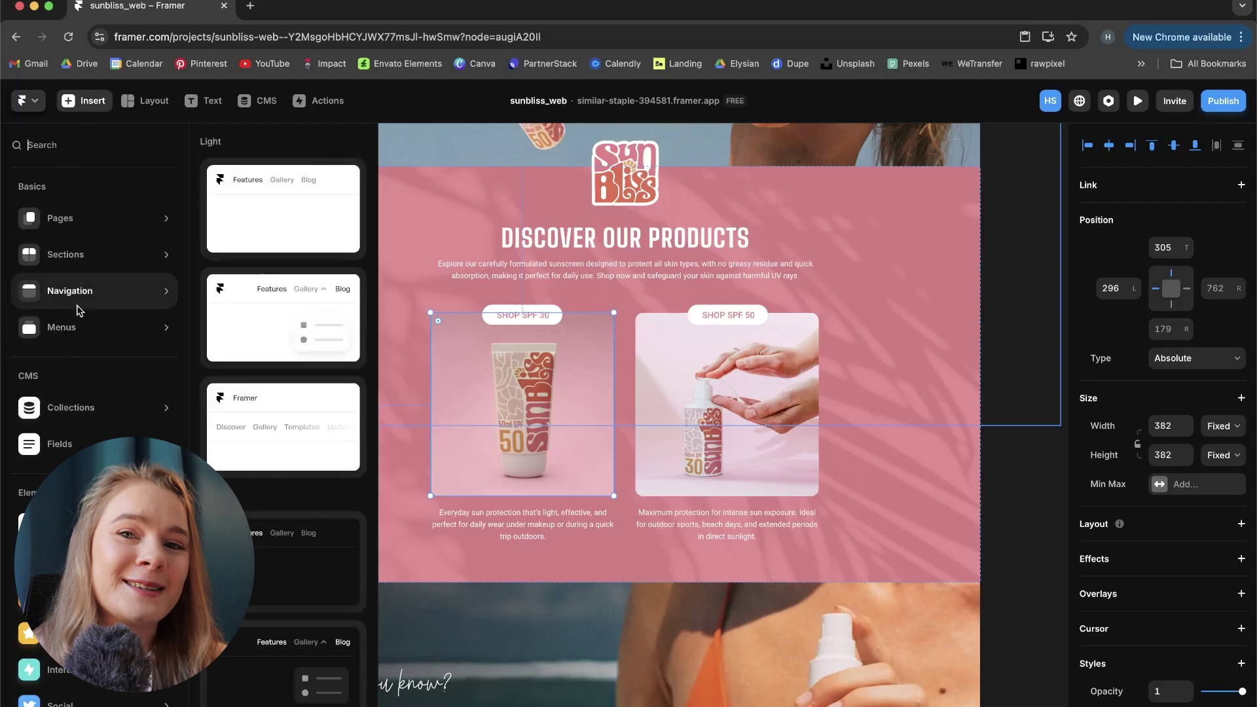
mouse_move(93, 231)
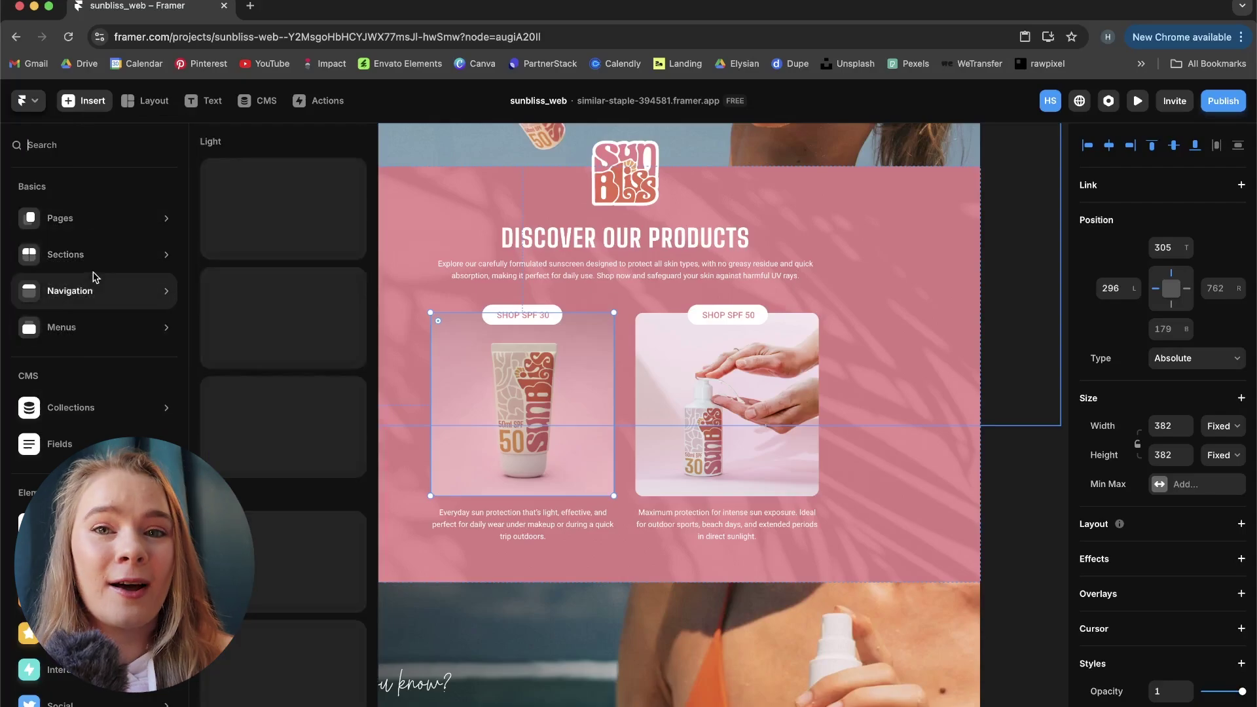
mouse_move(84, 417)
mouse_move(79, 445)
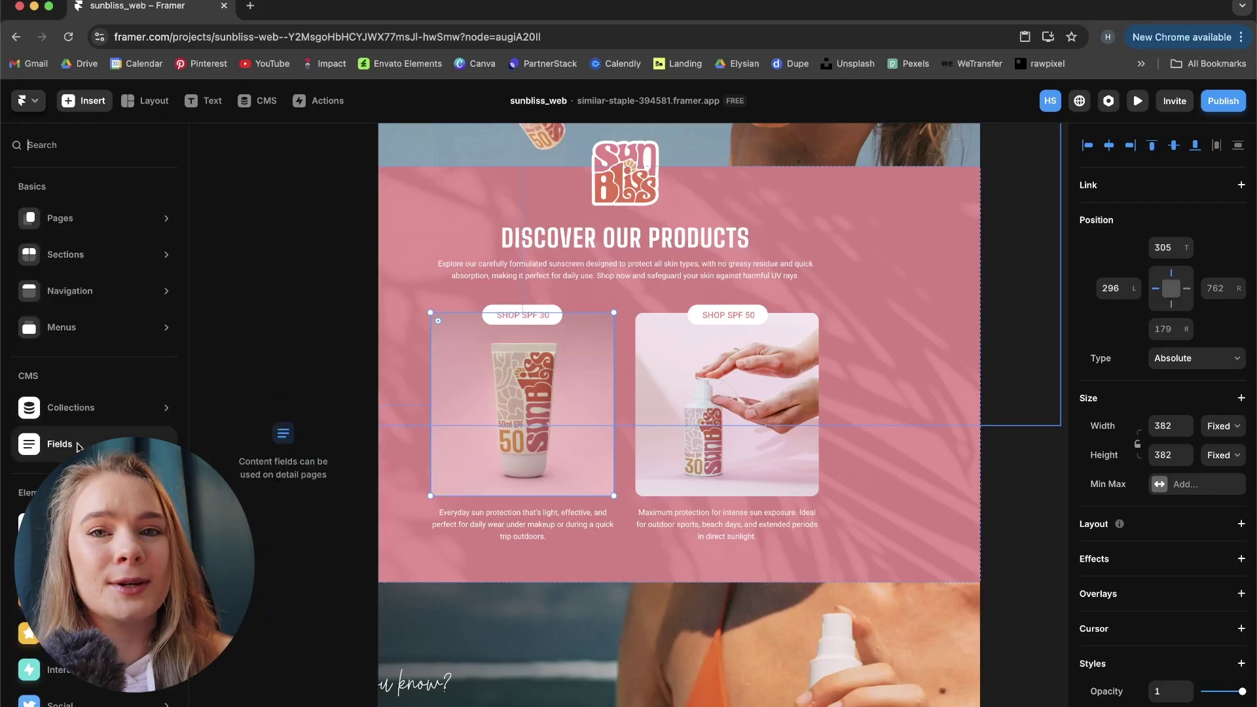
mouse_move(91, 703)
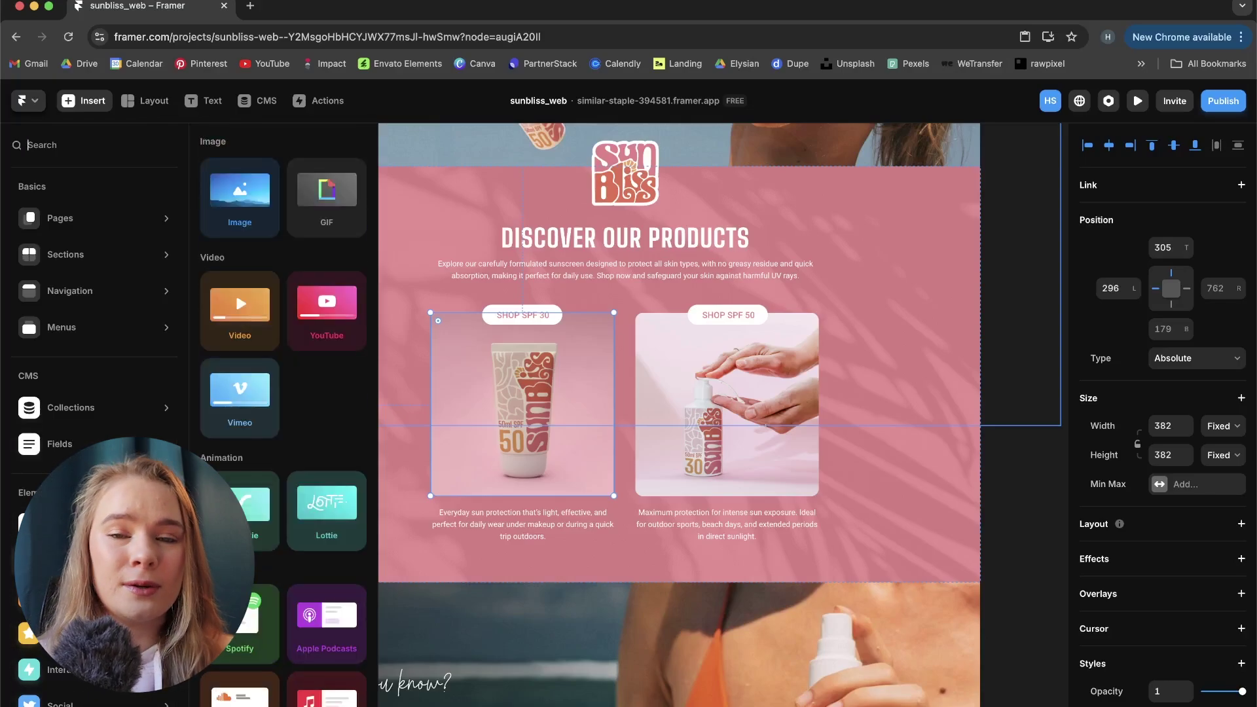
mouse_move(76, 325)
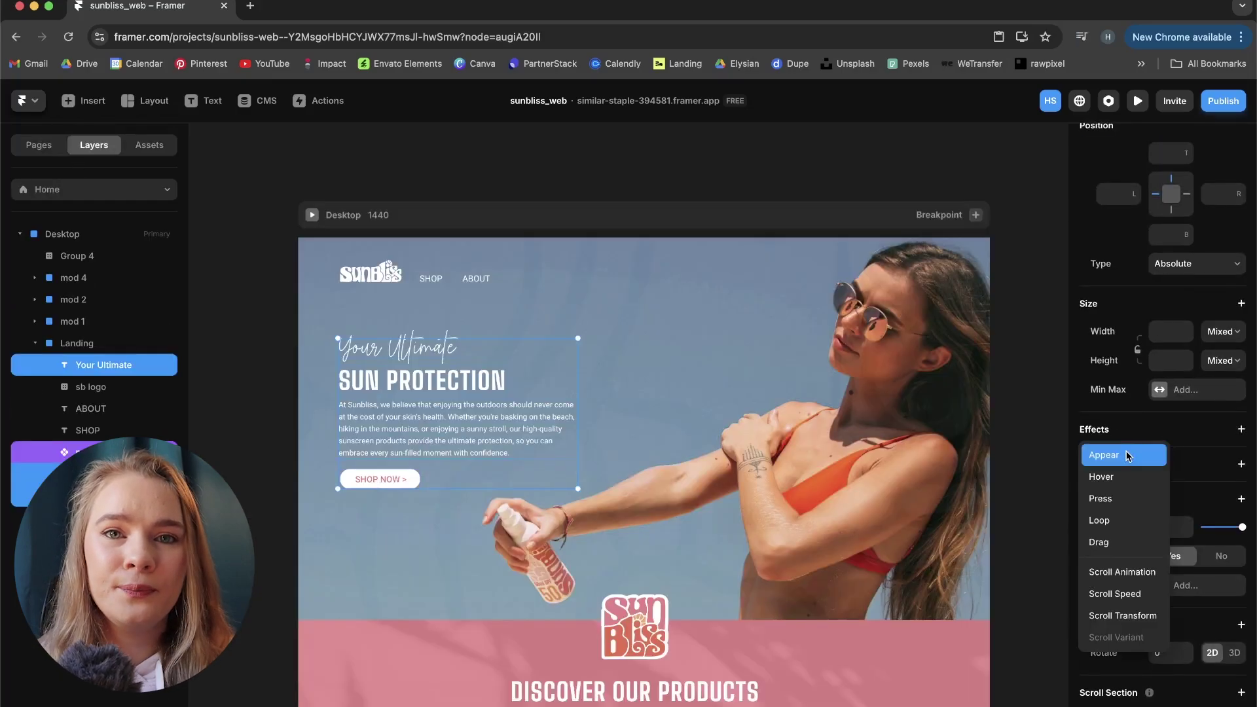
Give the hero text and buttons a Fade In appear effect.
left_click(1128, 457)
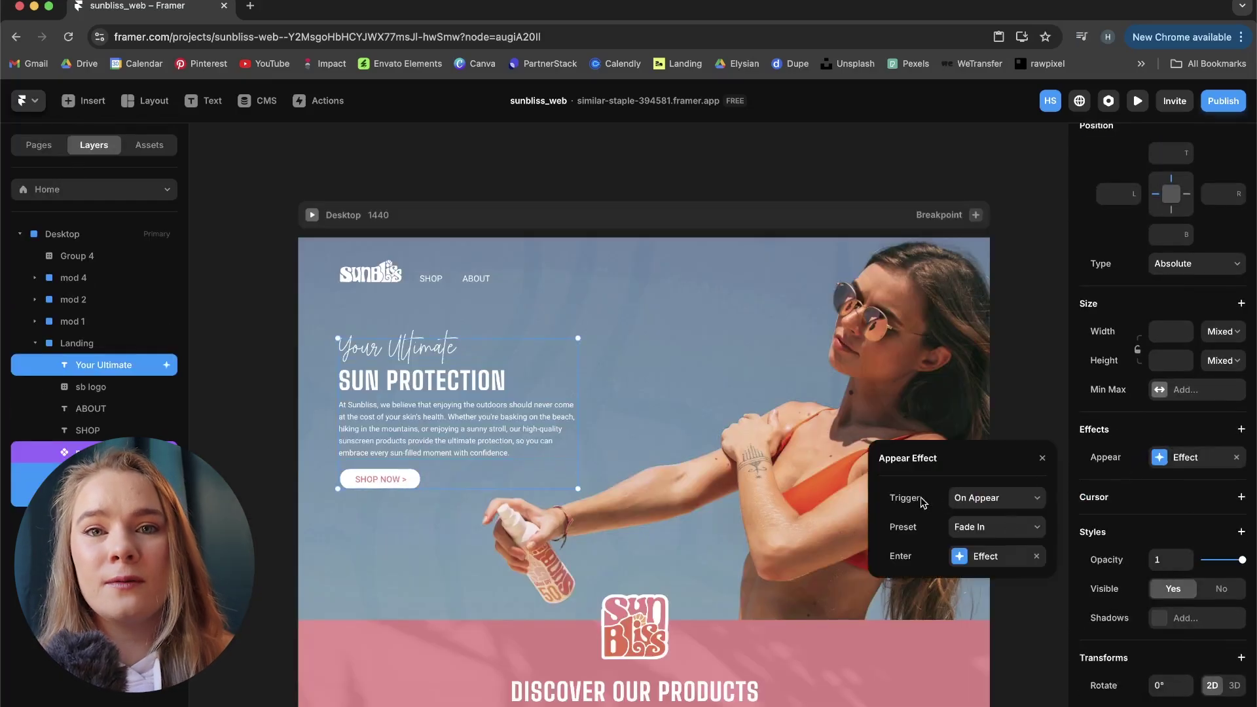
left_click(996, 555)
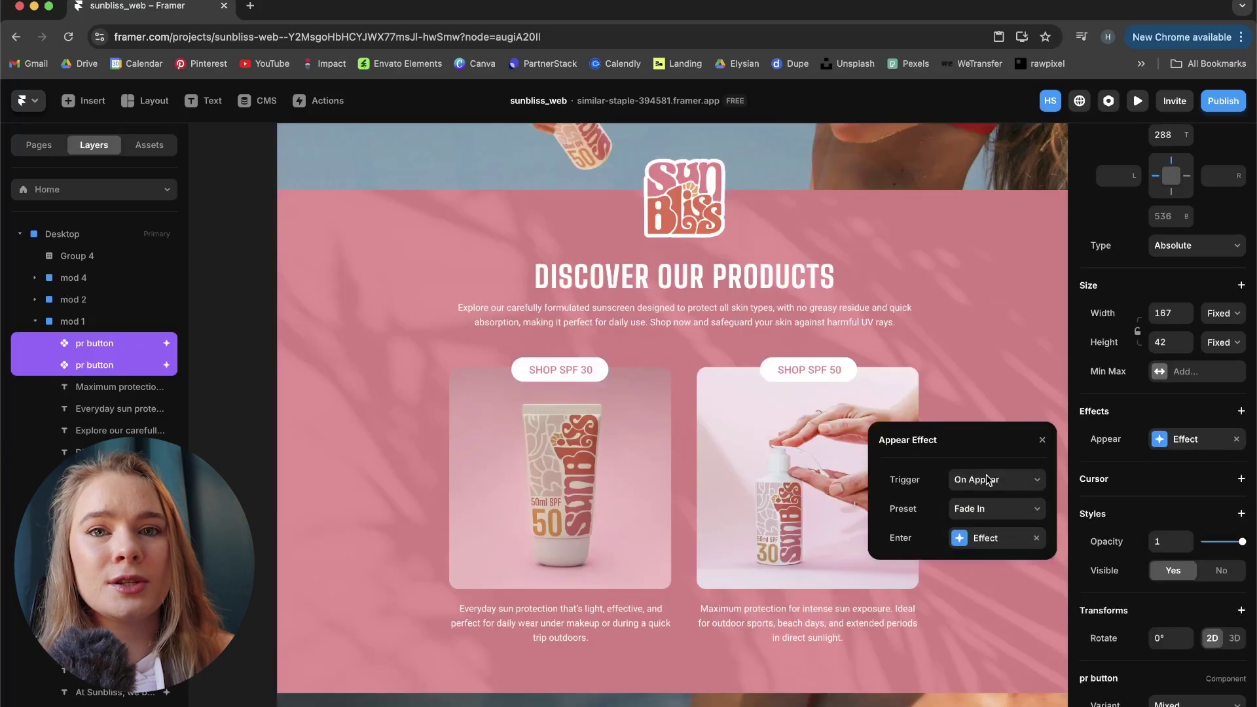
left_click(991, 509)
left_click(982, 509)
left_click(994, 540)
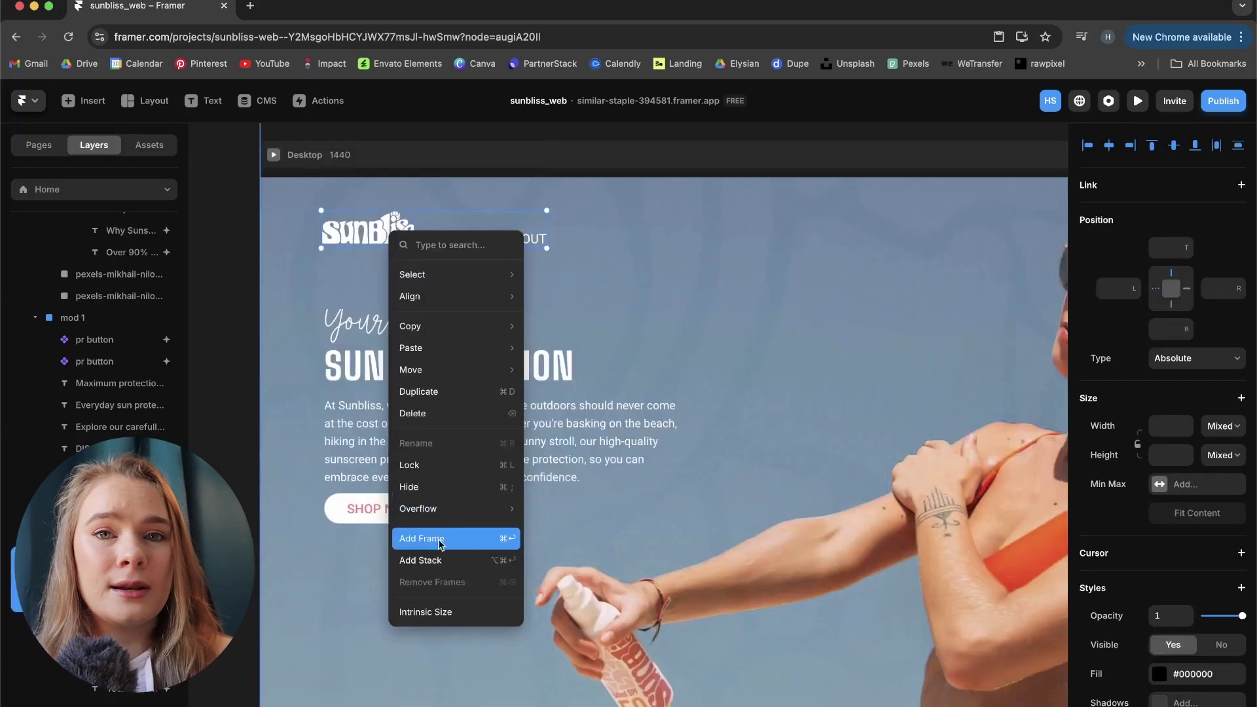
Stack the logo with SHOP/ABOUT horizontally, bottom-aligned, at about 42% width.
left_click(440, 544)
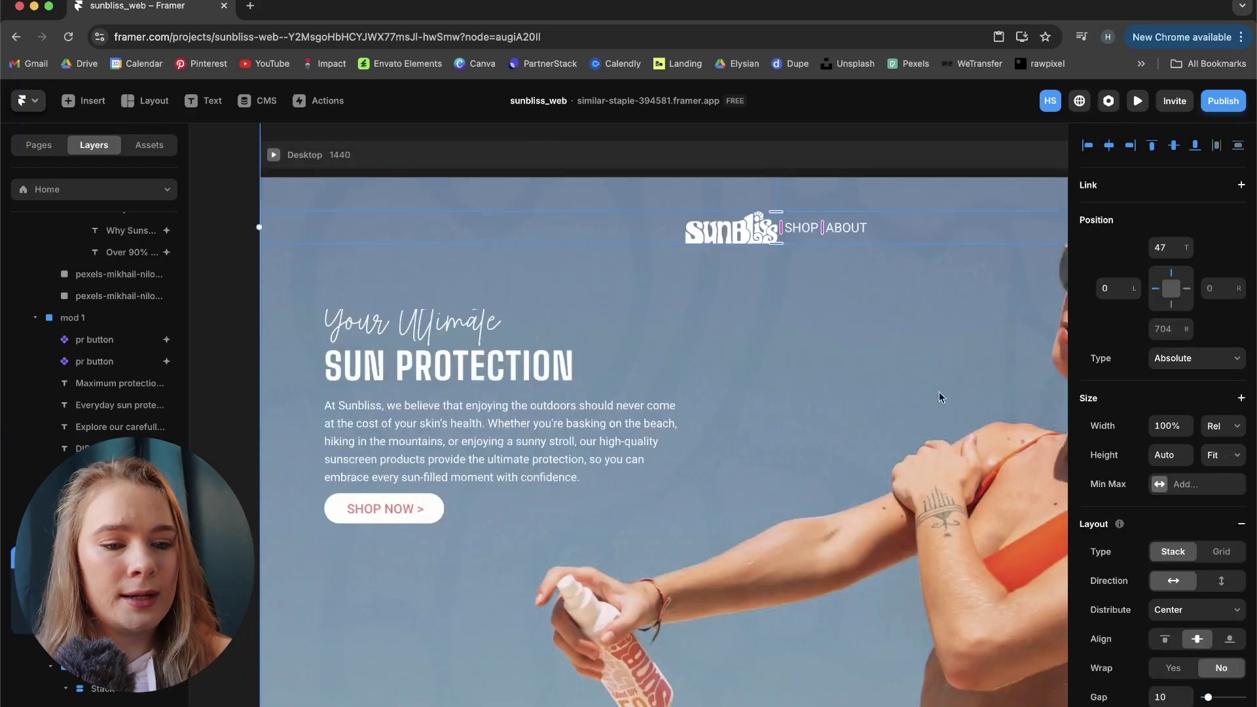
left_click(1220, 581)
left_click(1173, 581)
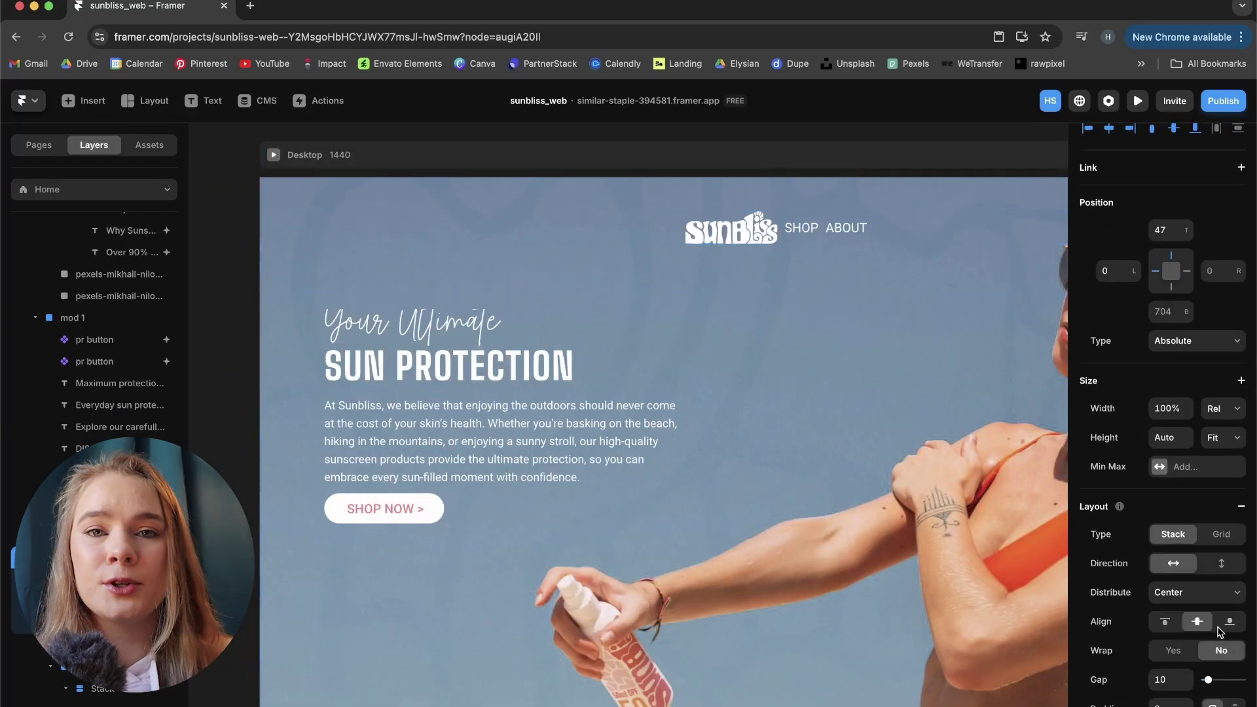
left_click(1229, 639)
scroll(929, 353, "down", 3)
left_click_drag(998, 260, 502, 252)
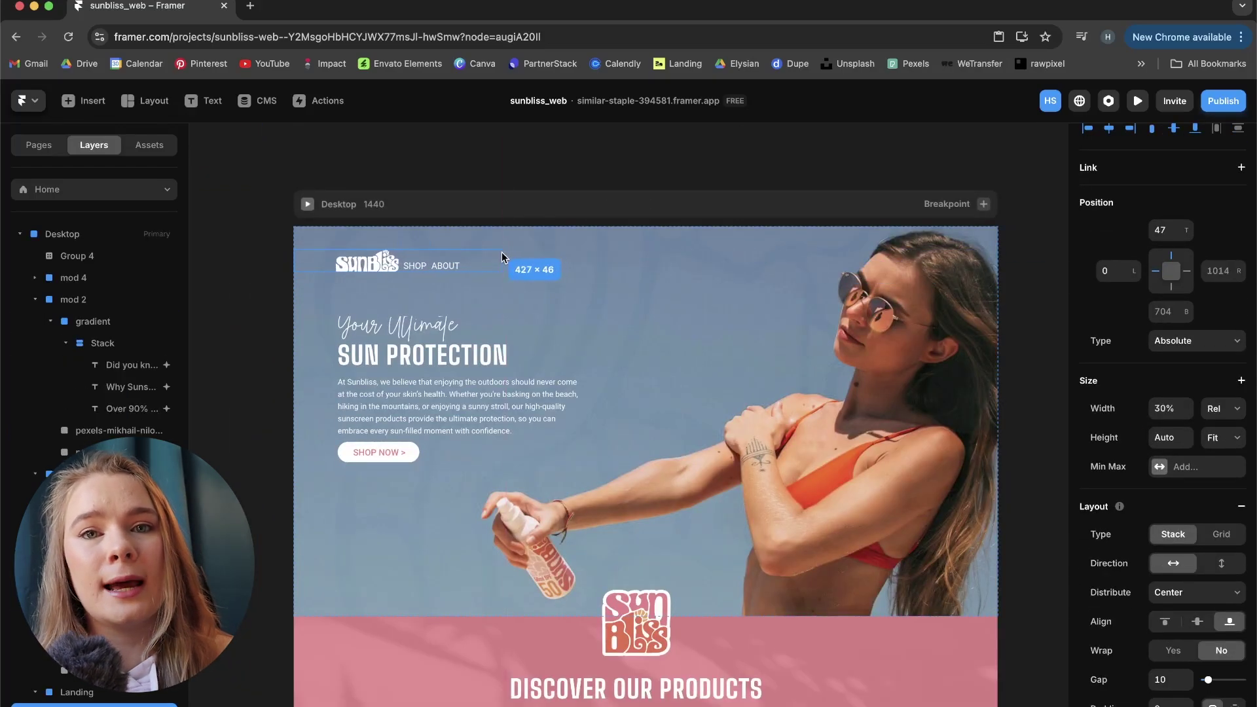
scroll(501, 253, "up", 5)
scroll(516, 199, "left", 3)
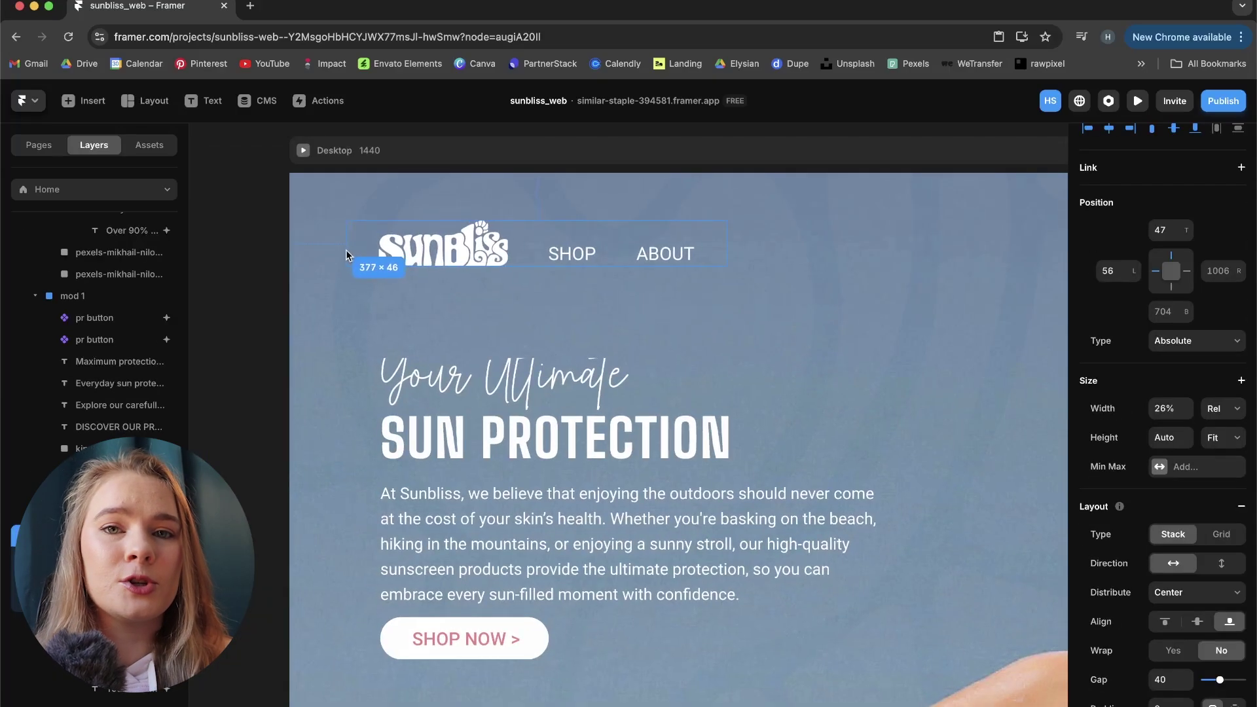
scroll(666, 336, "down", 2)
scroll(634, 340, "down", 10)
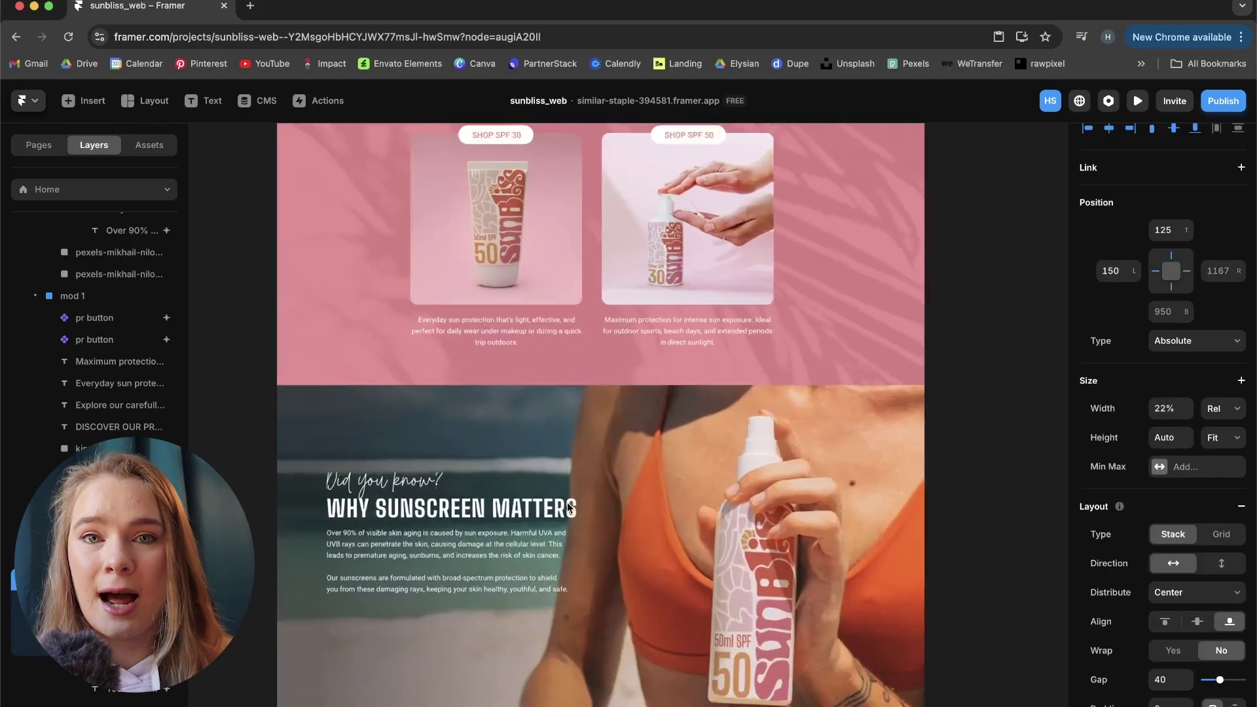
Wrap the Did you know? closing text and its button in a vertical stack.
left_click(393, 451)
scroll(437, 385, "down", 5)
scroll(521, 391, "up", 5)
scroll(521, 390, "down", 10)
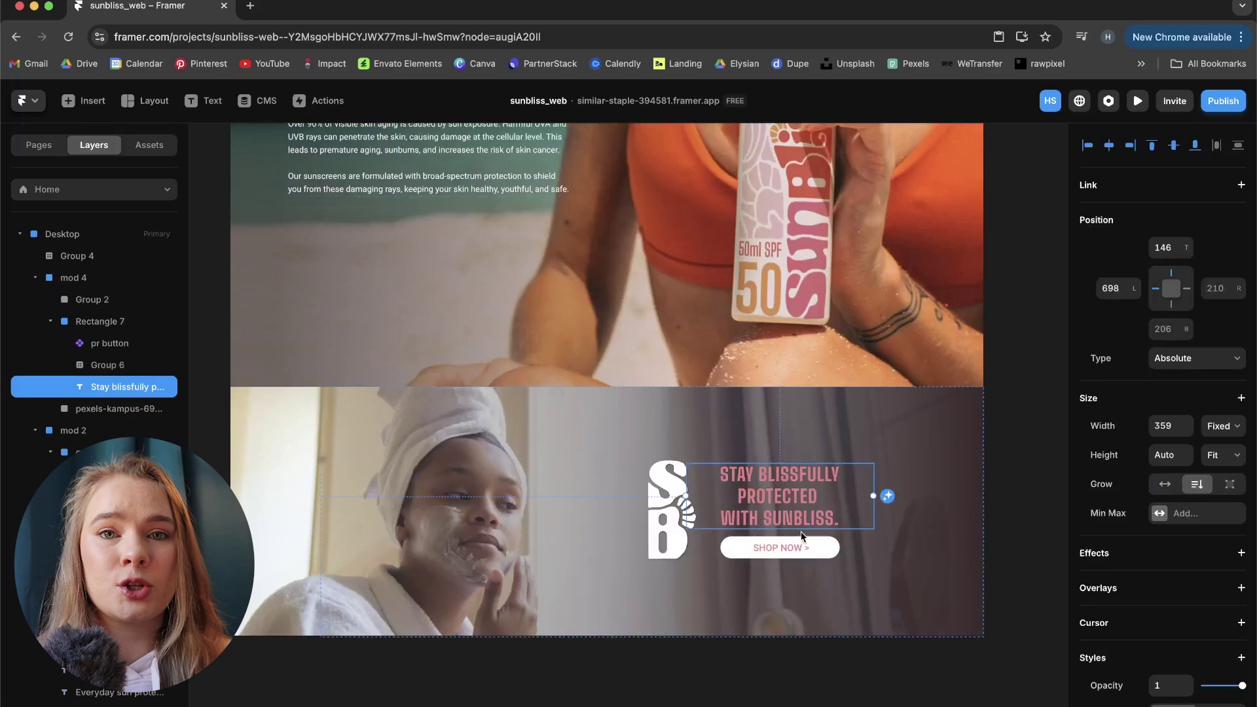
left_click(878, 496)
scroll(878, 497, "up", 2)
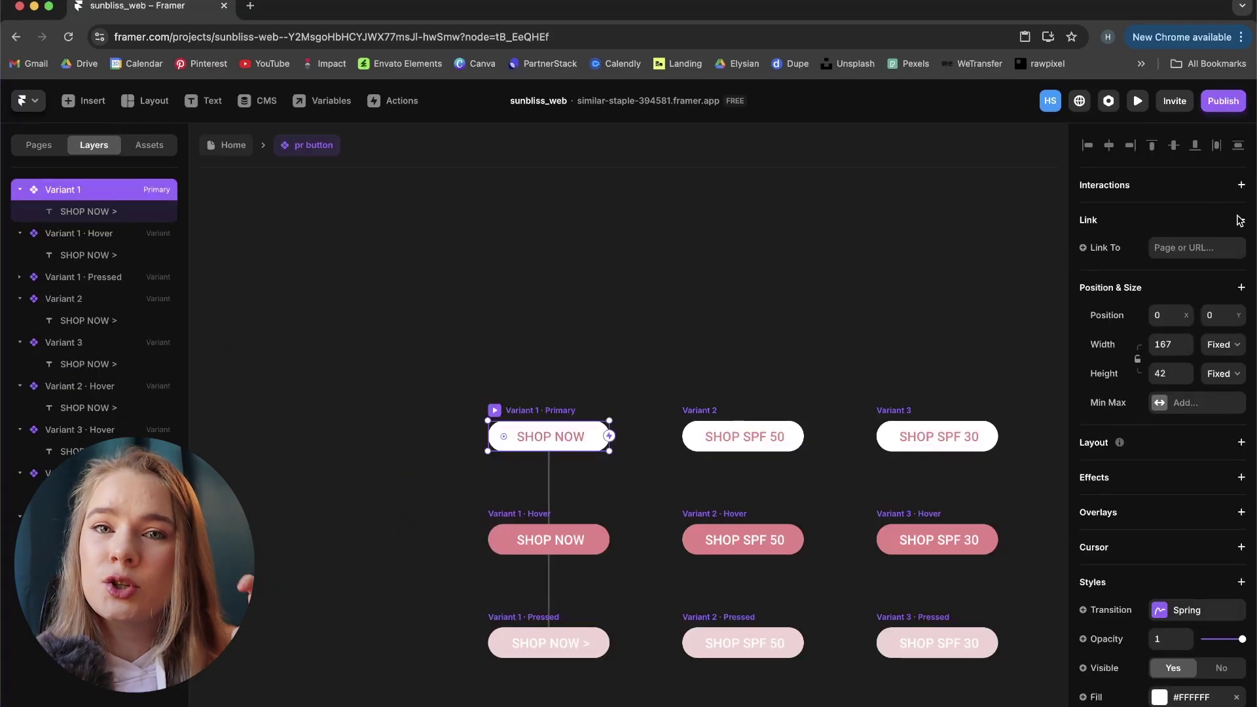
Check the pr button's link choices and its SHOP NOW and SPF 50 variants.
left_click(1119, 252)
left_click(593, 353)
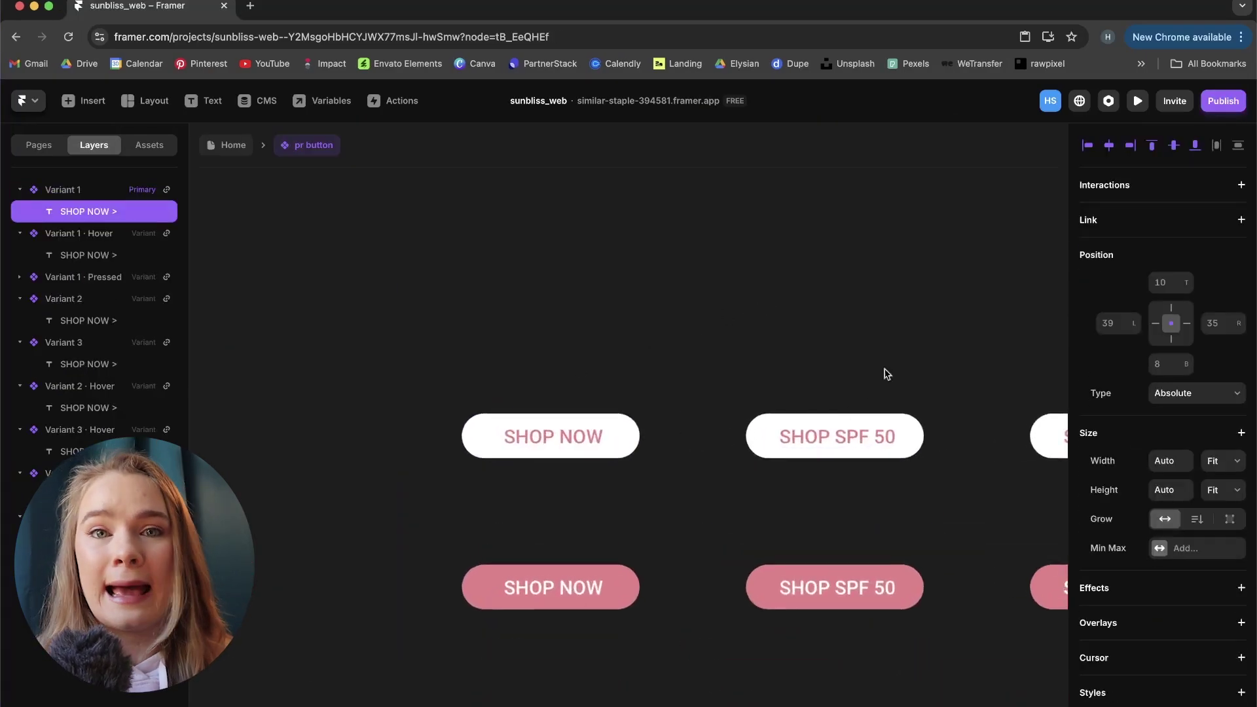
left_click(886, 374)
scroll(886, 373, "down", 3)
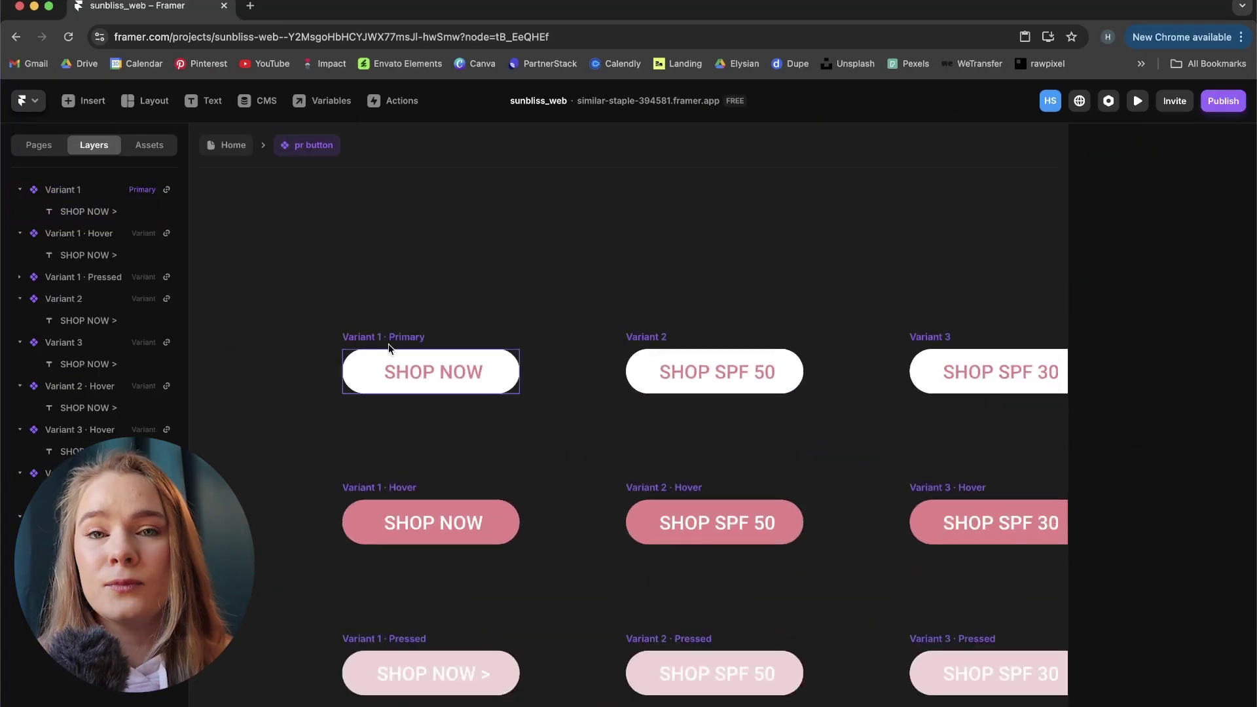
left_click(432, 371)
left_click(713, 371)
left_click(797, 281)
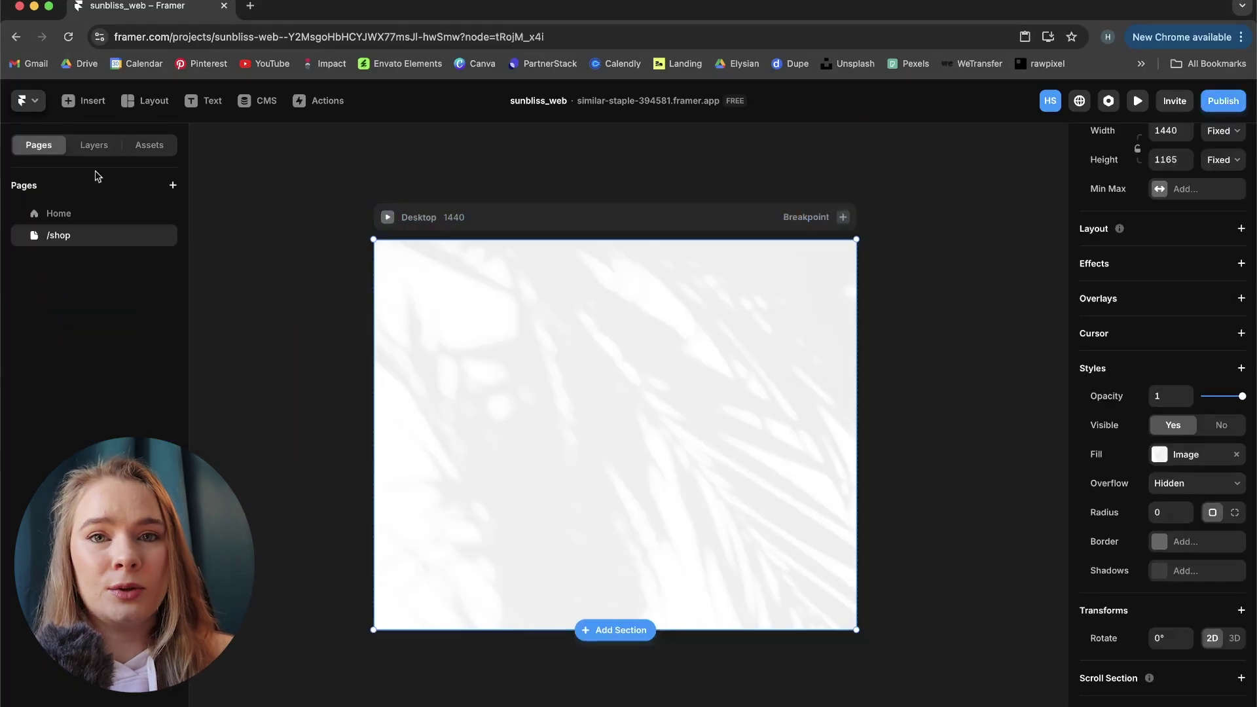
Place a copy of the Discover Our Products group on the /shop page.
left_click(94, 145)
left_click(95, 256)
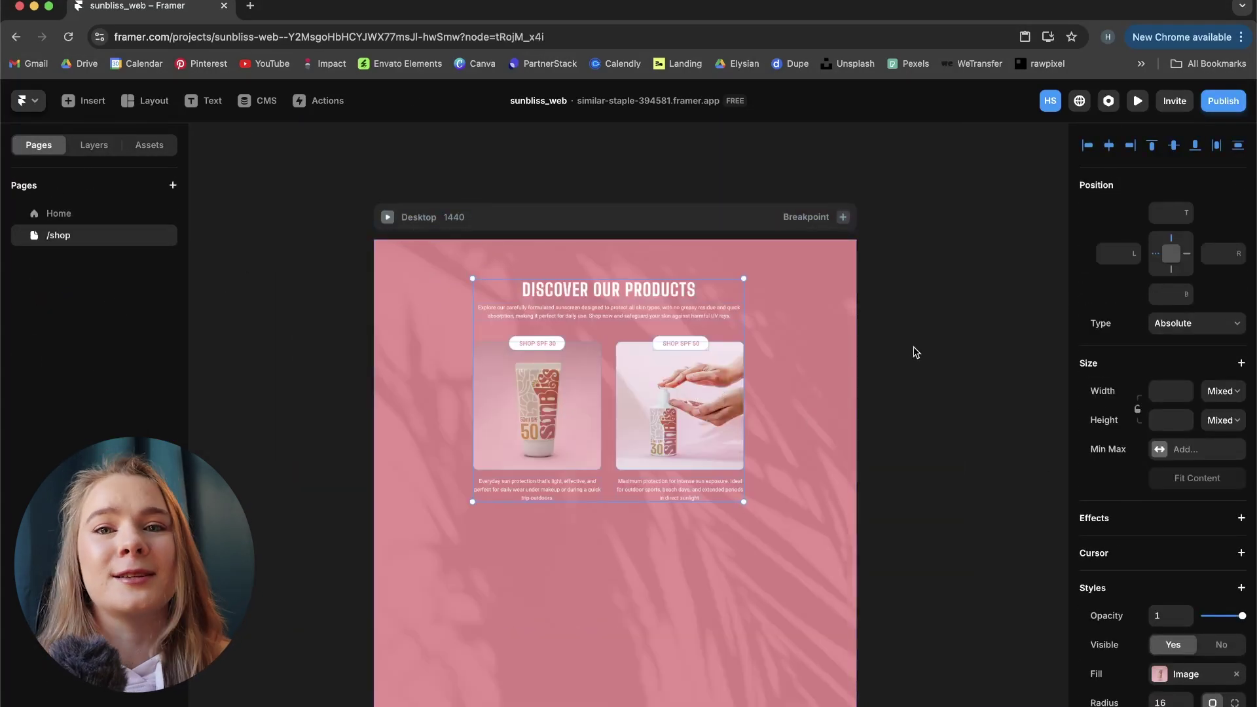
right_click(655, 402)
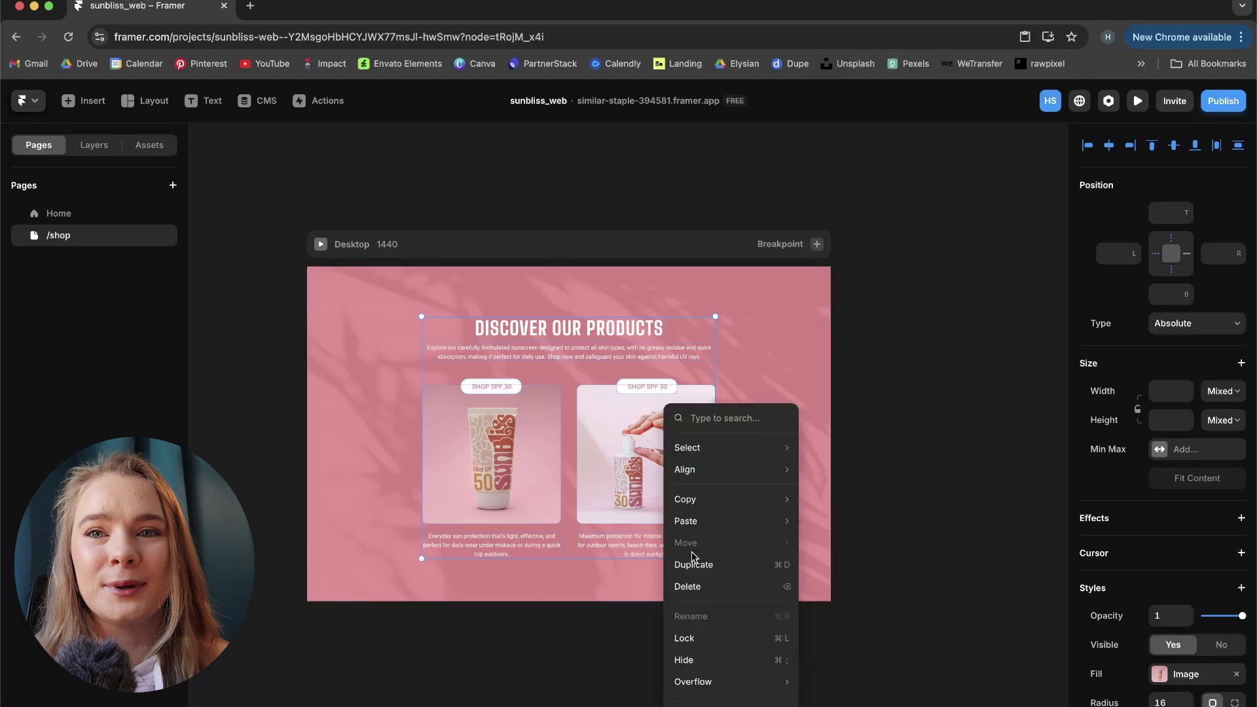
left_click_drag(594, 441, 599, 437)
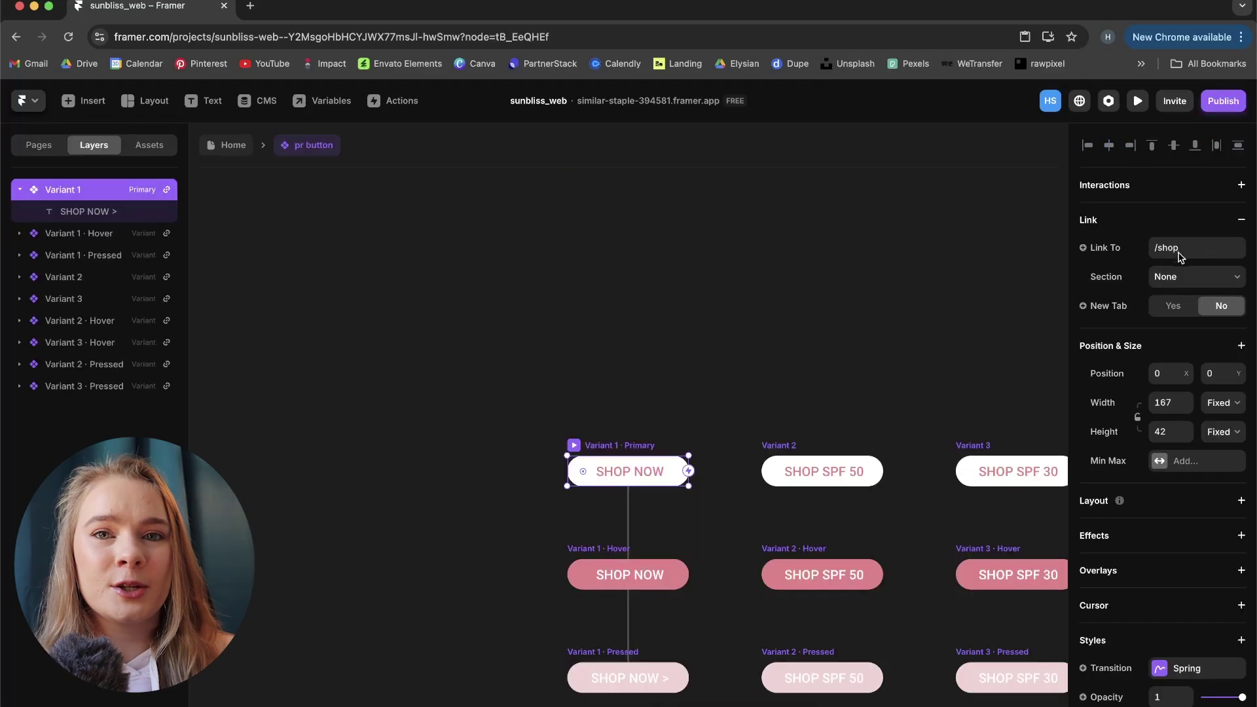
Make the SHOP NOW button link to /shop.
left_click(1182, 252)
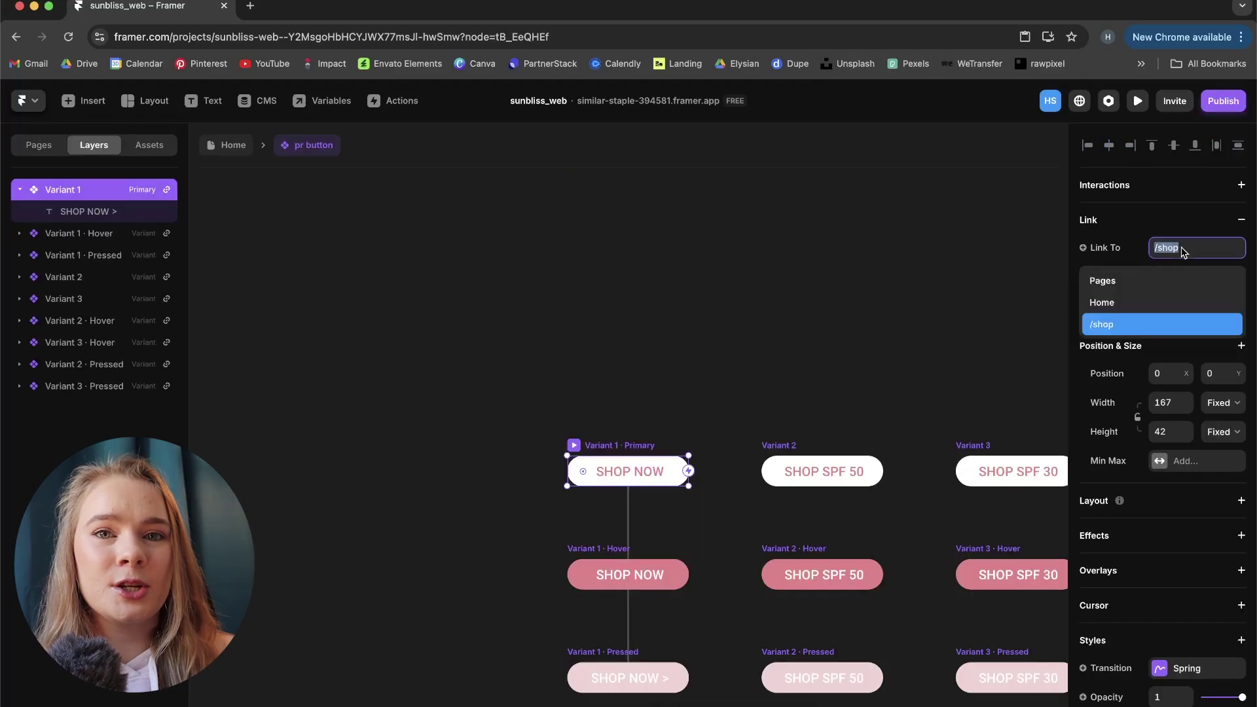
left_click(1151, 322)
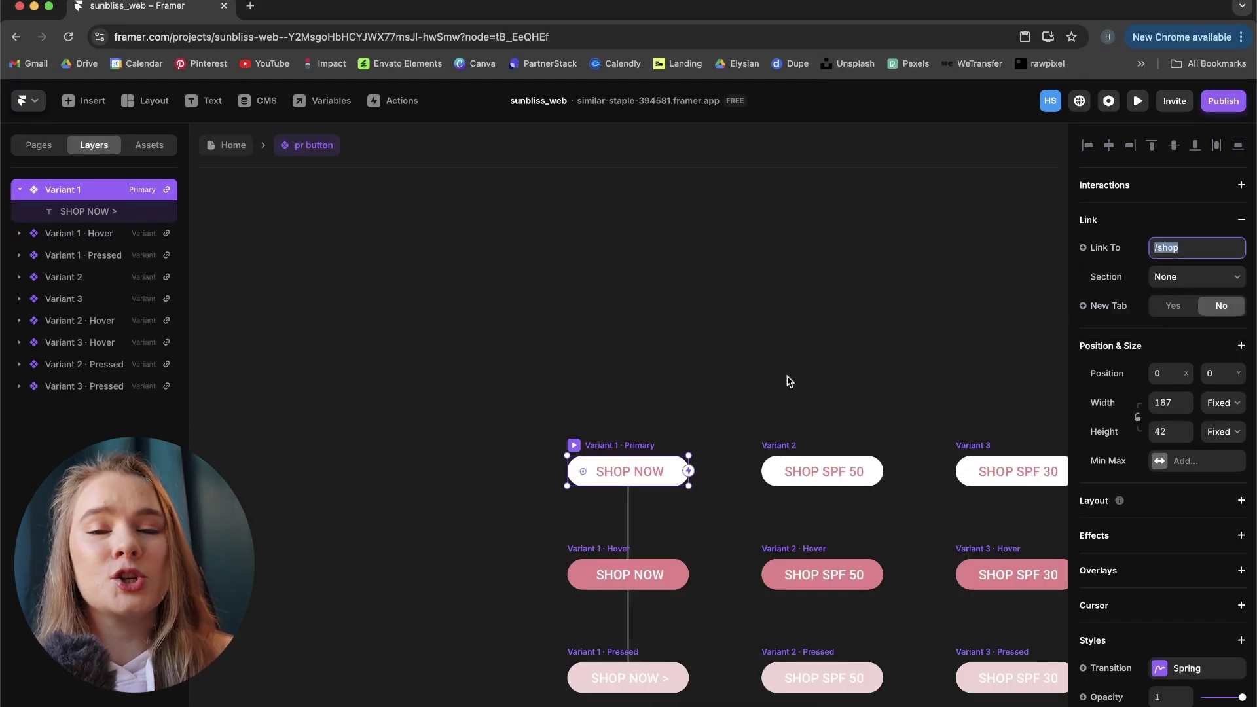
key("Escape")
key("Escape")
Preview the Home page as a live site and scroll through it.
left_click(1138, 100)
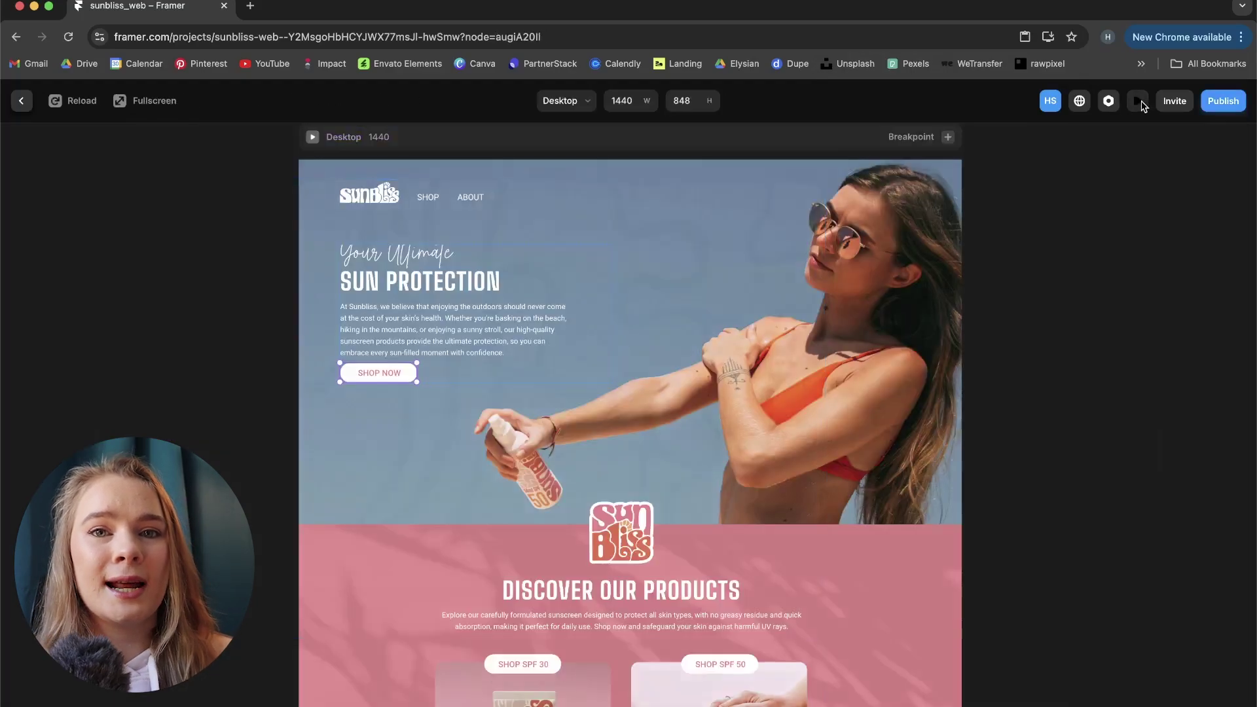
scroll(250, 466, "down", 5)
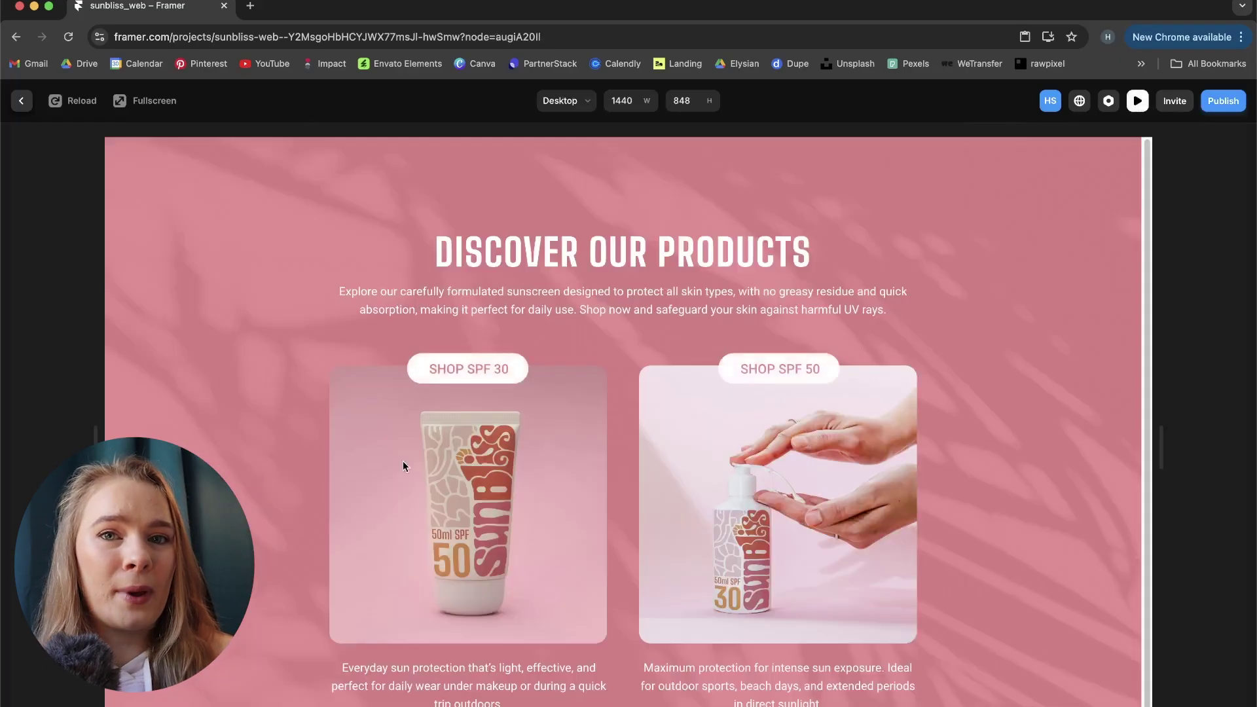
scroll(886, 440, "down", 1)
scroll(768, 330, "up", 1)
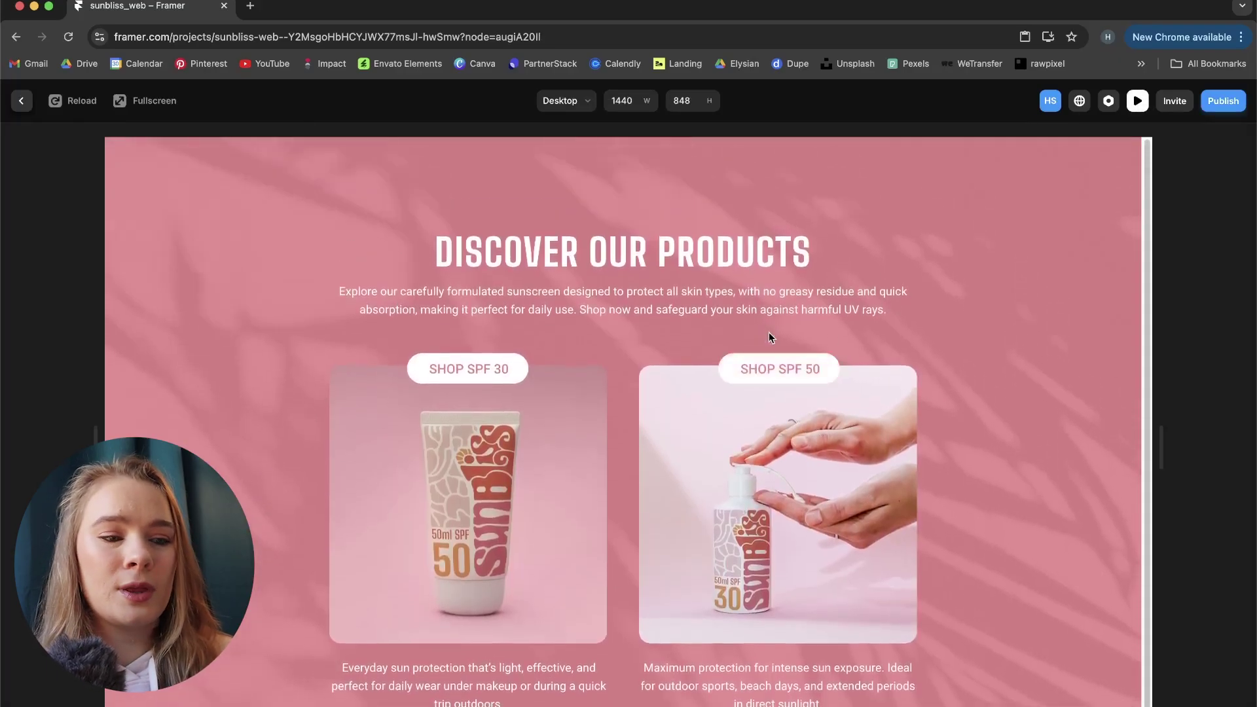
key("Escape")
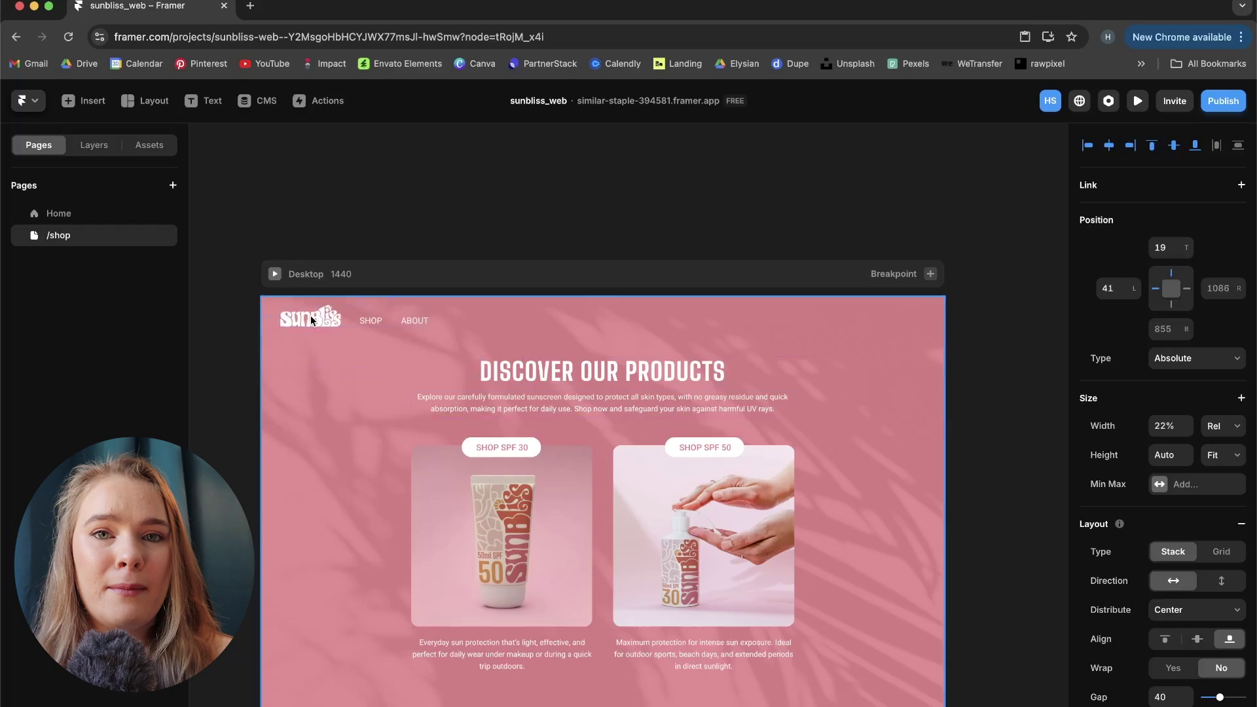
Nudge the /shop page's nav group into place and link ABOUT to the Home page.
left_click_drag(309, 320, 276, 330)
scroll(340, 355, "up", 3)
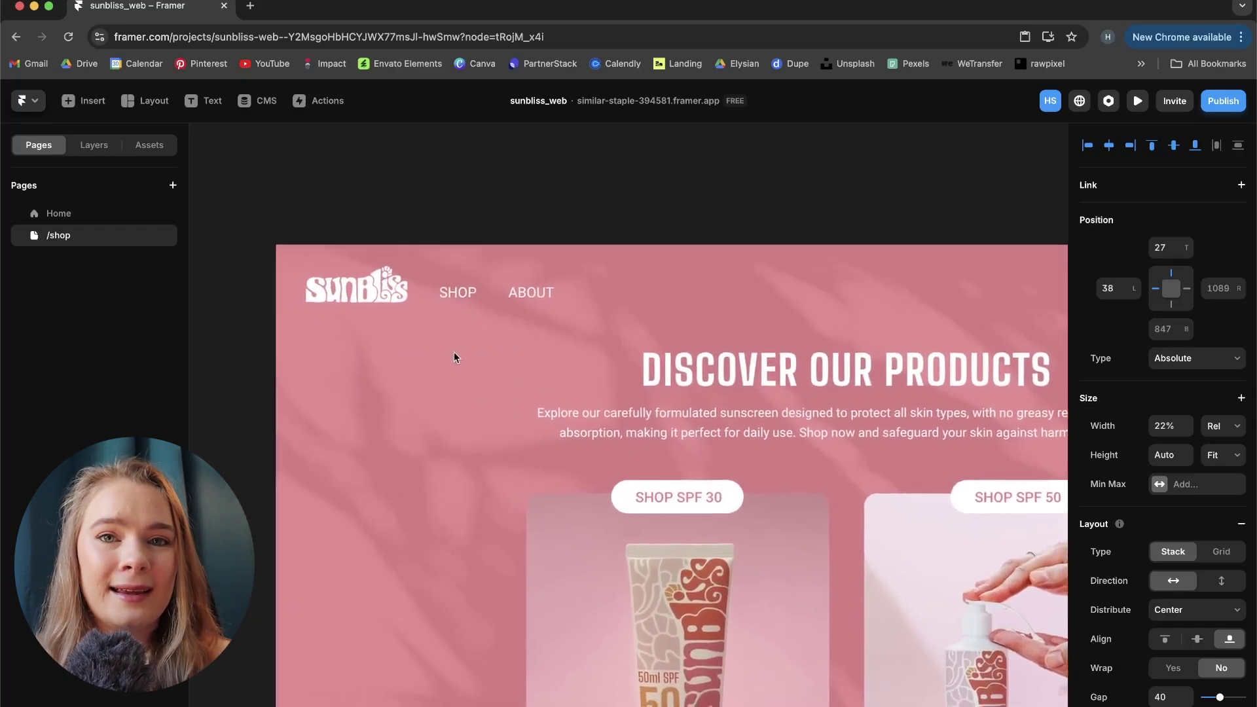
scroll(454, 357, "left", 3)
scroll(454, 356, "up", 1)
left_click_drag(458, 306, 469, 311)
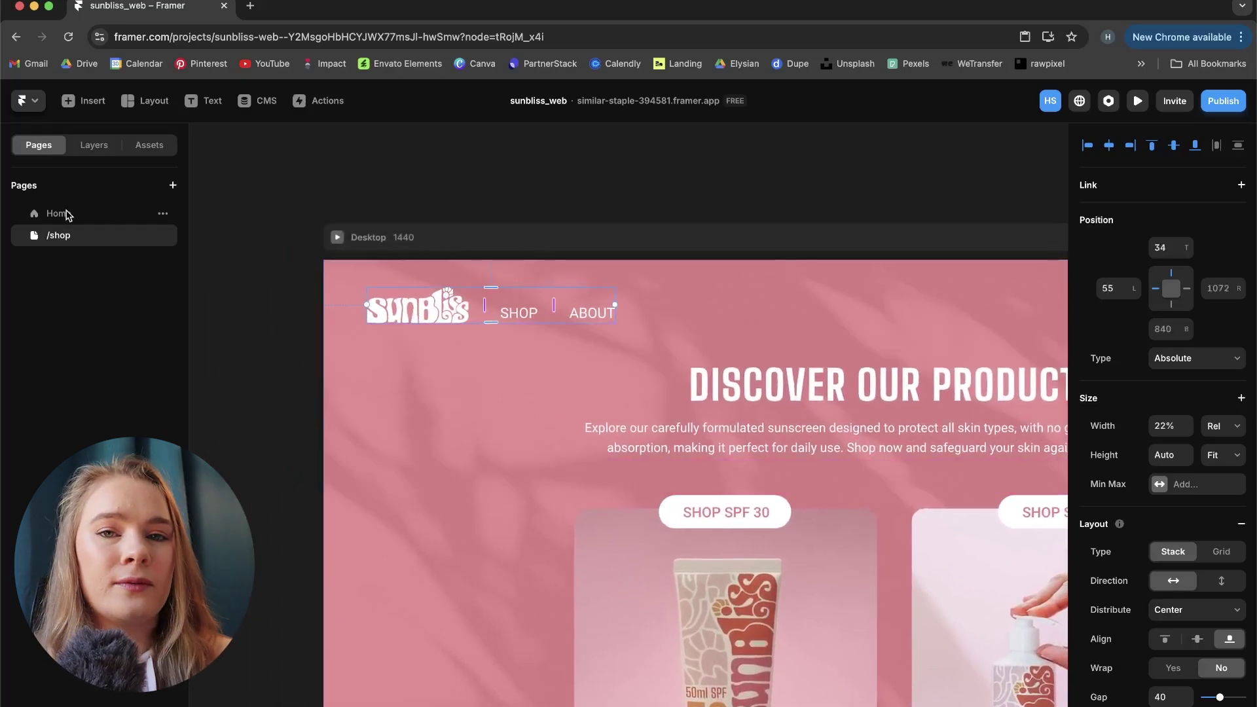
left_click_drag(68, 215, 591, 313)
left_click(1197, 299)
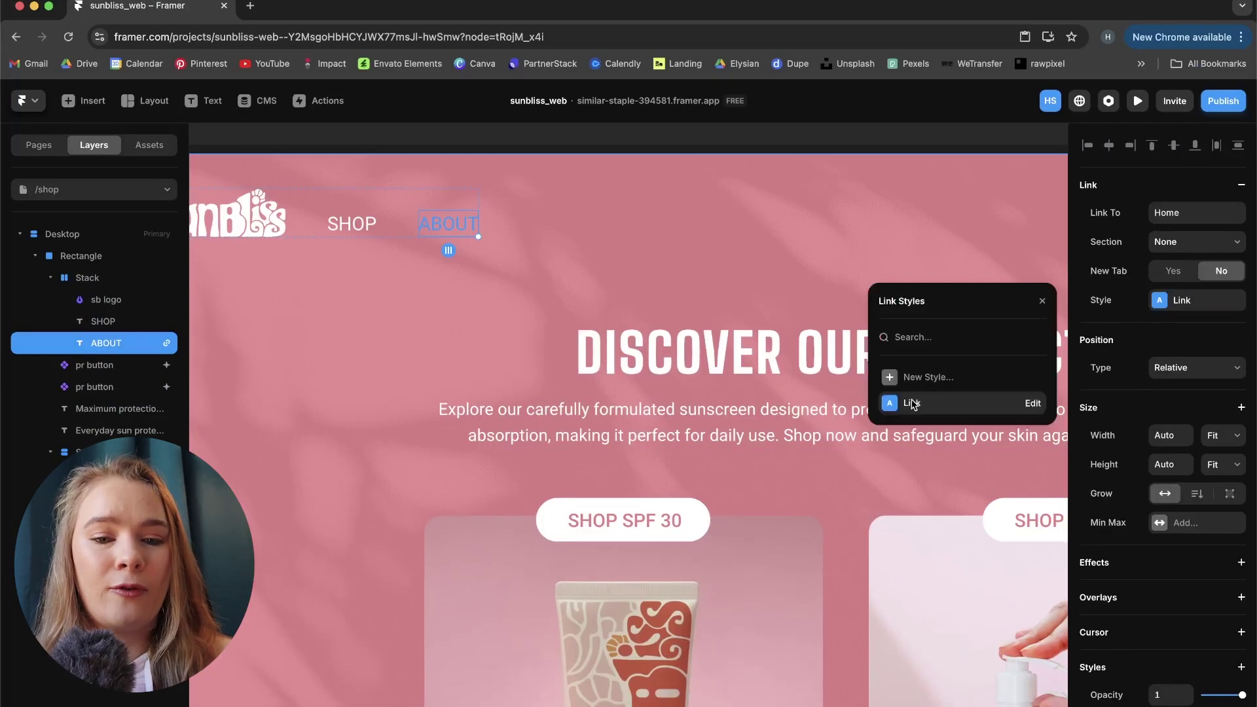
Change the link style's default colour from #0099FF to #FFFFFF, adjust the hover colour, and preview.
left_click(1033, 404)
left_click(976, 362)
type("FFFFFF")
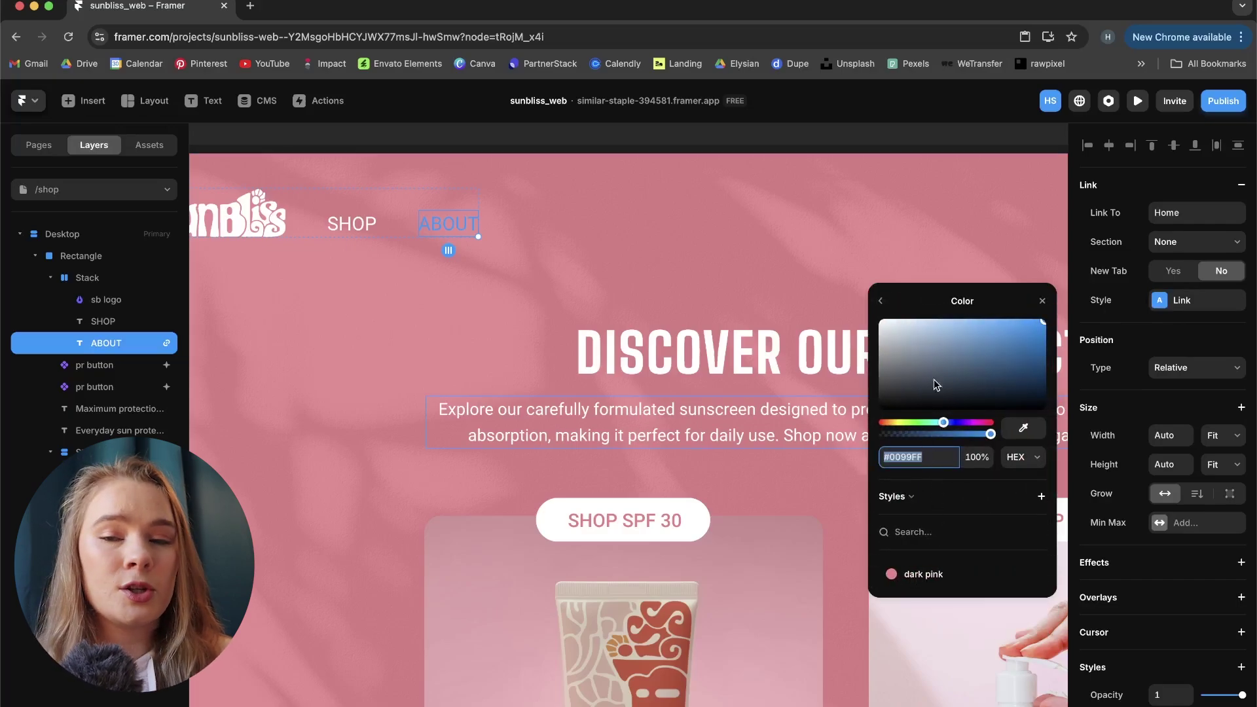
key("Return")
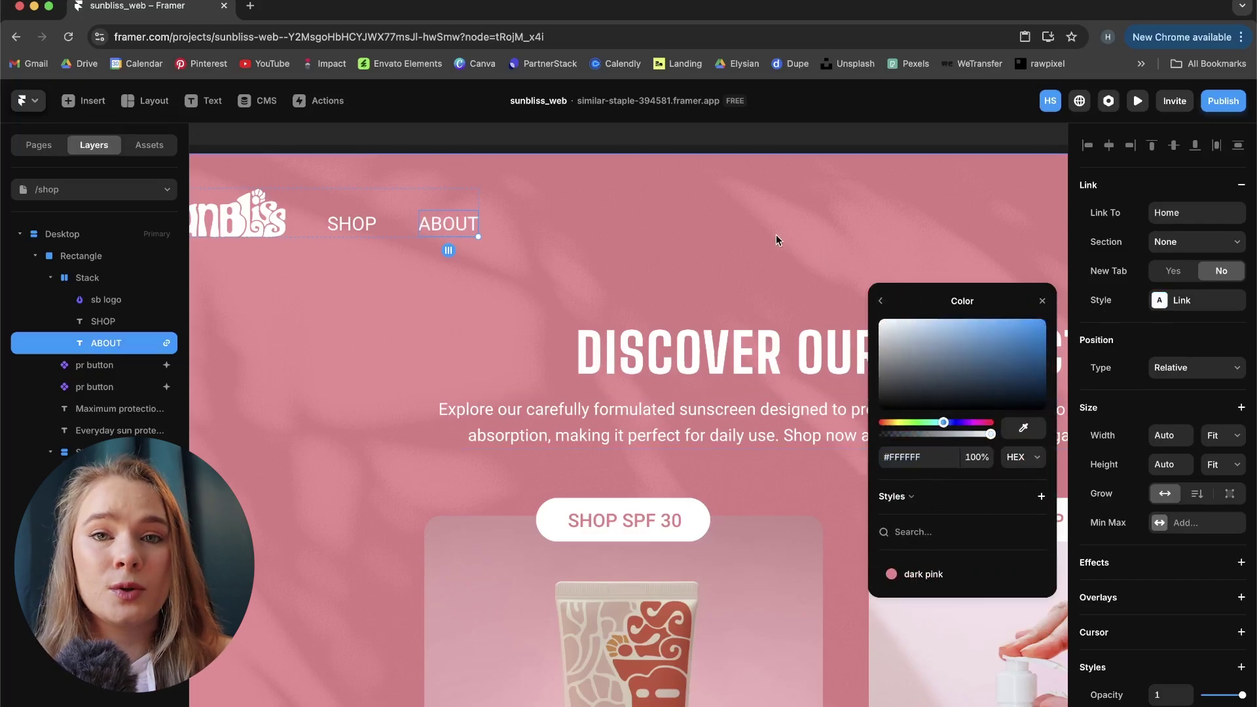
left_click(881, 301)
left_click(988, 487)
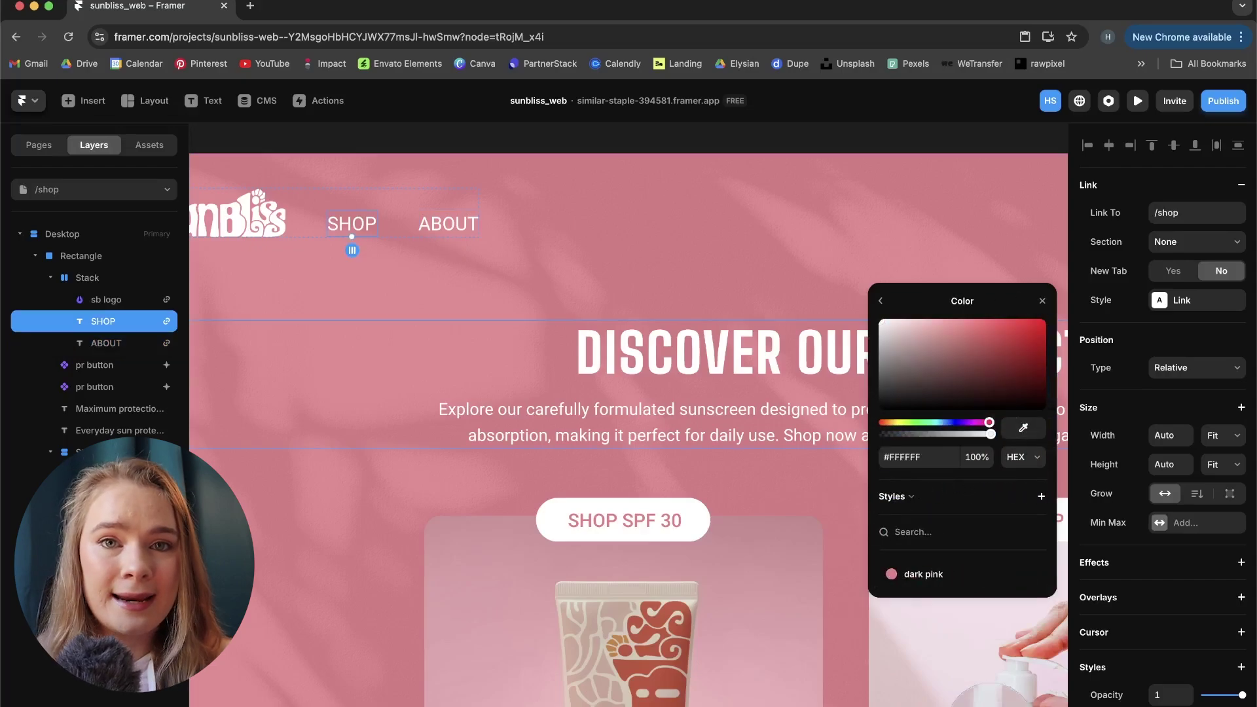
left_click(901, 334)
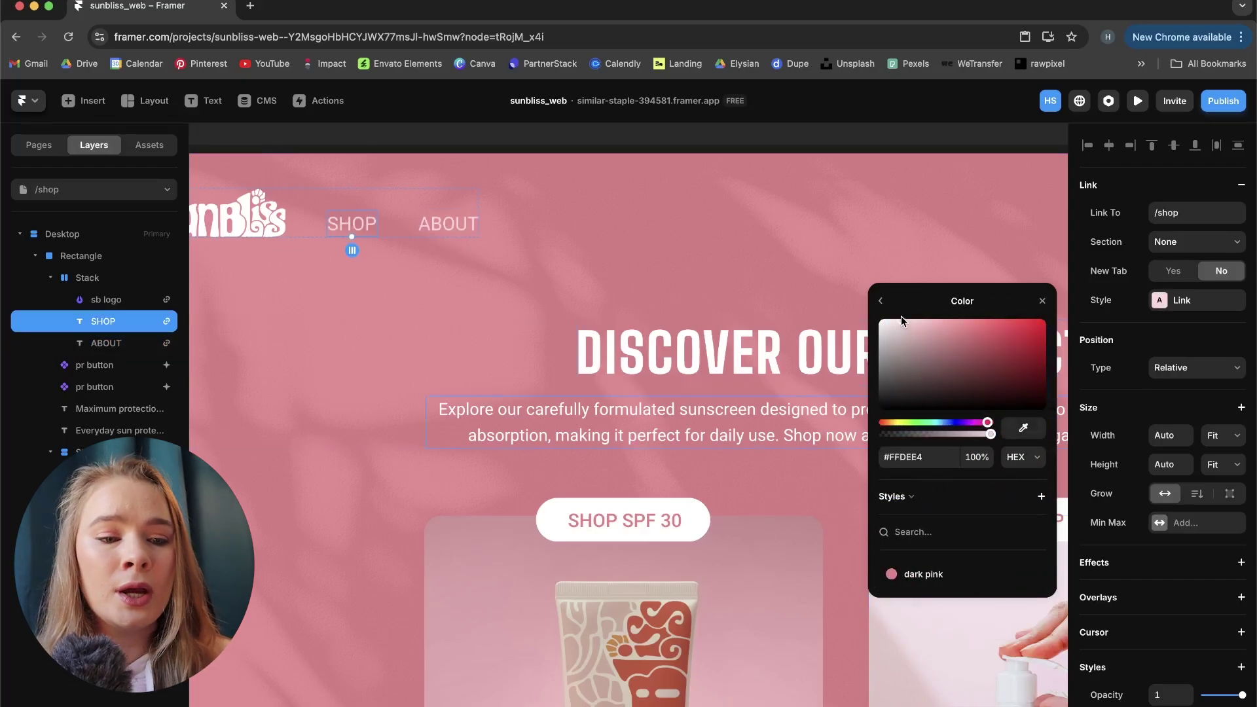
left_click(880, 301)
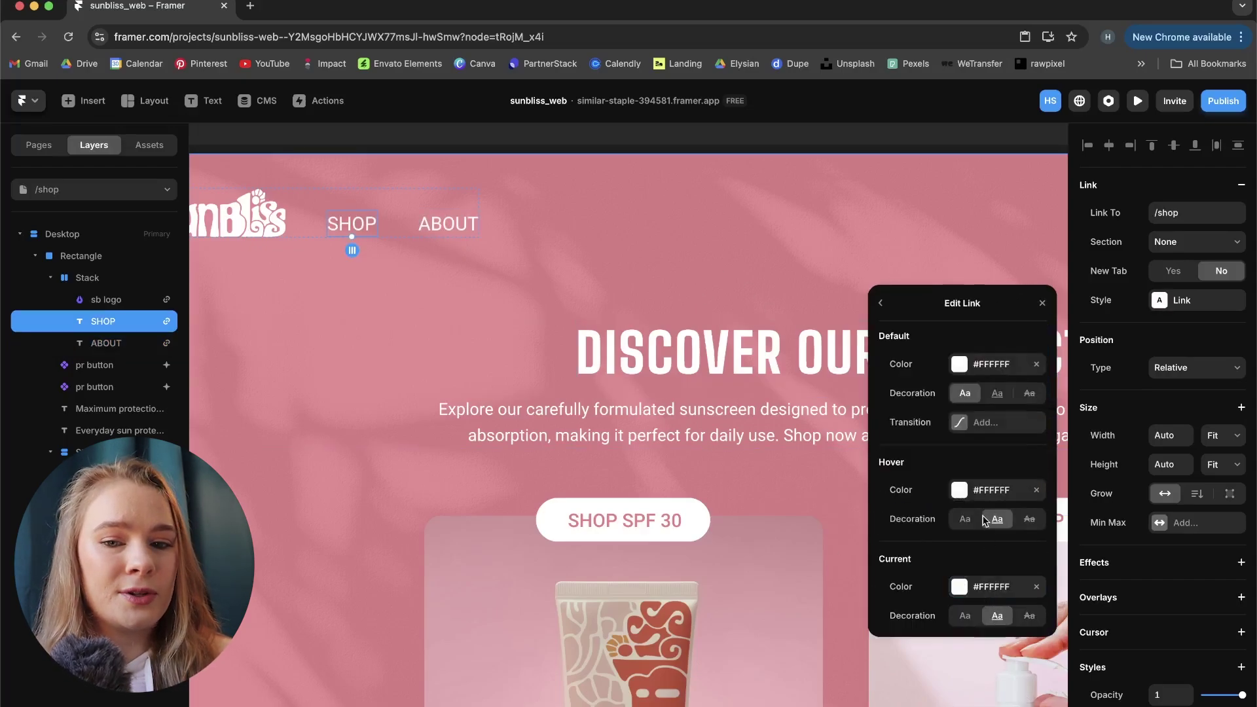
left_click(961, 490)
key("super+p")
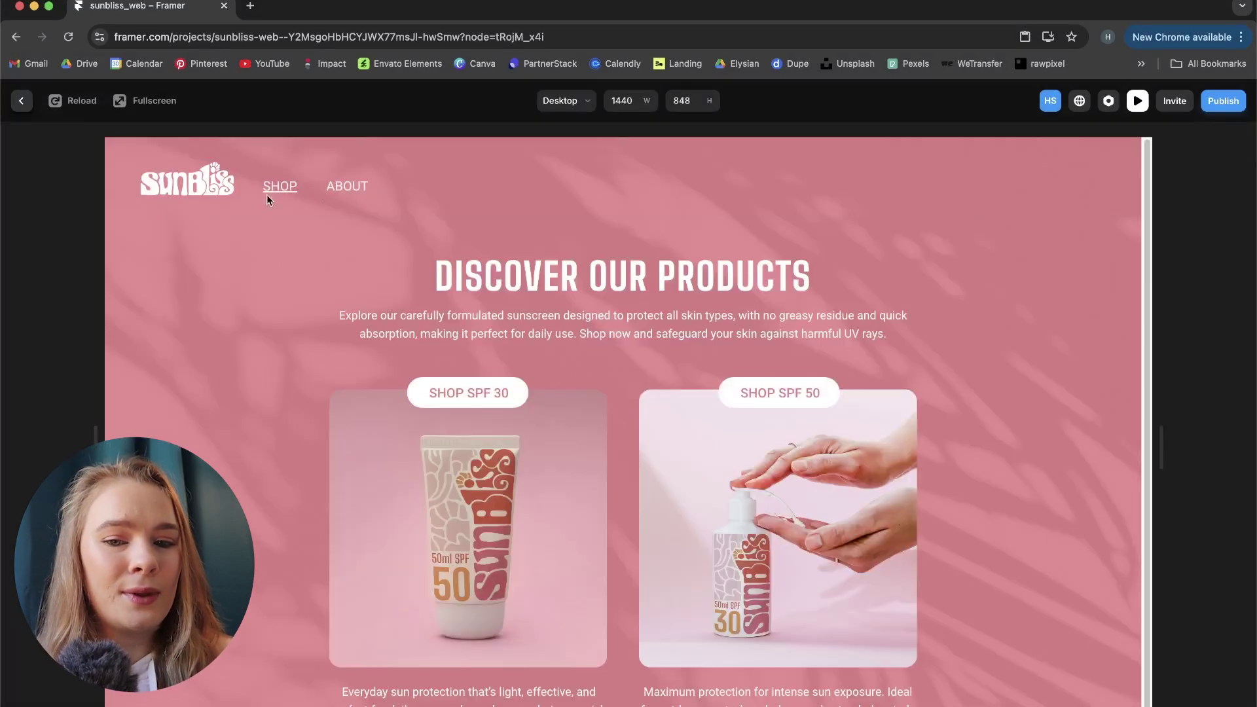
Link Home's ABOUT item to the Home page's #why-it-matters section.
key("Escape")
left_click(1240, 186)
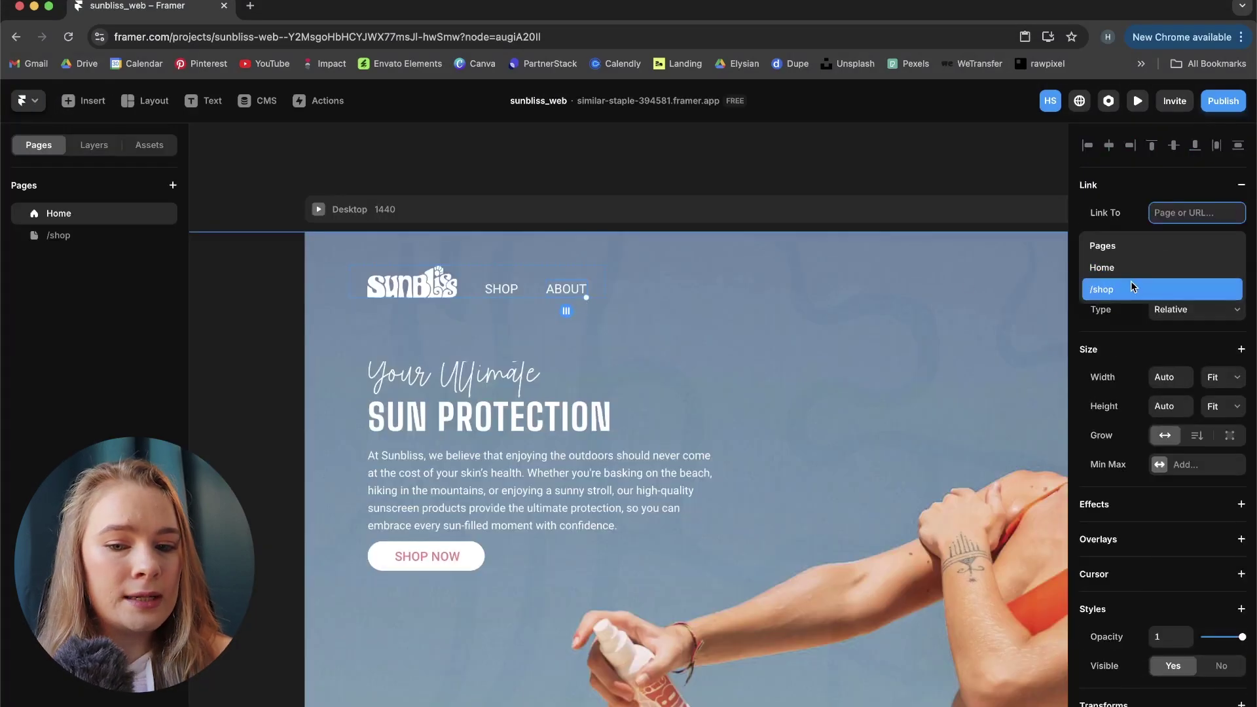
left_click(1133, 270)
left_click(1202, 239)
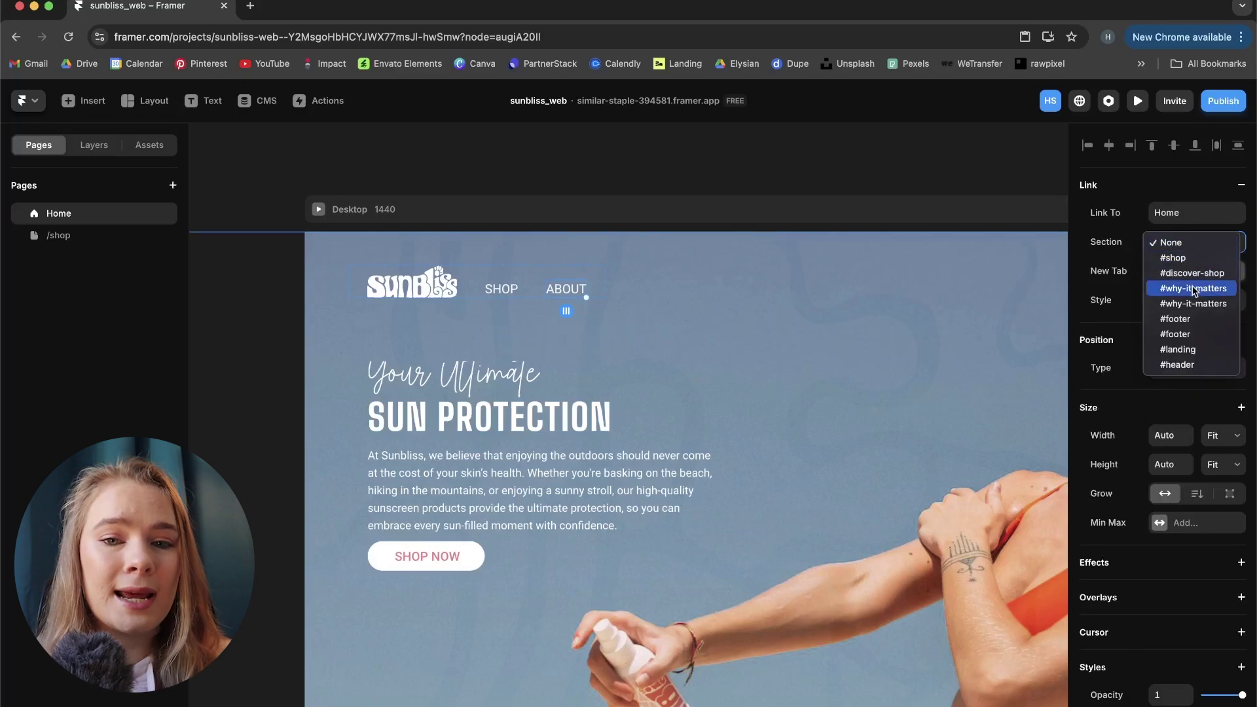
left_click(1195, 285)
left_click(1176, 329)
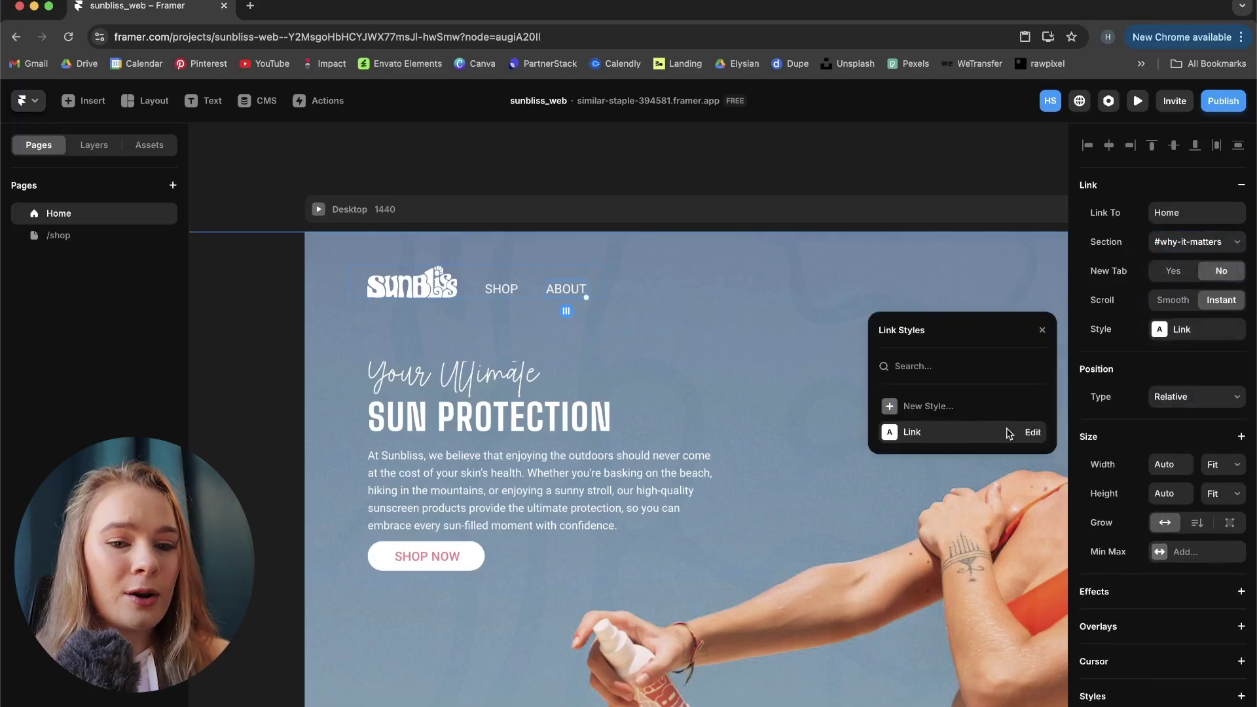
left_click(1029, 430)
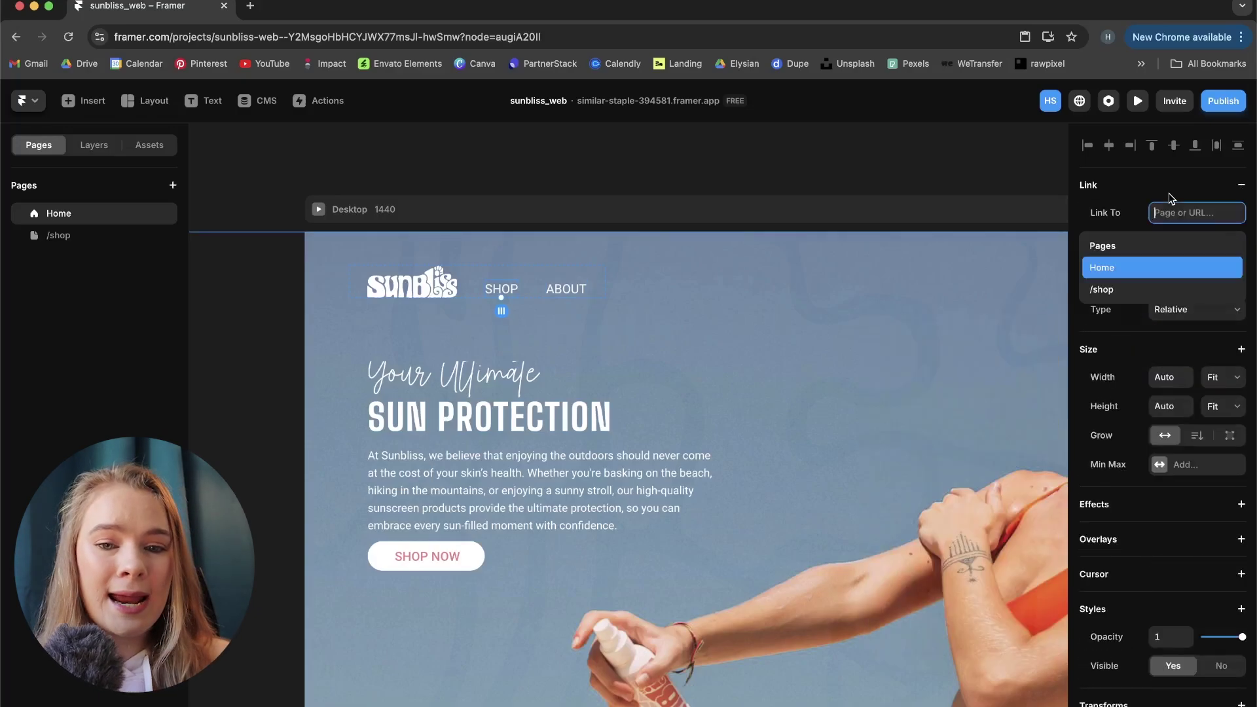
Link the logo to Home's #landing section and check in preview that ABOUT scrolls correctly.
left_click(1102, 267)
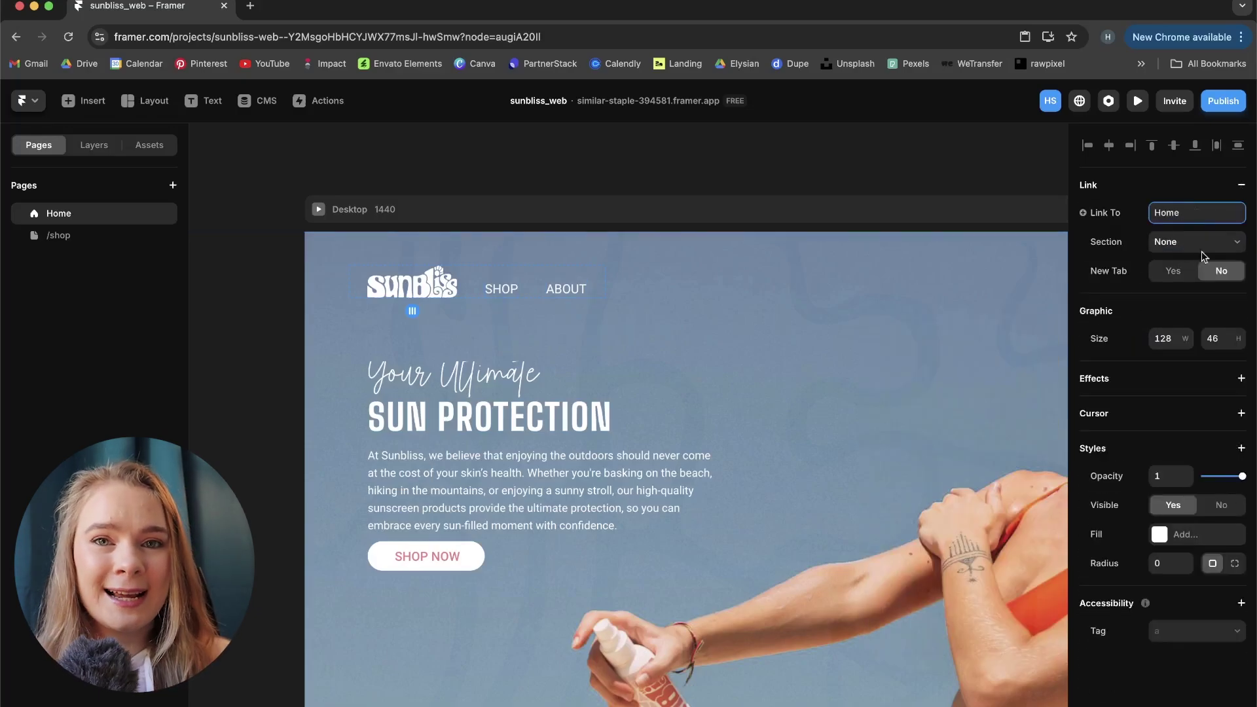
left_click(1195, 242)
left_click(1178, 349)
left_click(928, 285)
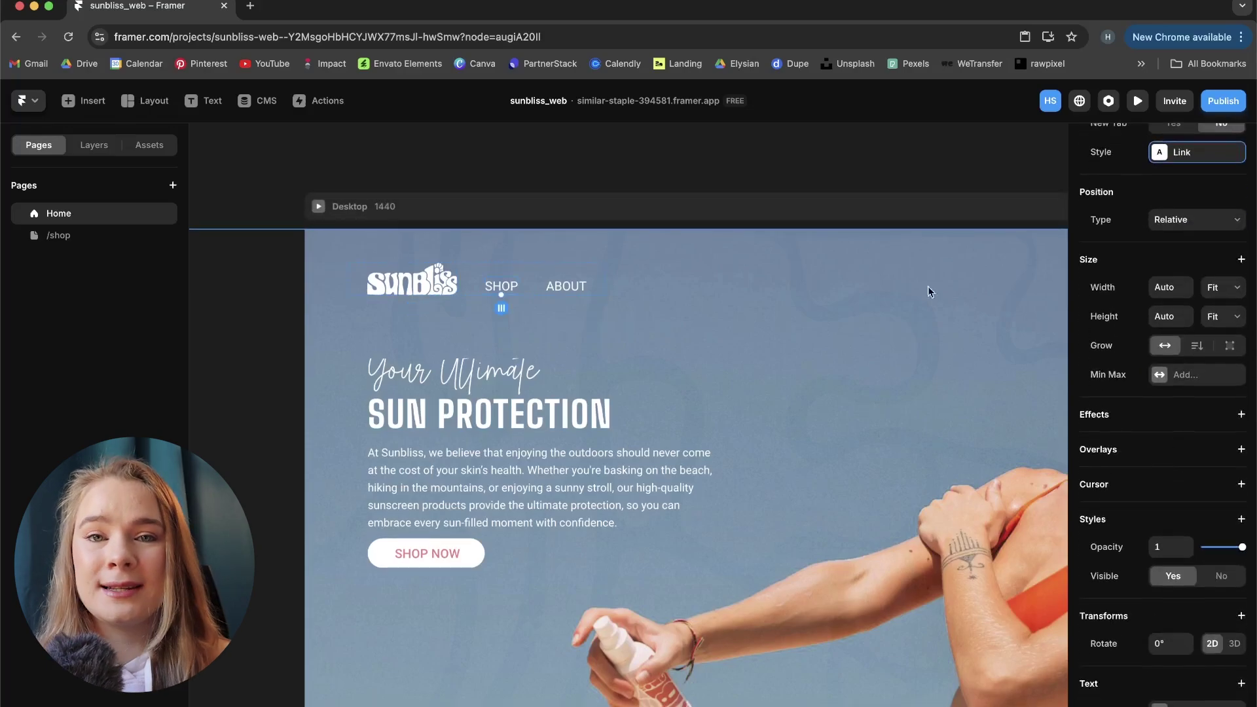
scroll(792, 196, "down", 2)
left_click(1138, 101)
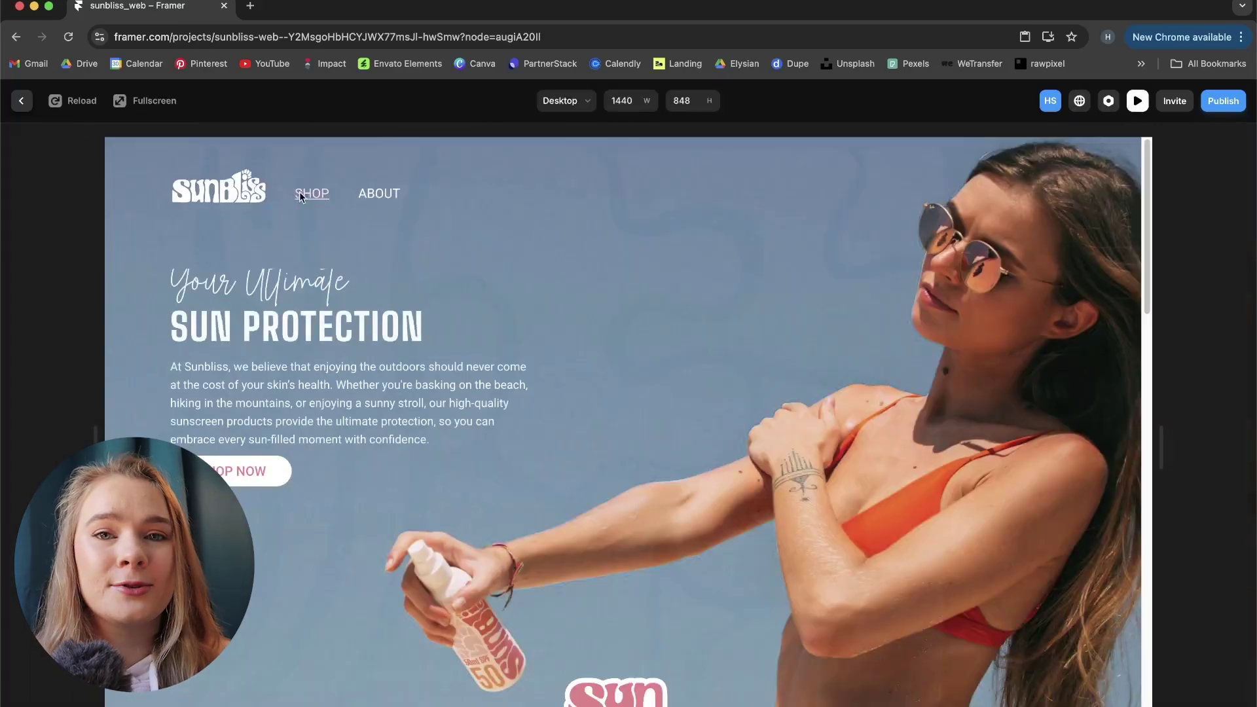
left_click(377, 196)
key("Escape")
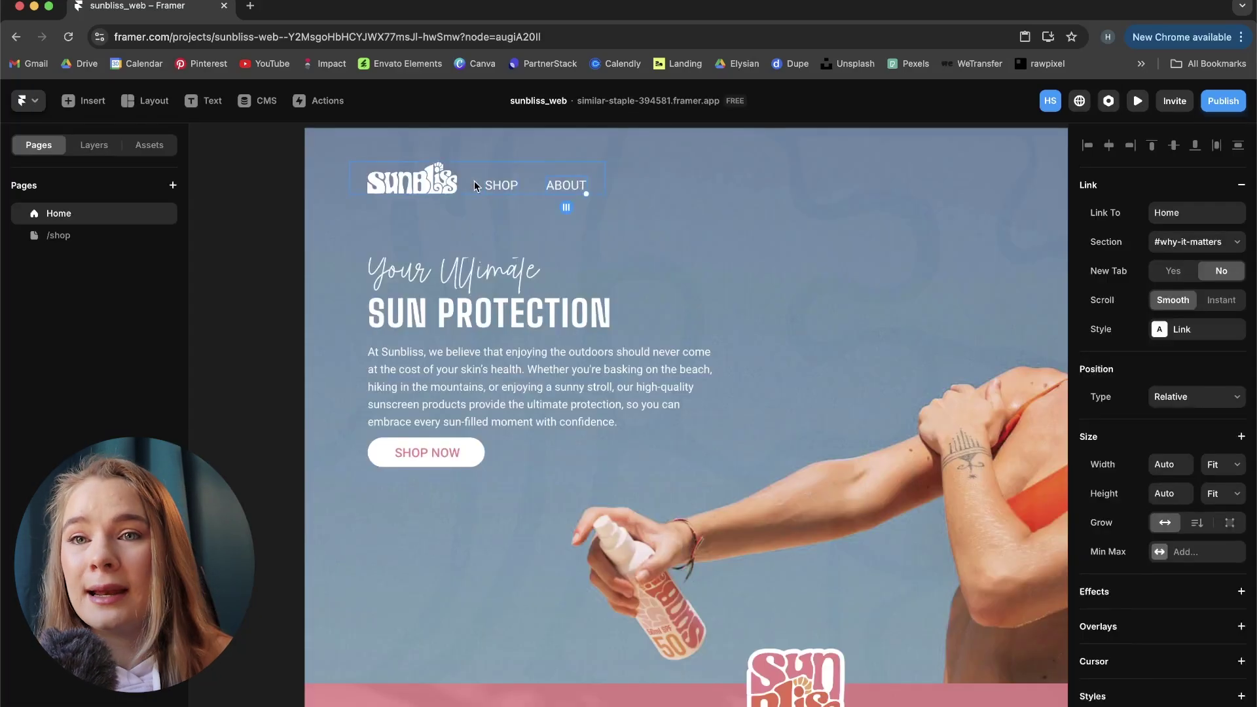
Point the SHOP link at the /shop page's #discover-shop section.
left_click(1197, 241)
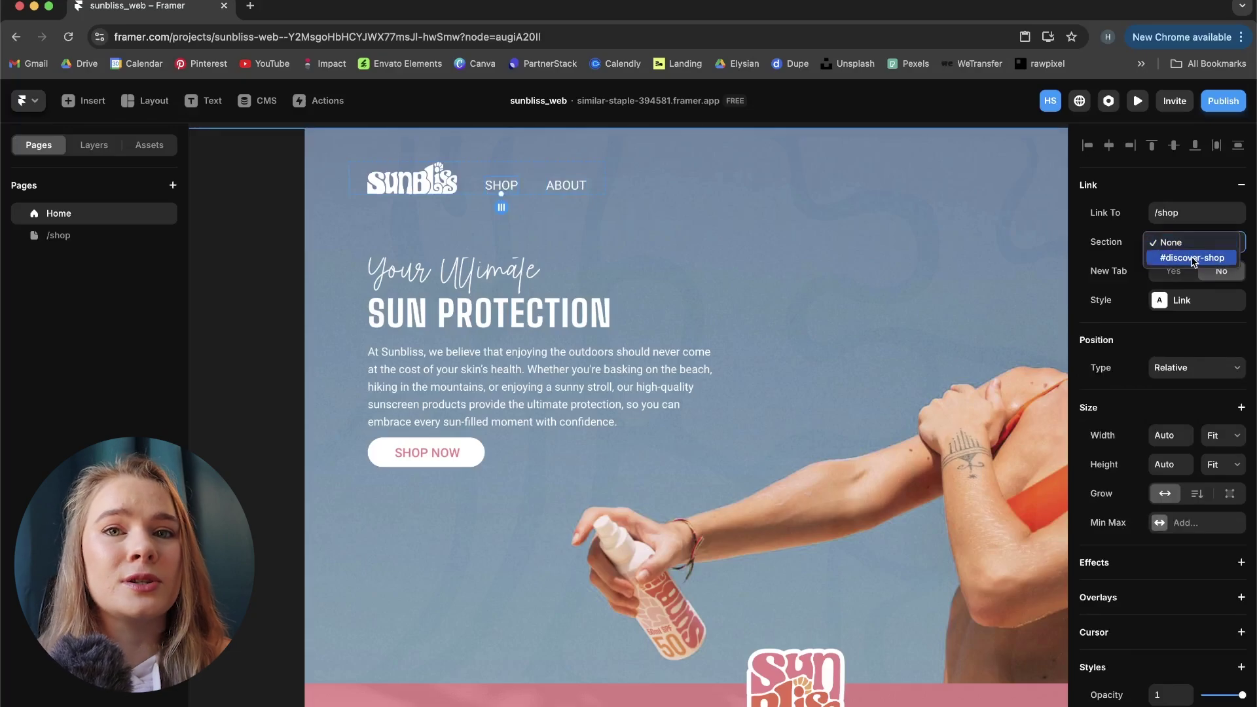
left_click(1185, 258)
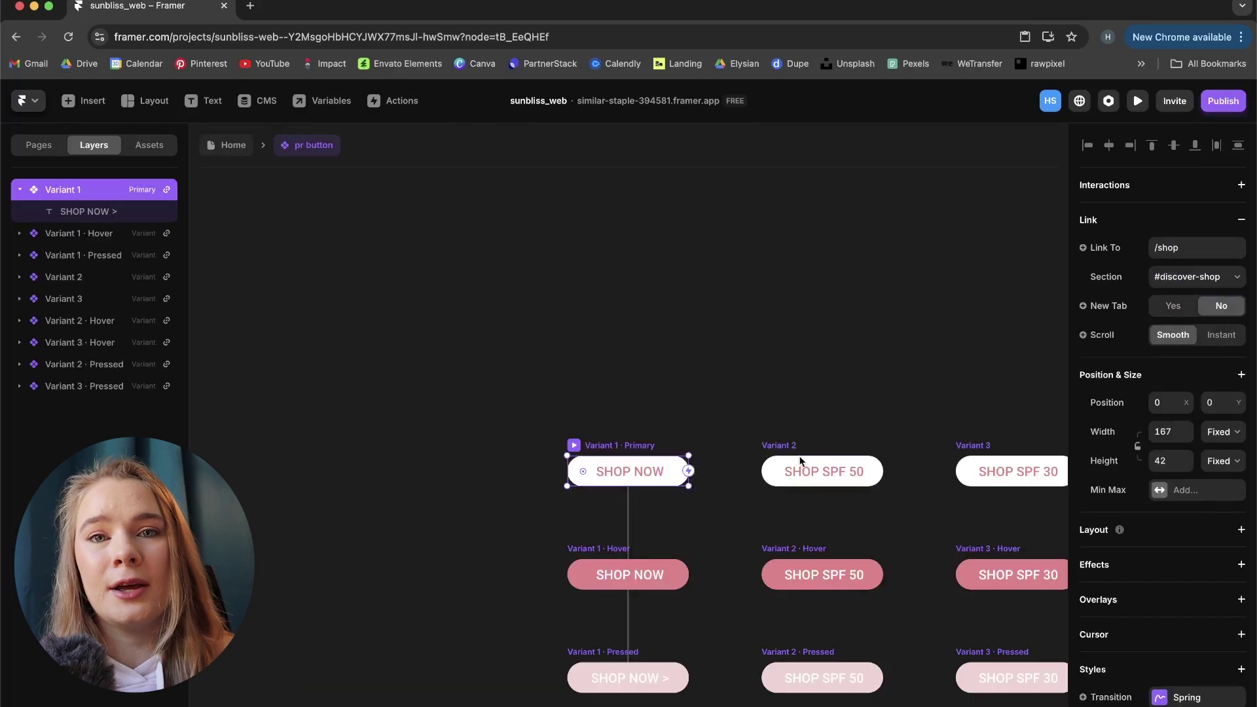
left_click(823, 472)
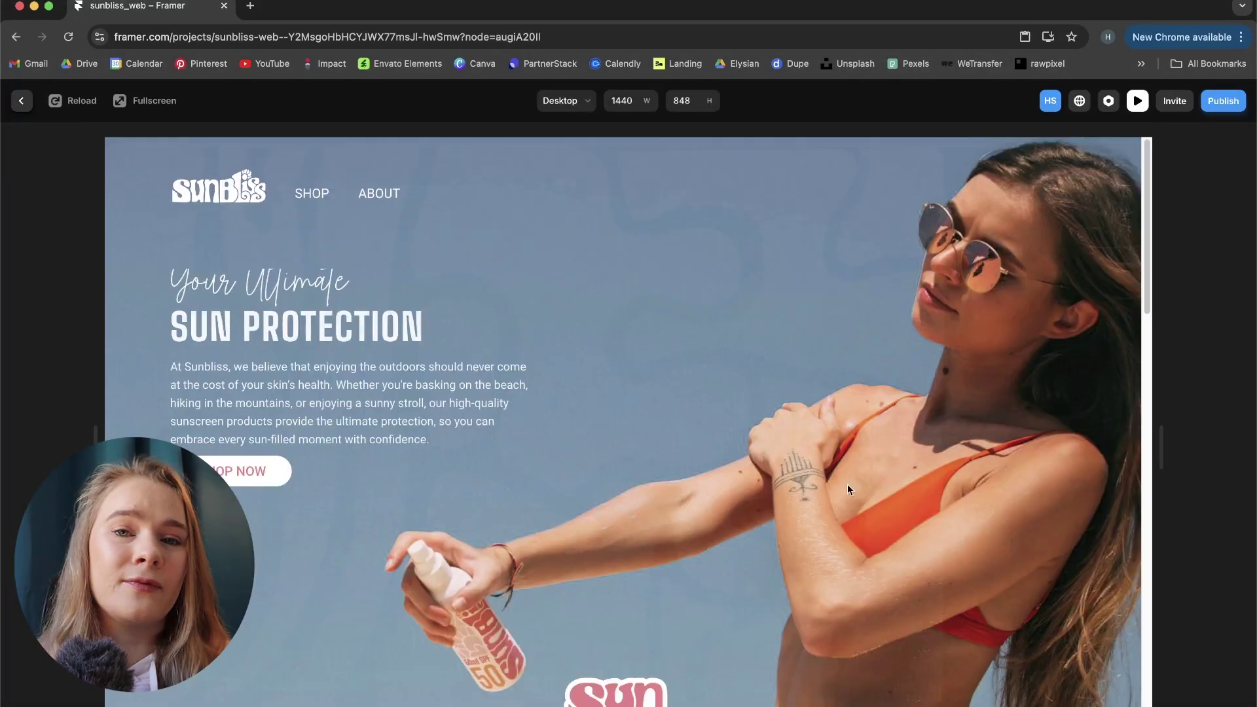
Confirm SHOP NOW jumps to the products, then lower the pink Discover section's top edge (T 3→6).
left_click(233, 475)
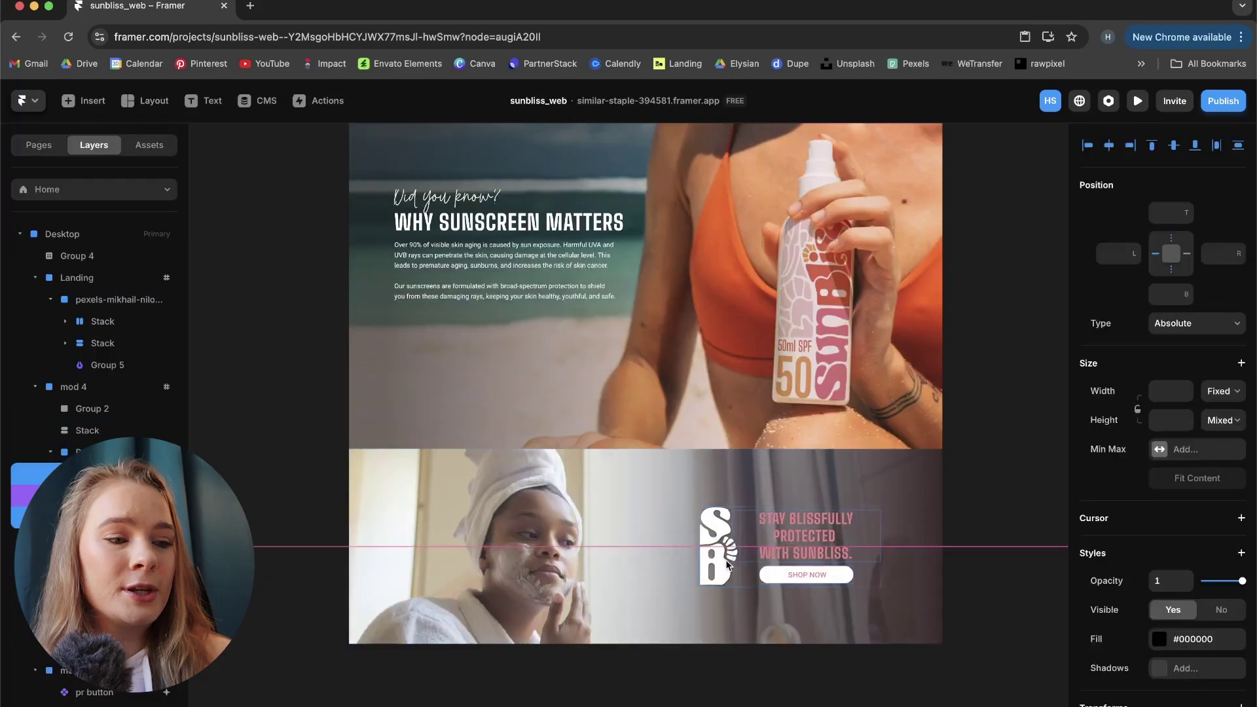
left_click(1032, 497)
scroll(1013, 485, "up", 10)
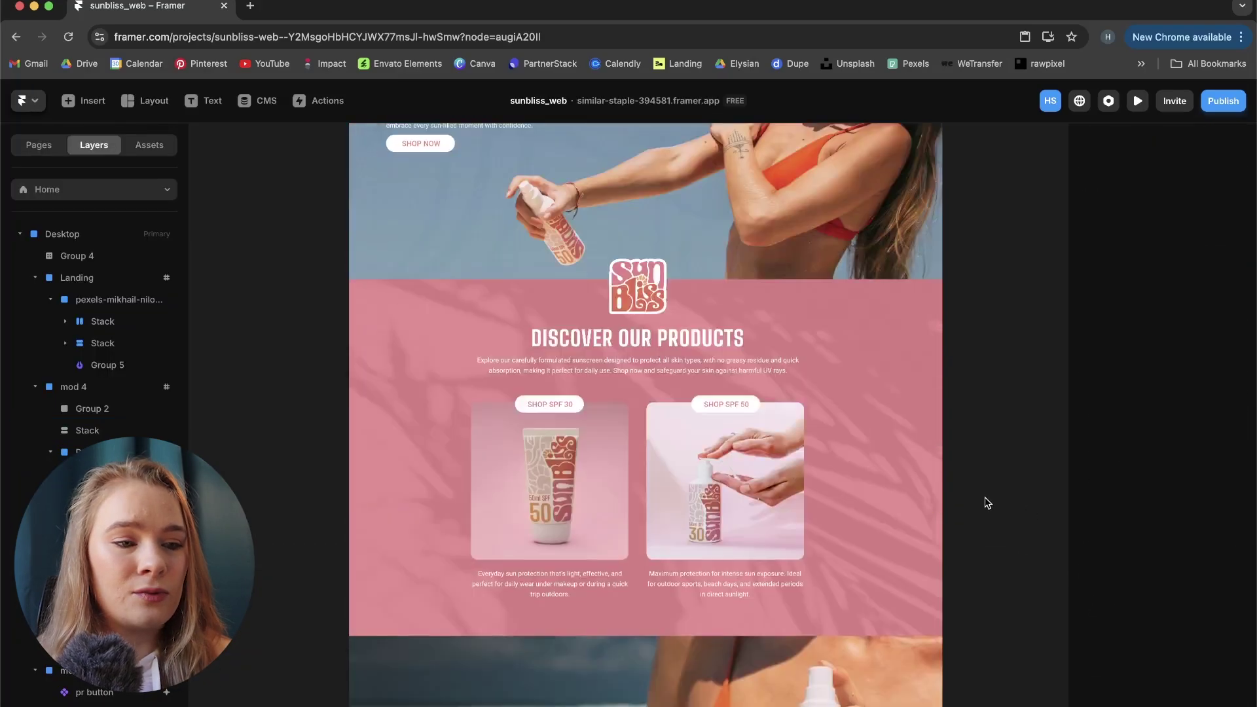
left_click(926, 373)
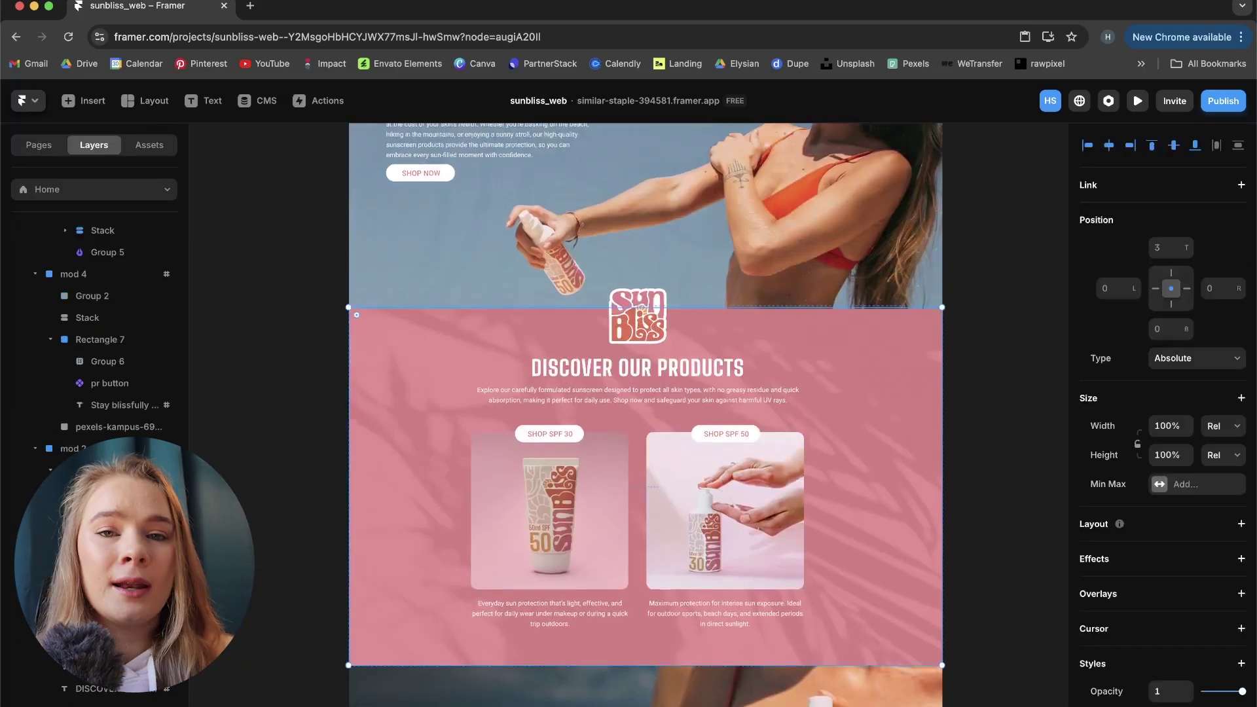
left_click(283, 501)
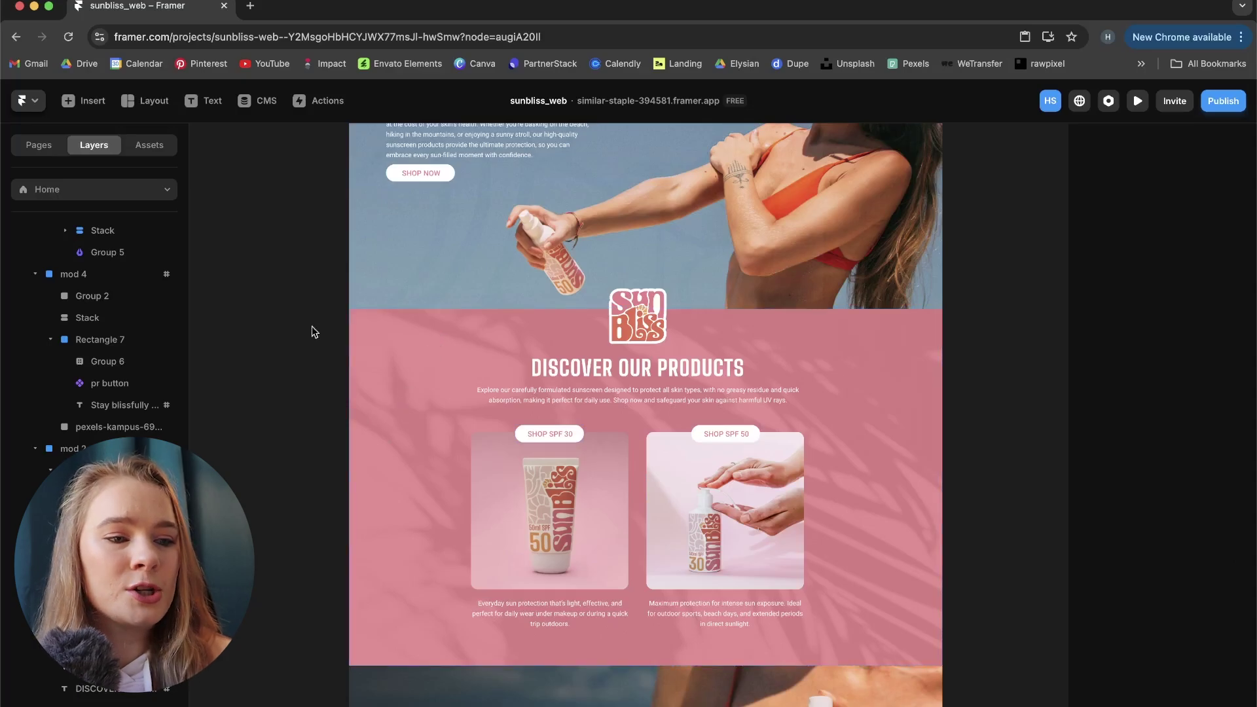
left_click(378, 323)
scroll(466, 320, "up", 5)
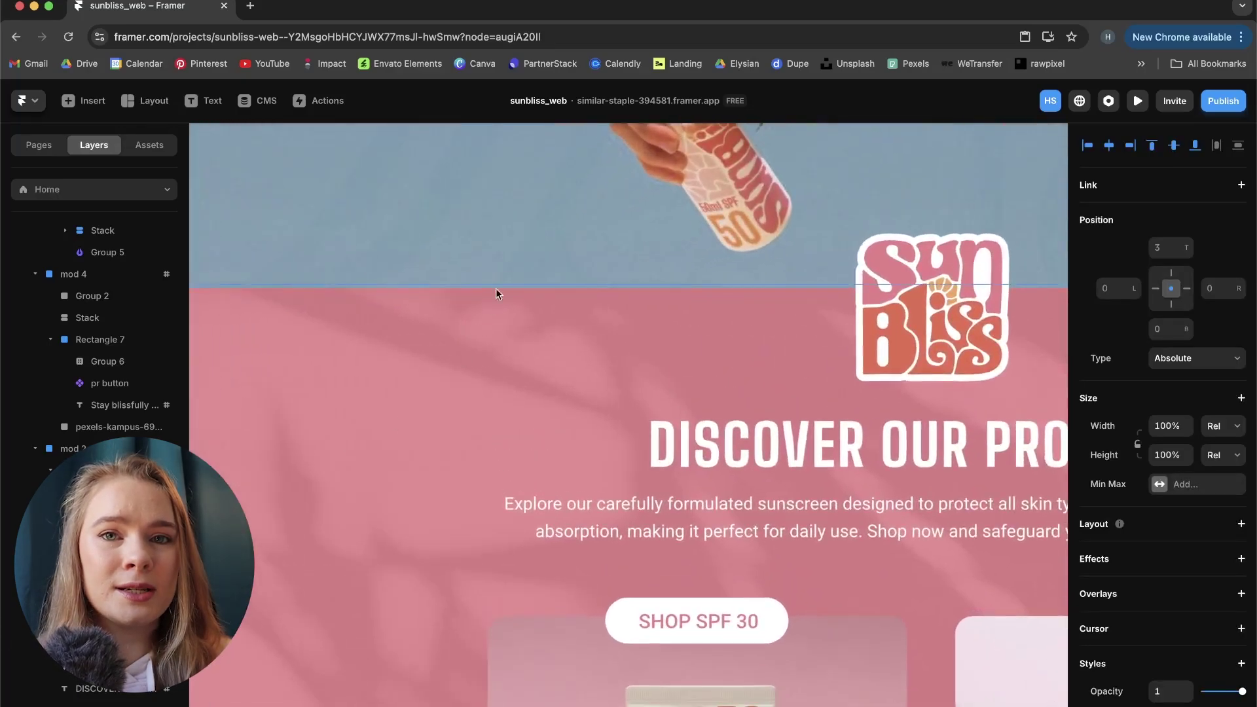
left_click_drag(508, 283, 505, 288)
Select layers in the mod 4 section down to the Why Sunscreen Matters photo.
scroll(663, 268, "down", 5)
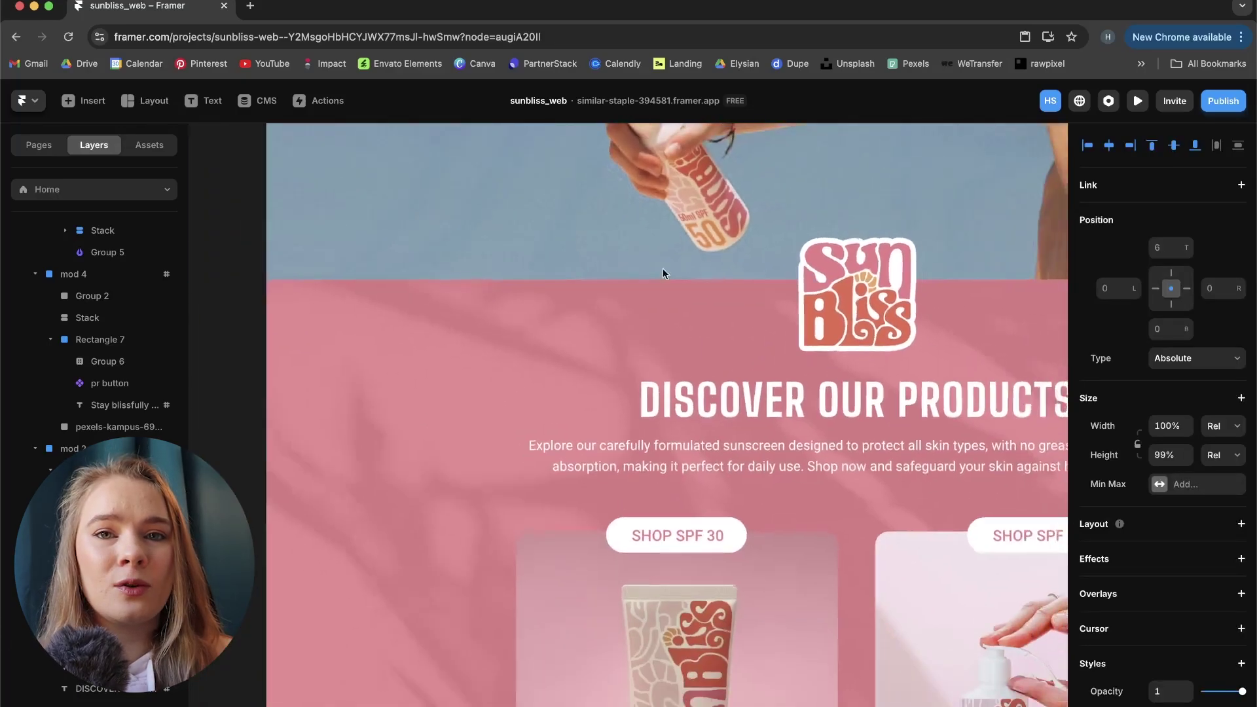
left_click(337, 252)
scroll(710, 503, "down", 2)
scroll(709, 503, "down", 5)
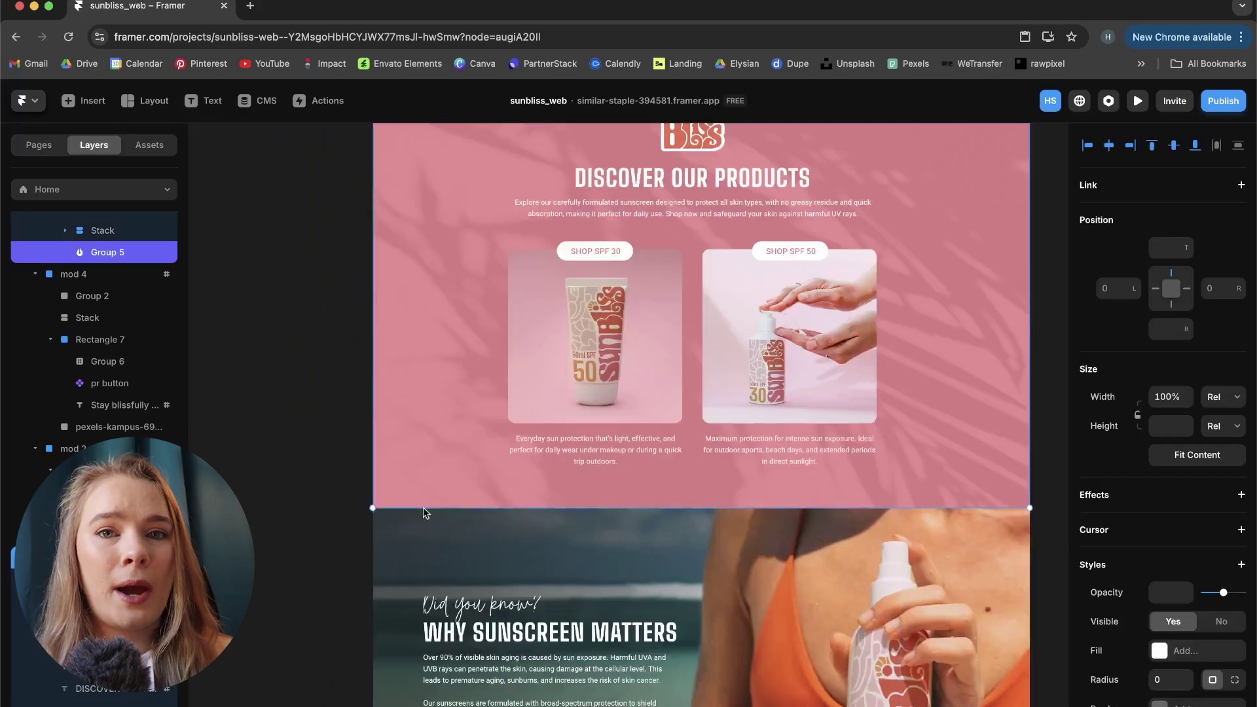
left_click(698, 516)
scroll(655, 491, "down", 5)
left_click(528, 532)
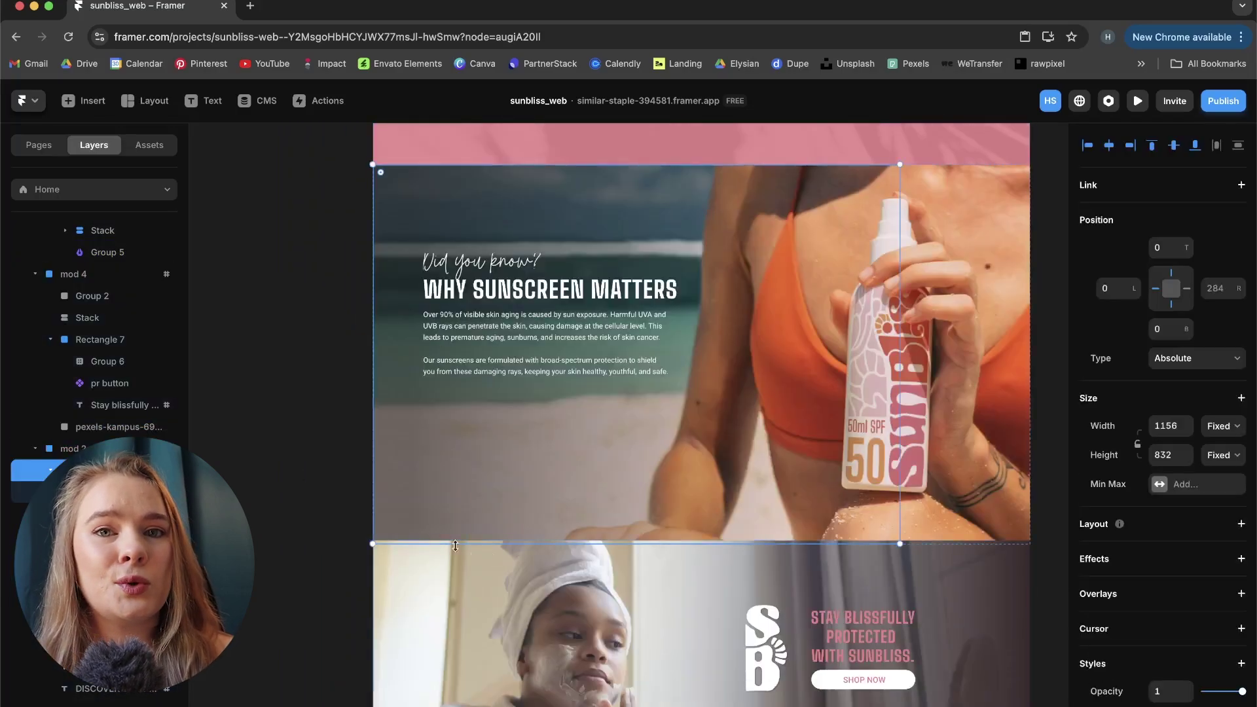
key("Escape")
left_click(526, 537)
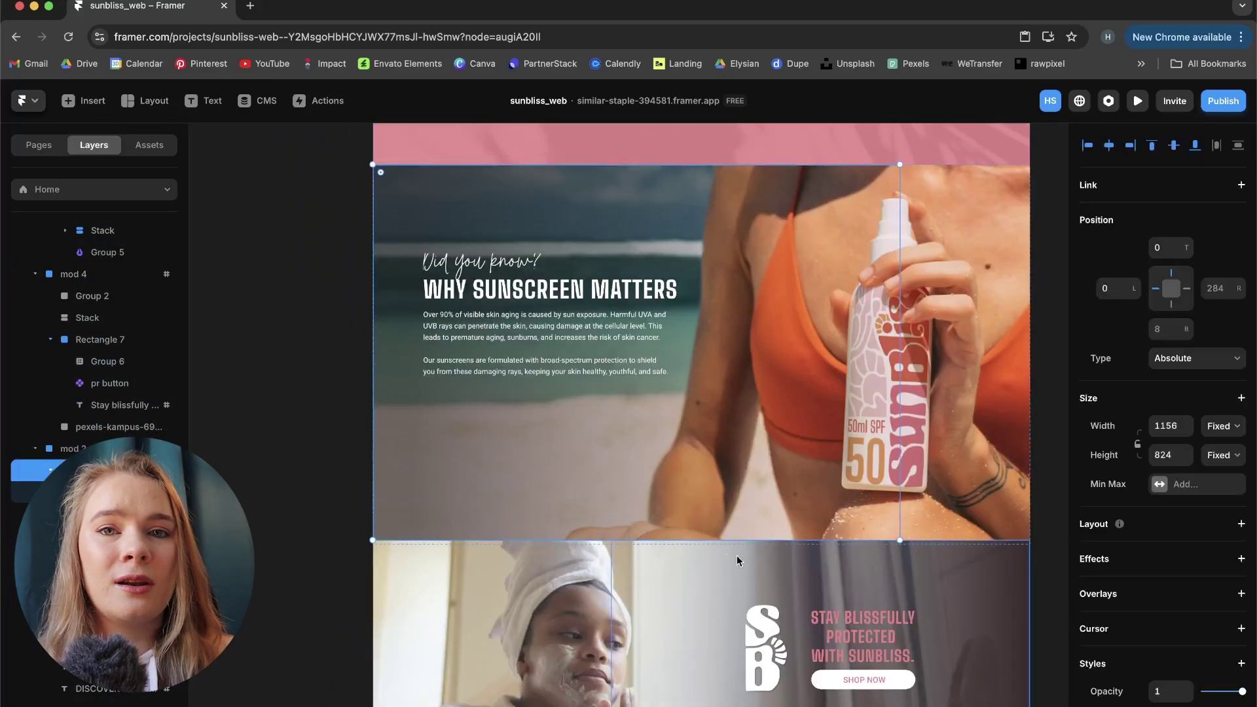
left_click(737, 555)
left_click(965, 540)
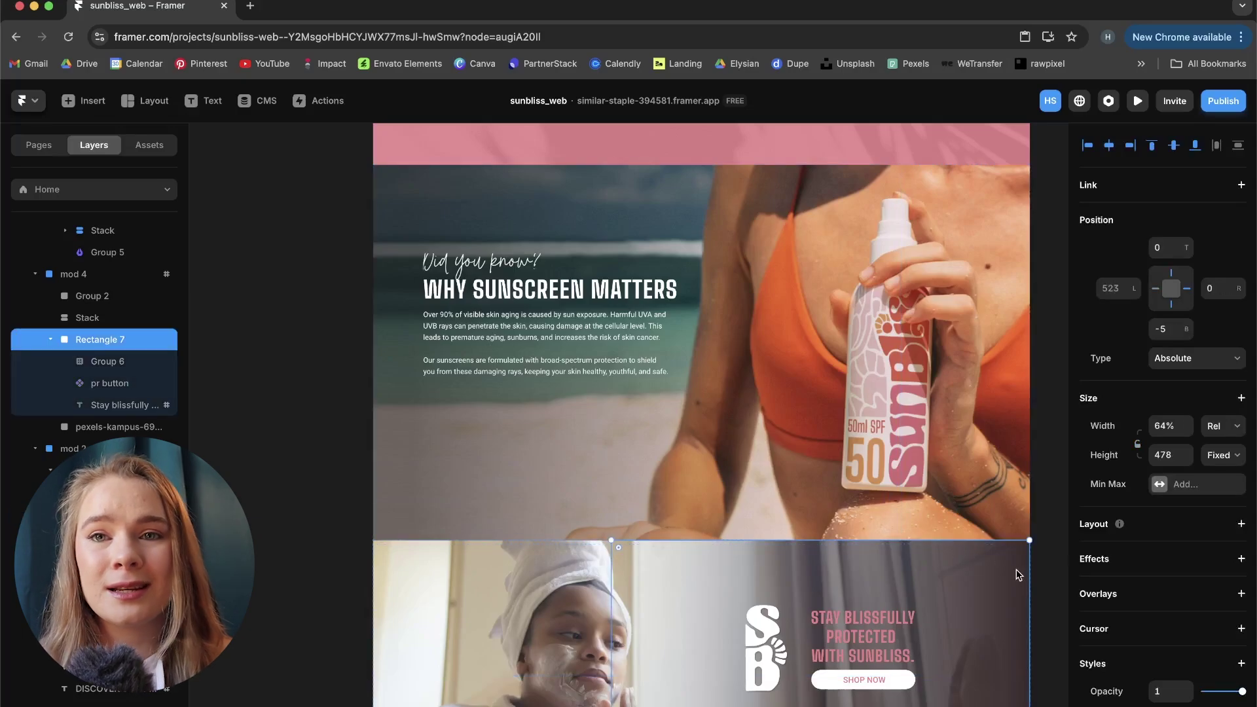
left_click(73, 274)
scroll(590, 592, "left", 2)
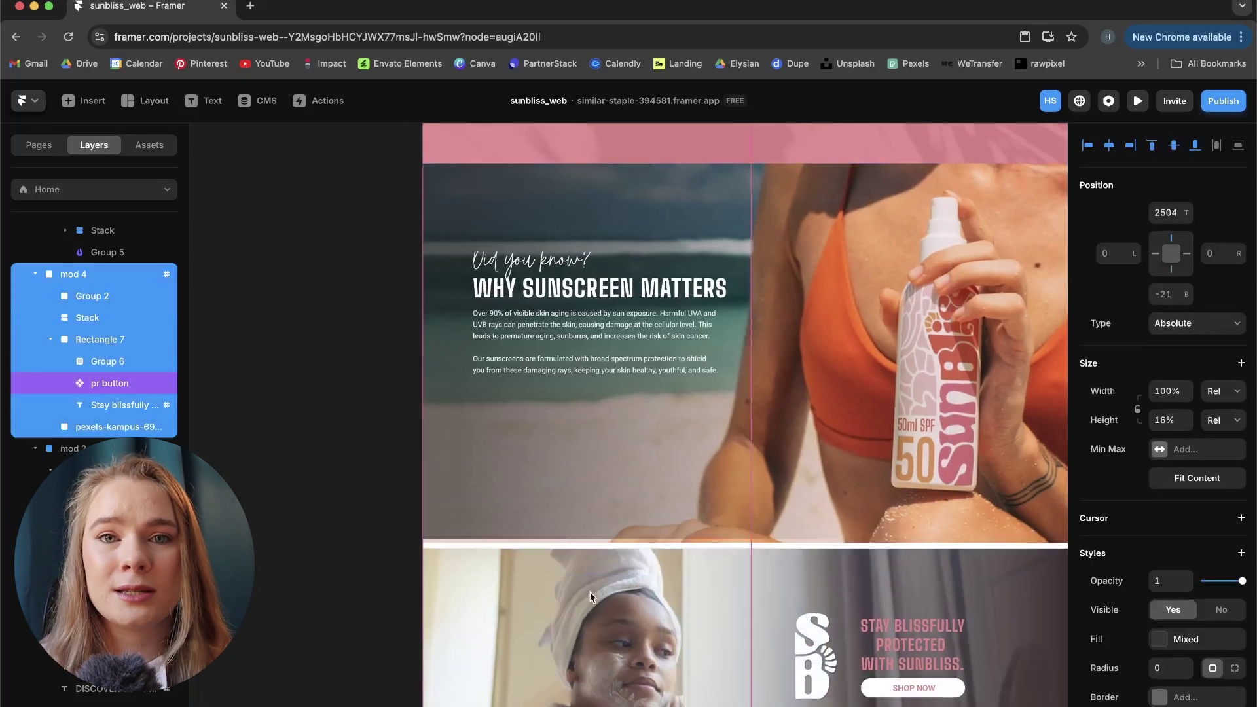
left_click(597, 541)
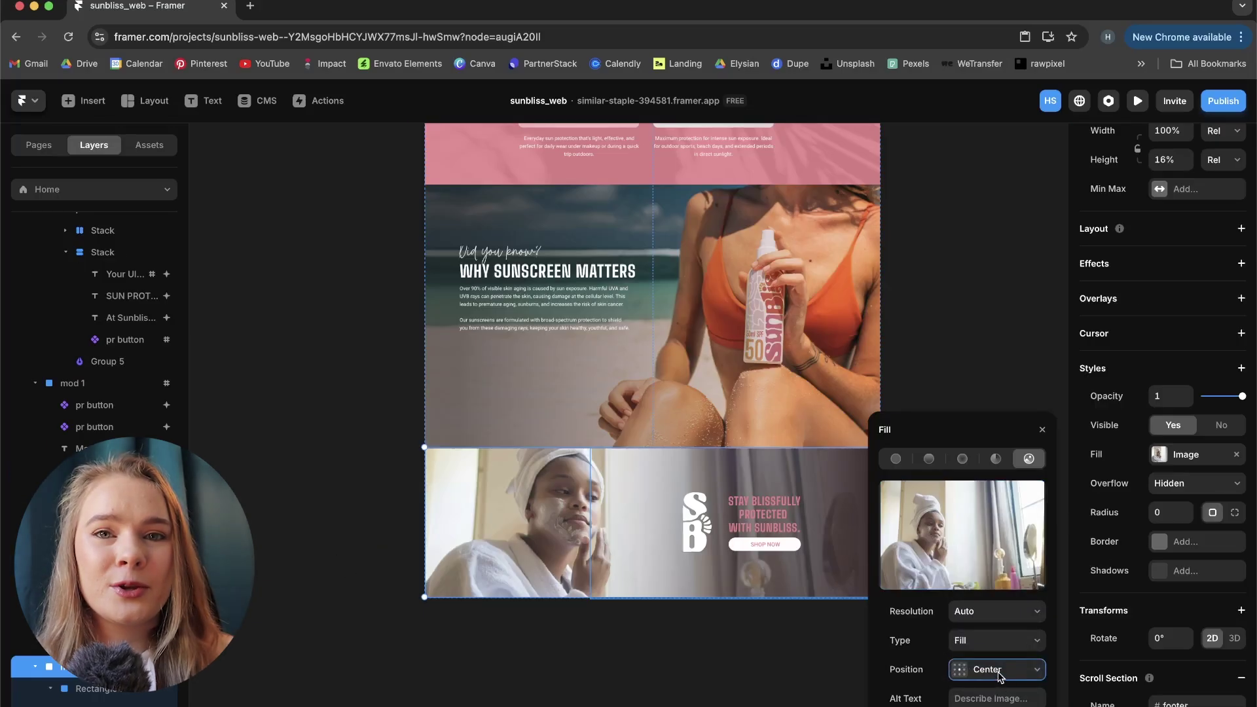
Set the closing banner photo's fill focal point onto the woman's face at 34%, 47%.
left_click(995, 640)
left_click(992, 640)
left_click(997, 670)
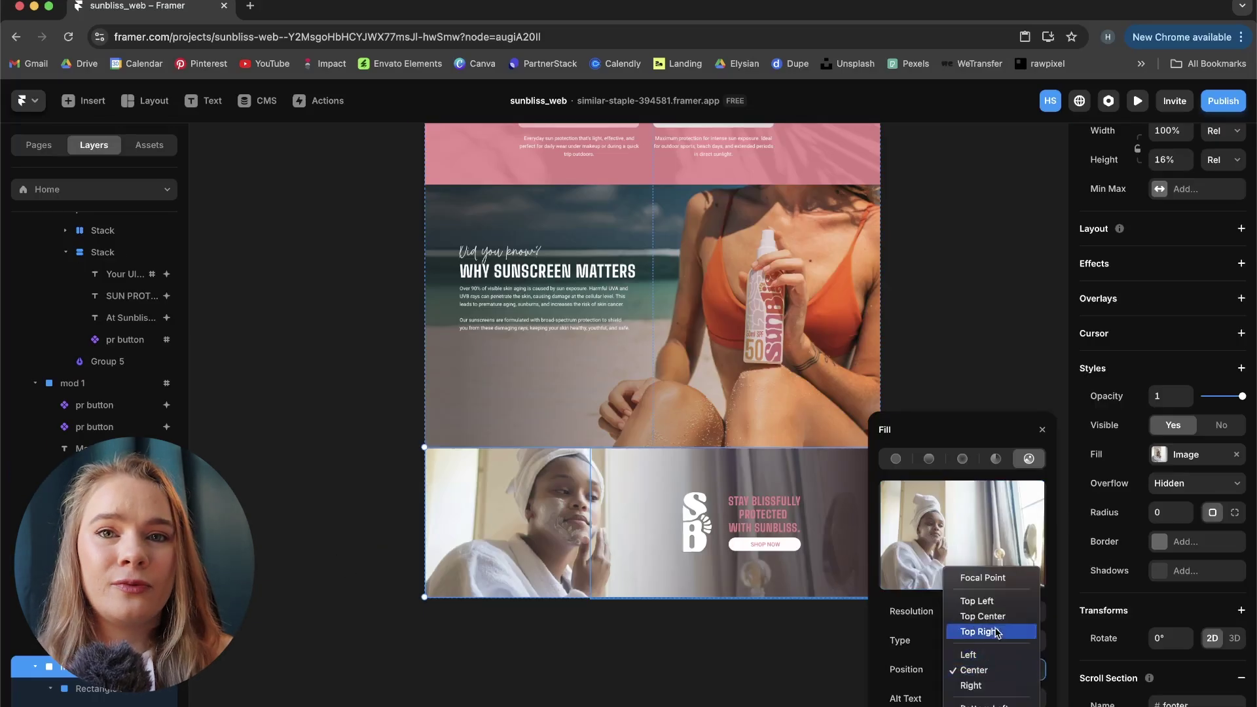
left_click(997, 579)
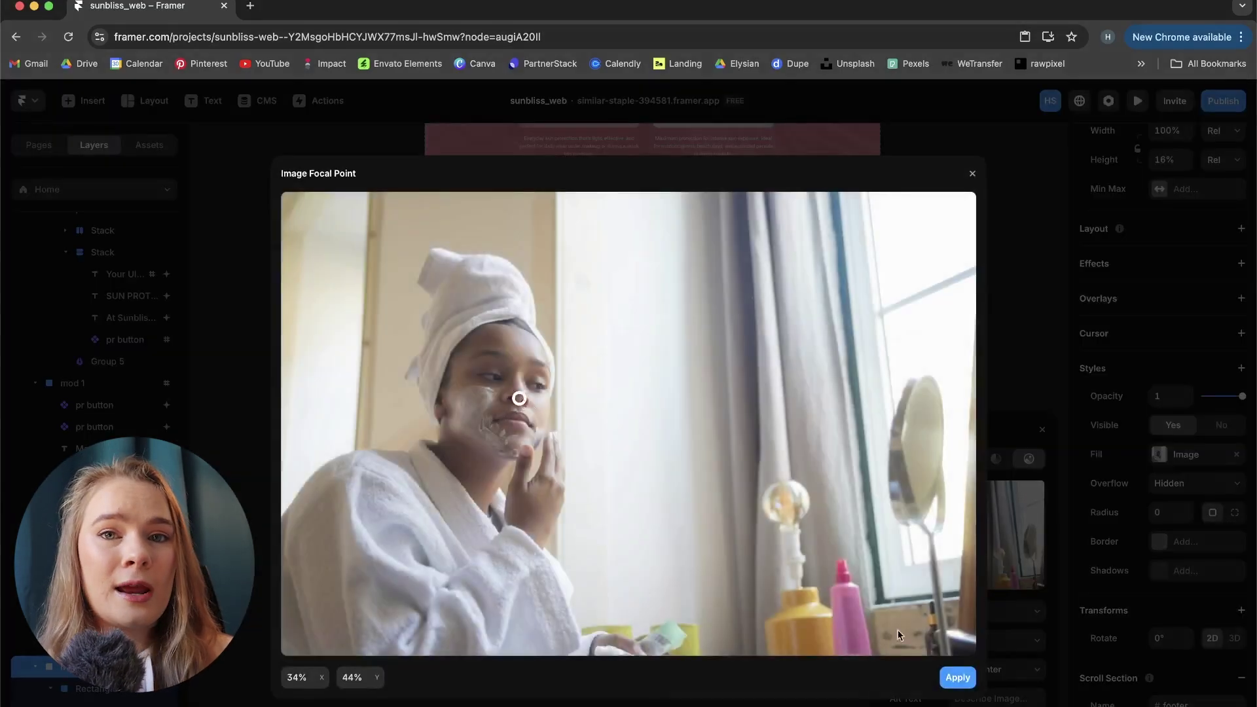
left_click(960, 677)
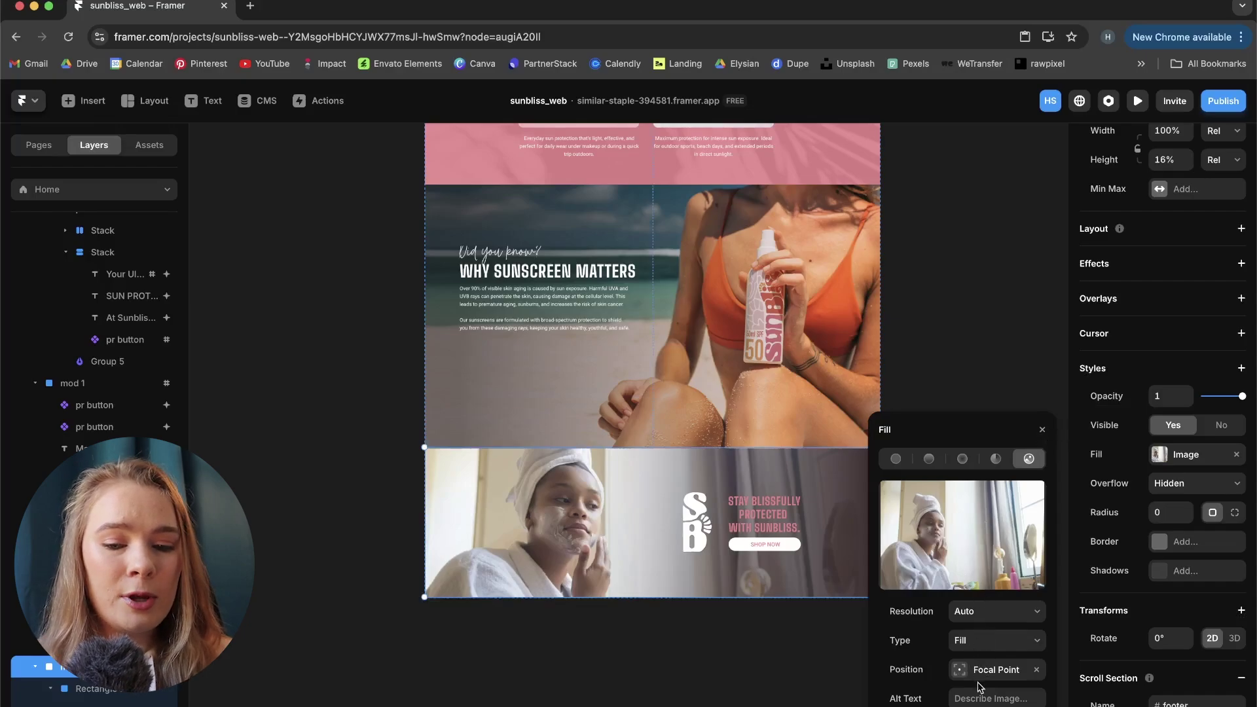
left_click(984, 677)
left_click(953, 677)
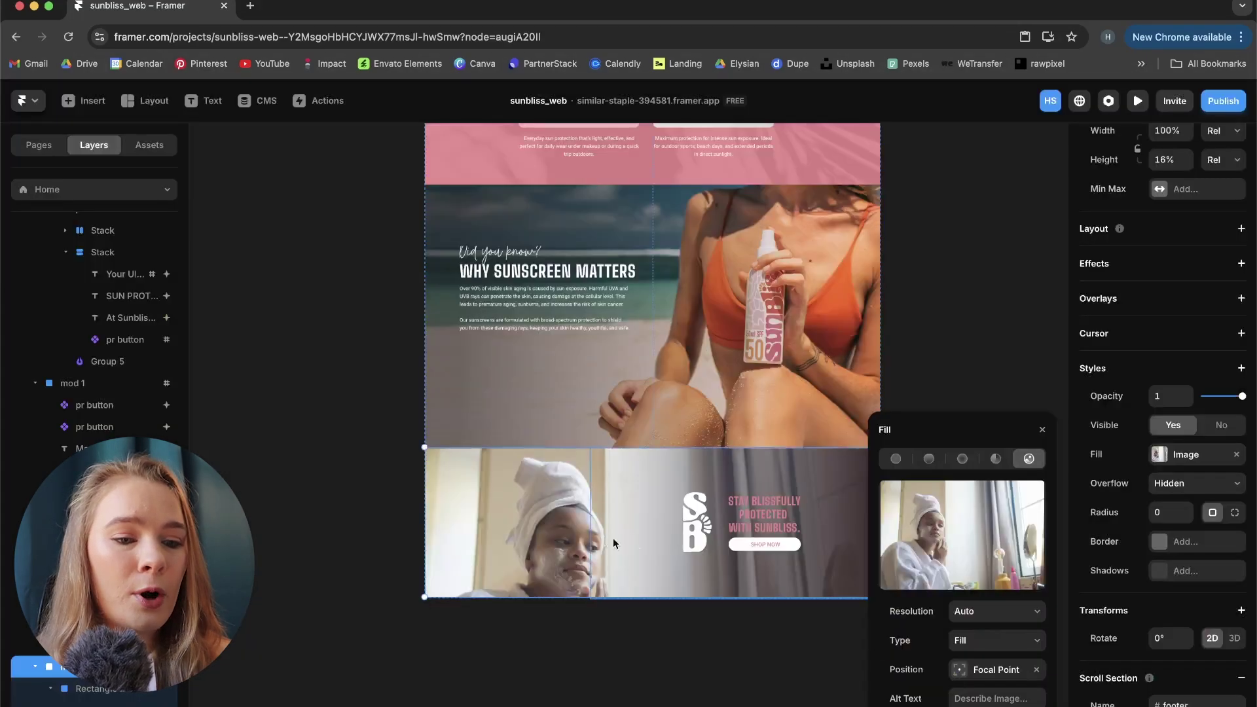
left_click(975, 657)
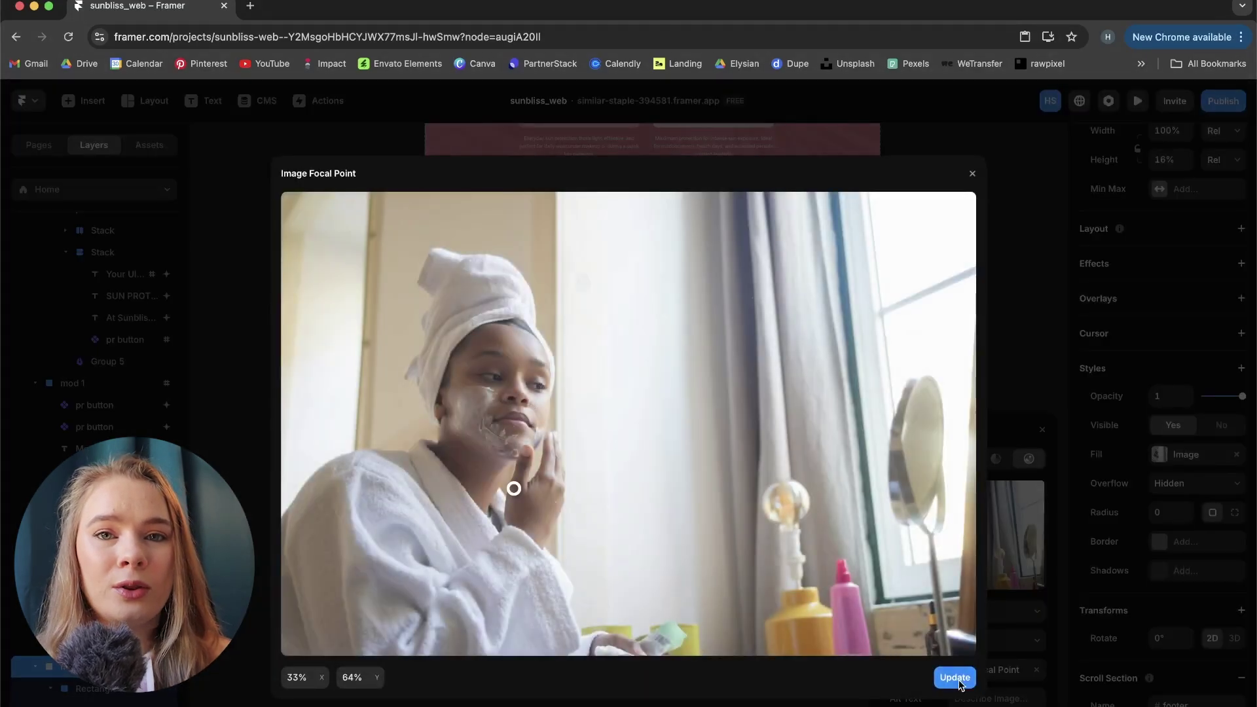
left_click(954, 677)
left_click(994, 671)
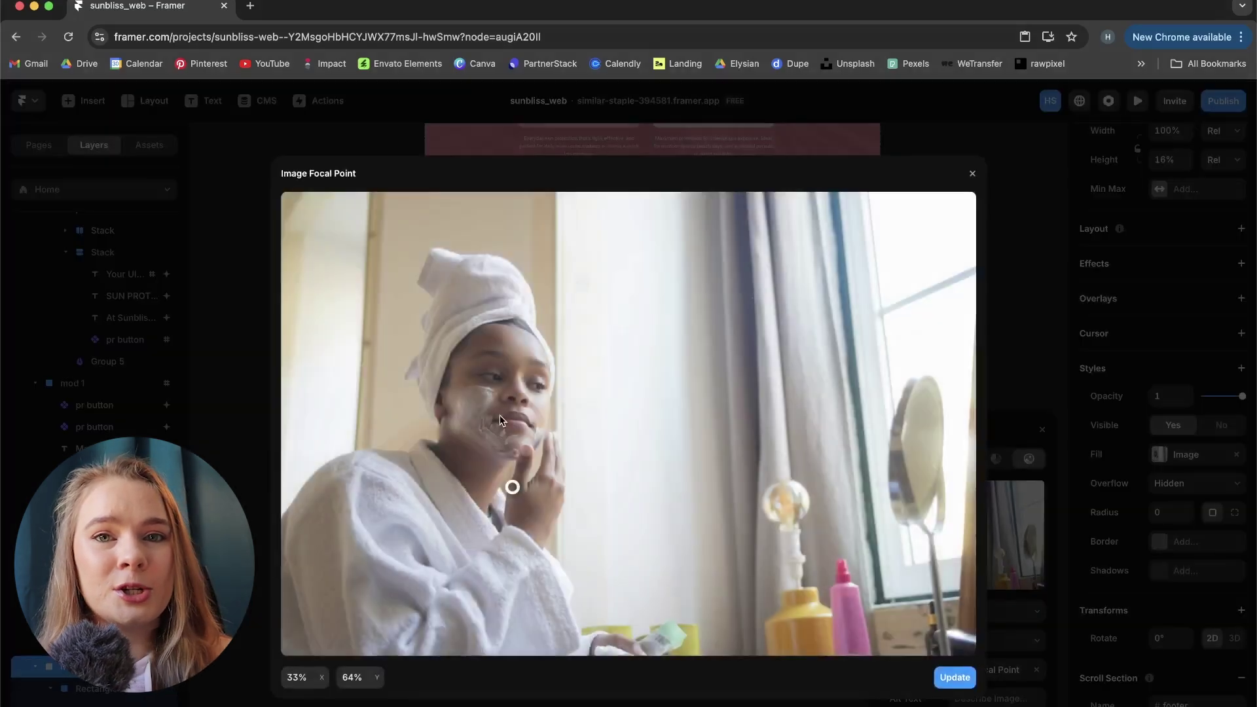
left_click(955, 677)
left_click(992, 674)
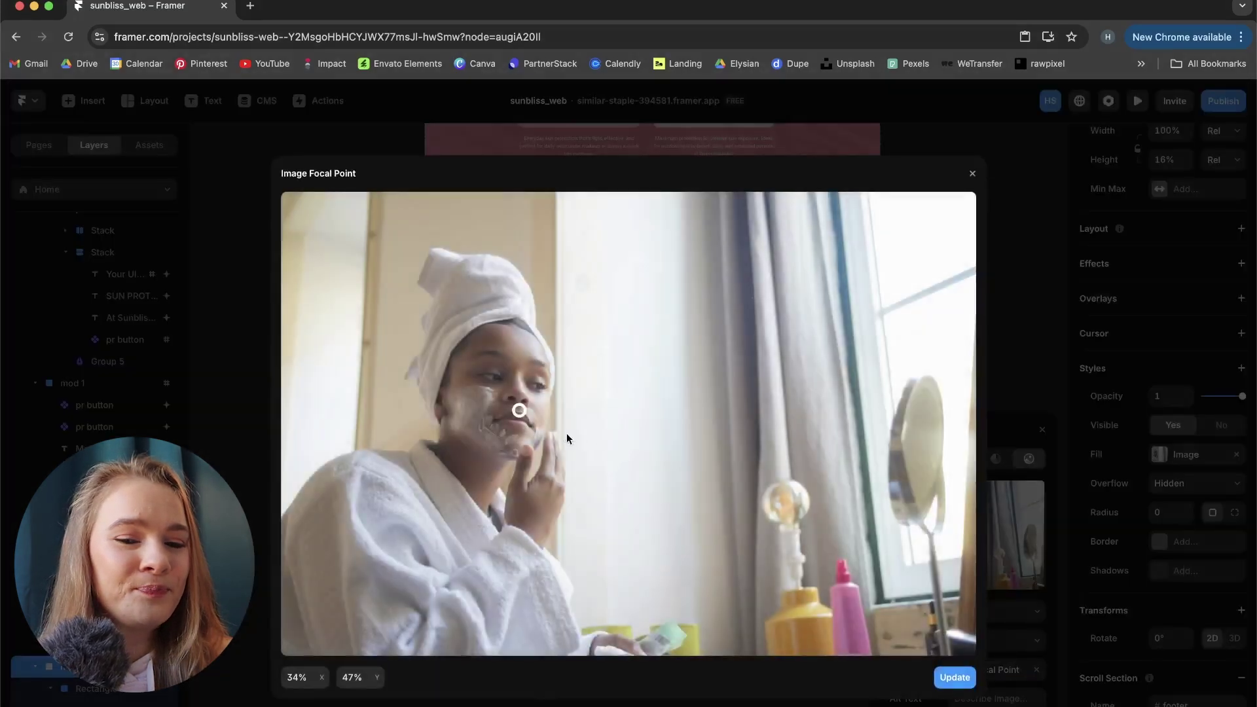
left_click(948, 678)
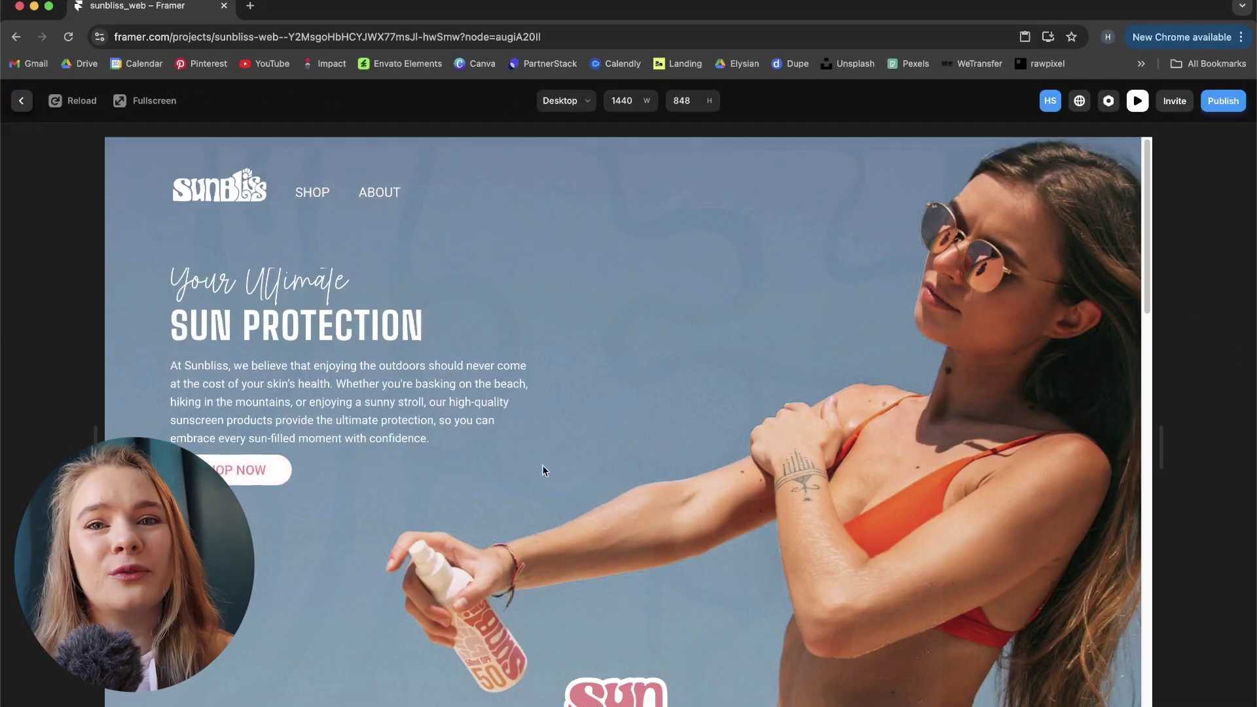
Edit the second section's heading to read WHY IT MATTERS on one line.
scroll(542, 465, "down", 10)
scroll(504, 343, "up", 1)
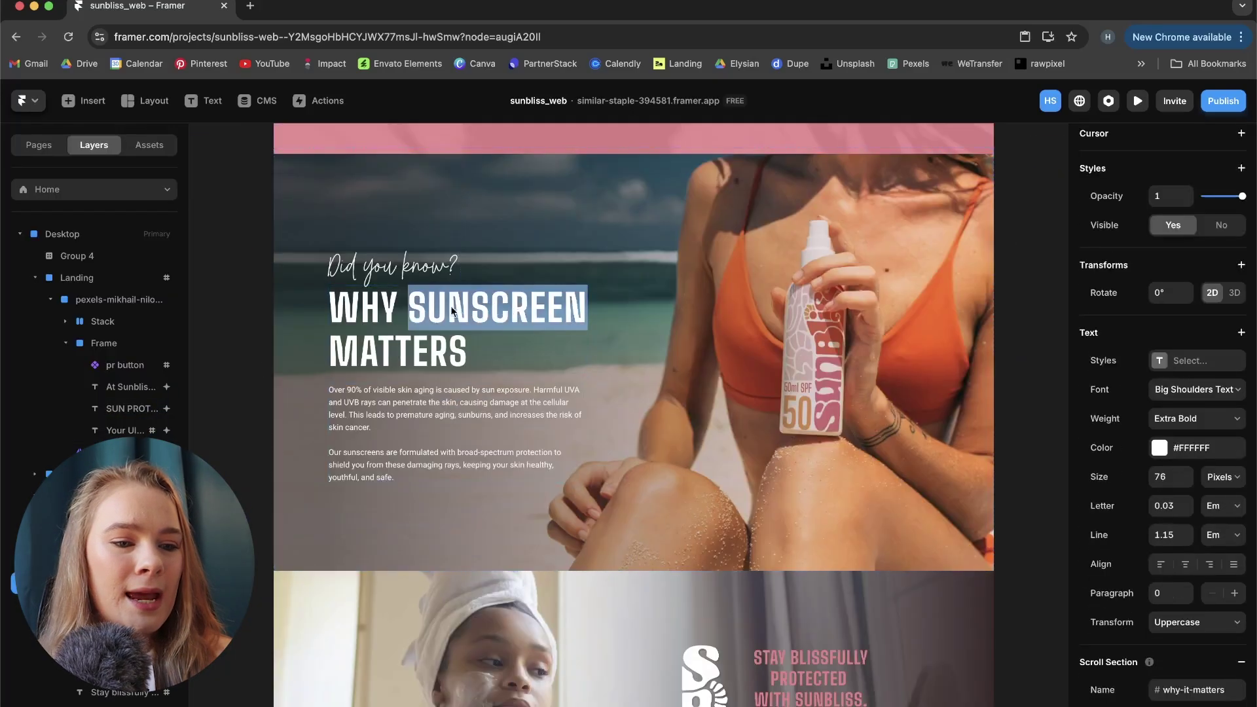
type("\\it")
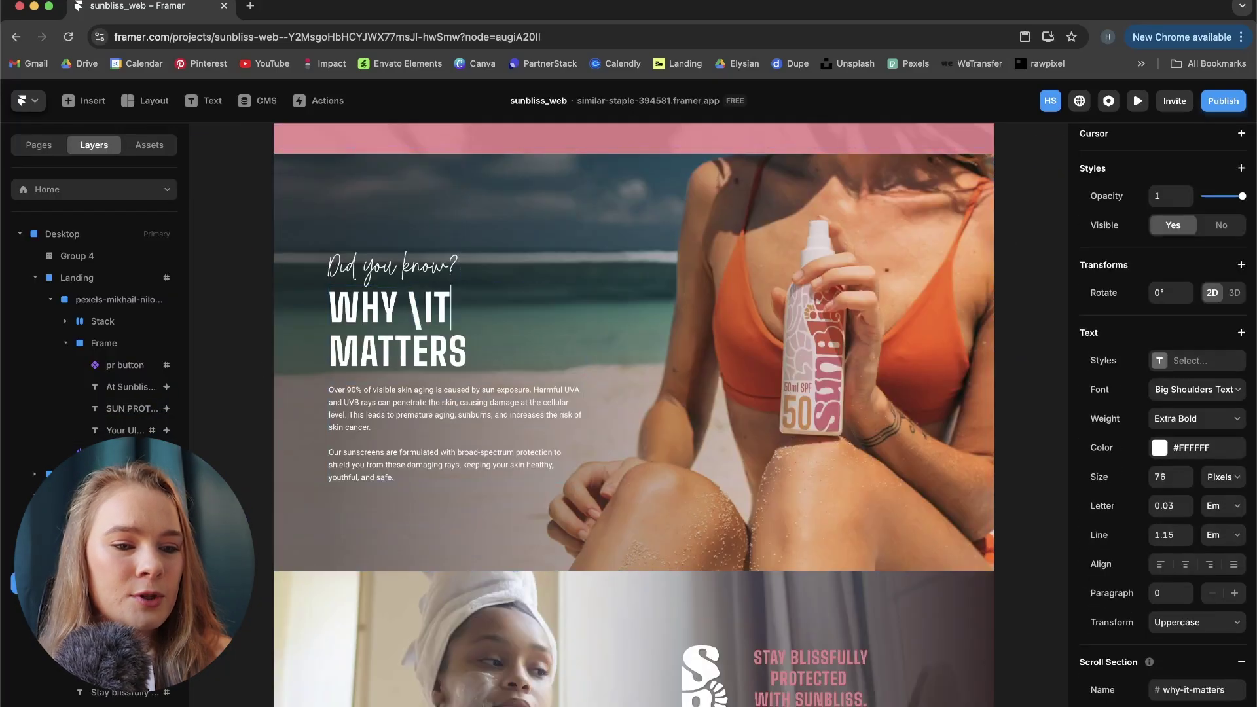
key("Delete")
left_click(408, 376)
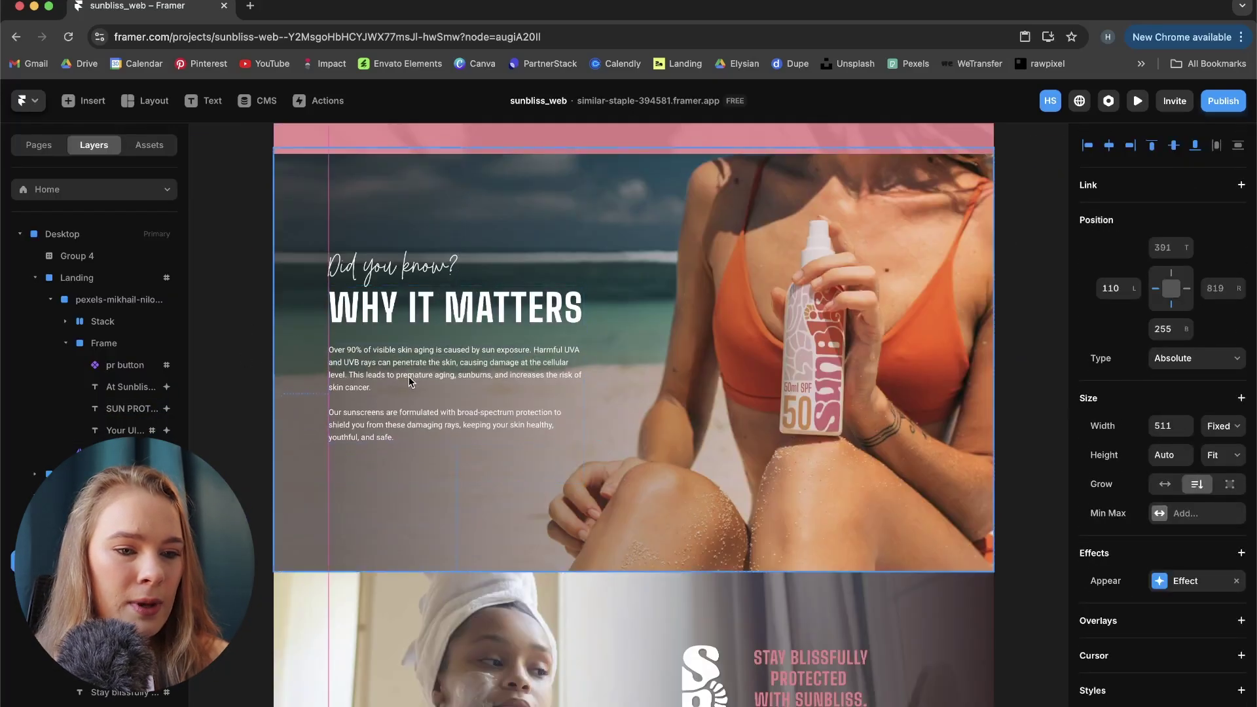
key("Escape")
Set the SUN PROTECTION headline to 76 px and select the hero's text and button layers.
scroll(833, 424, "up", 5)
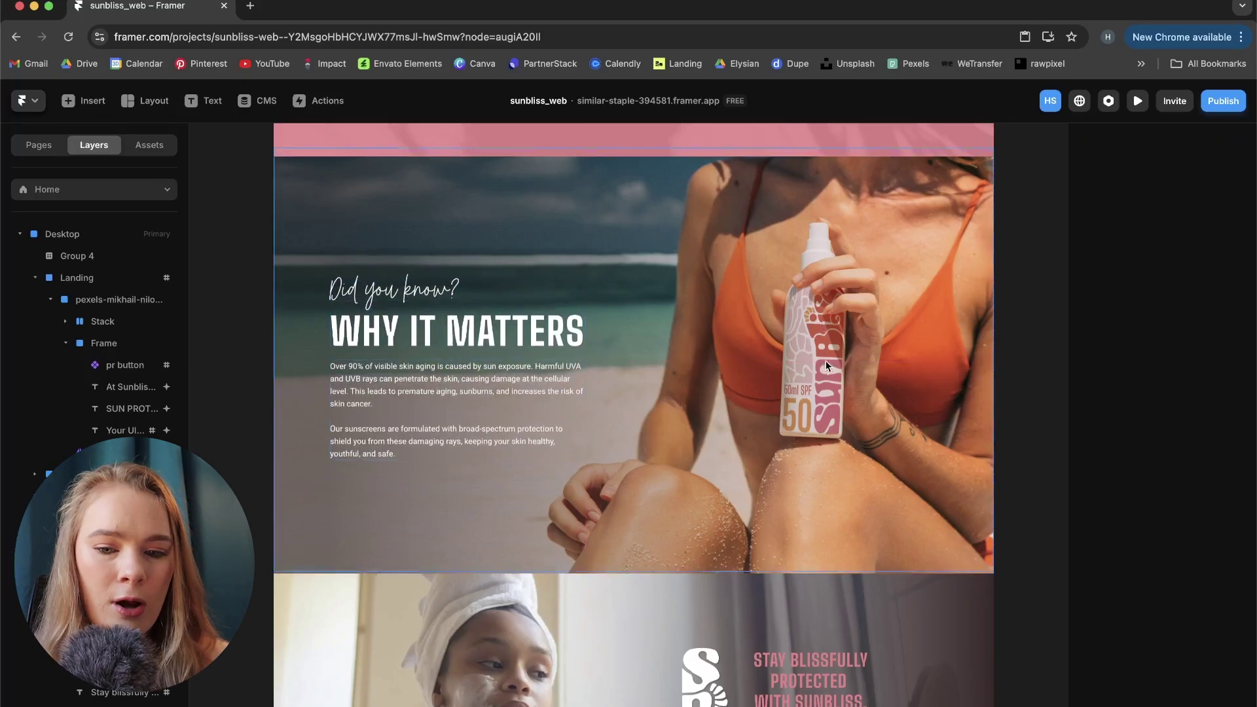
scroll(831, 424, "up", 10)
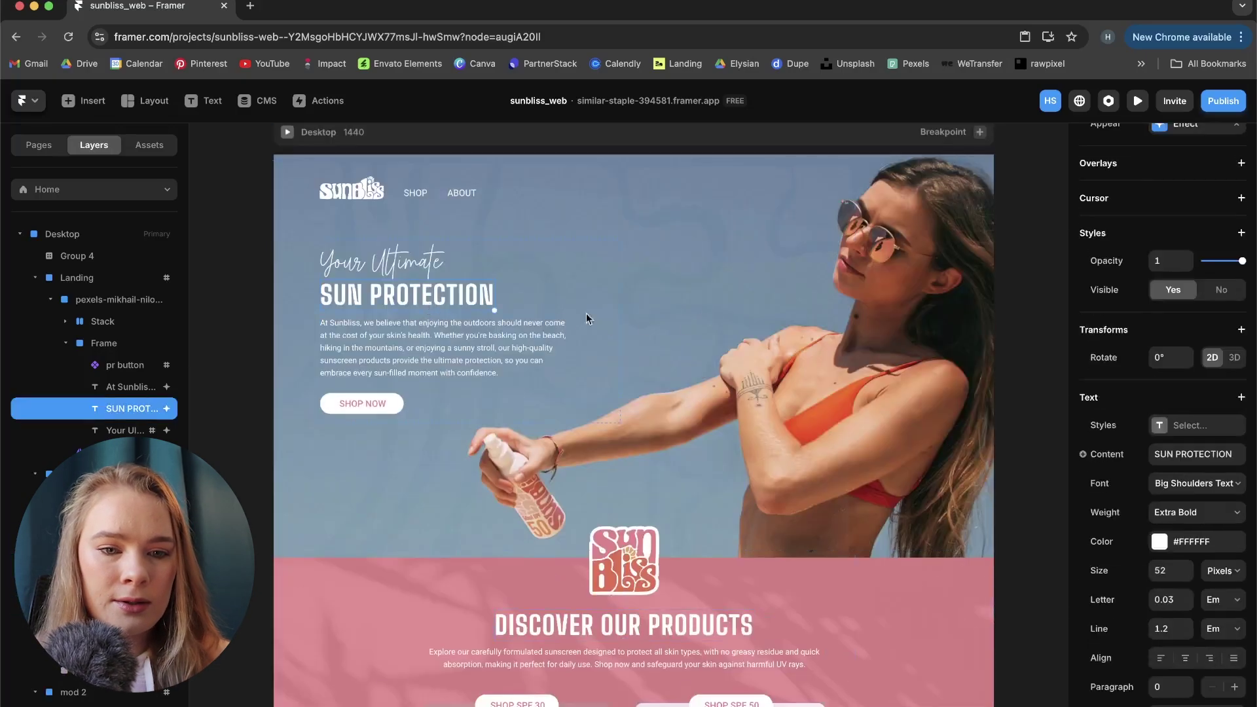
type("76")
key("Return")
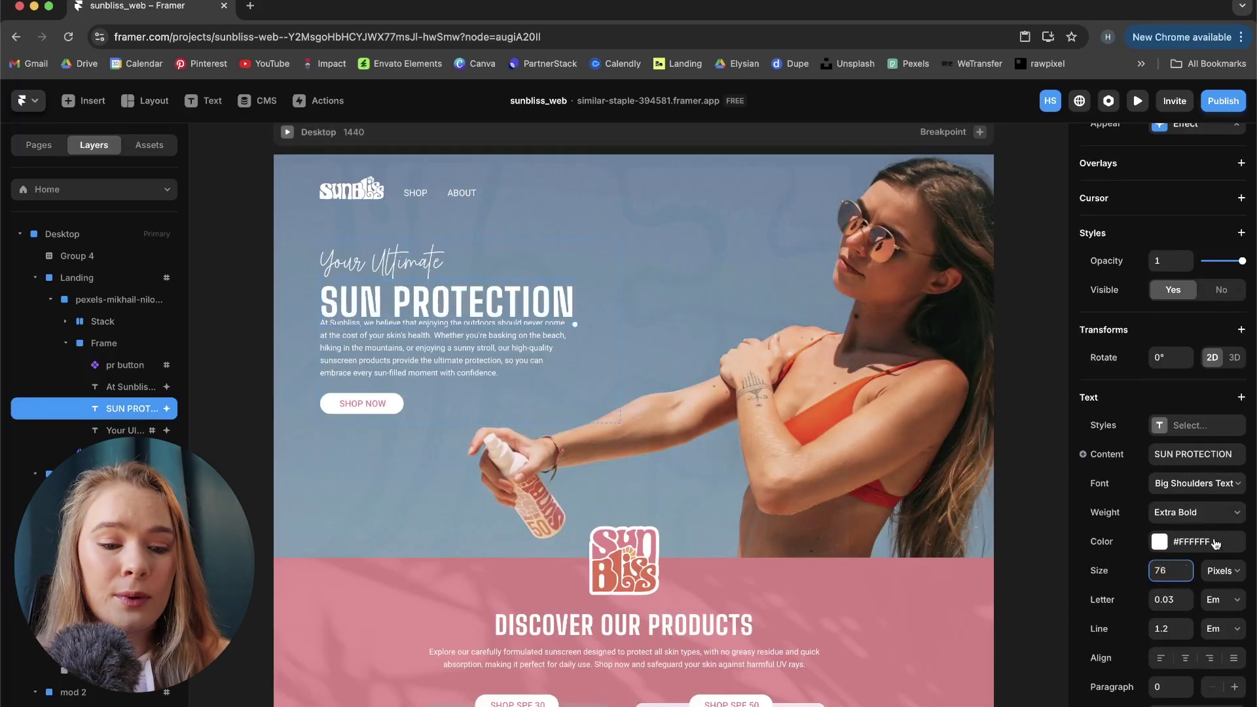
left_click(396, 379)
left_click(435, 412)
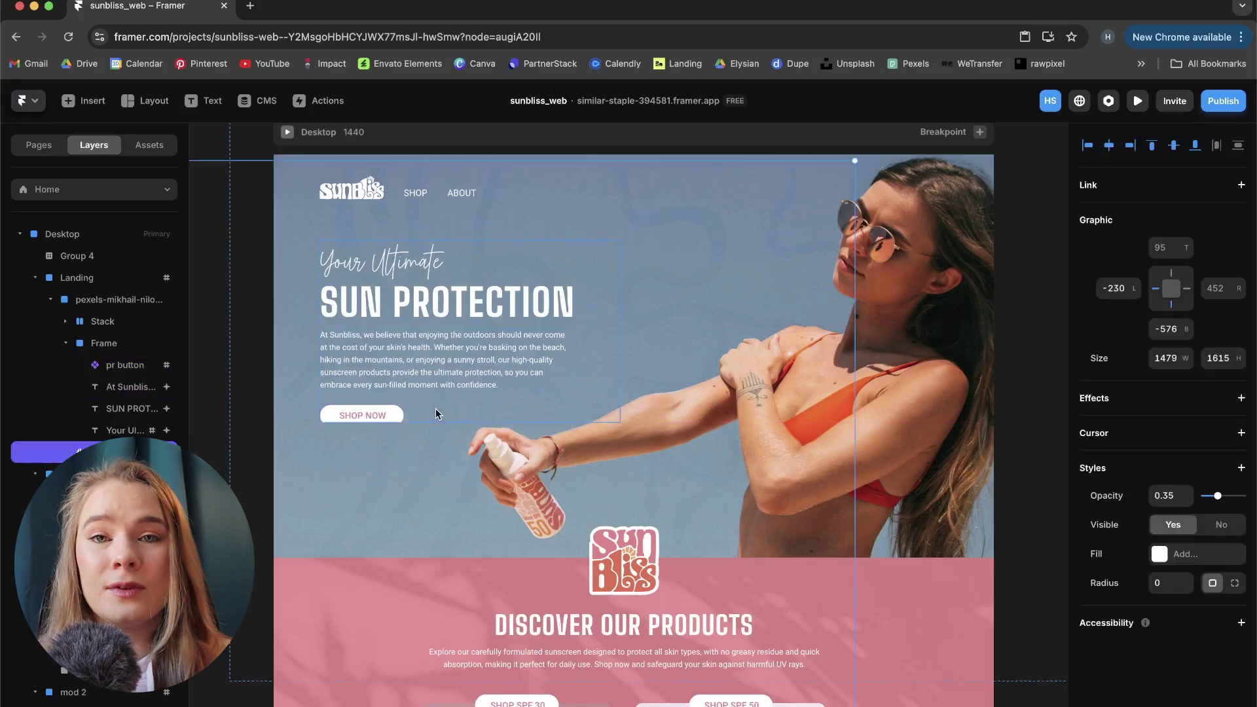
left_click(362, 415)
left_click(1179, 419)
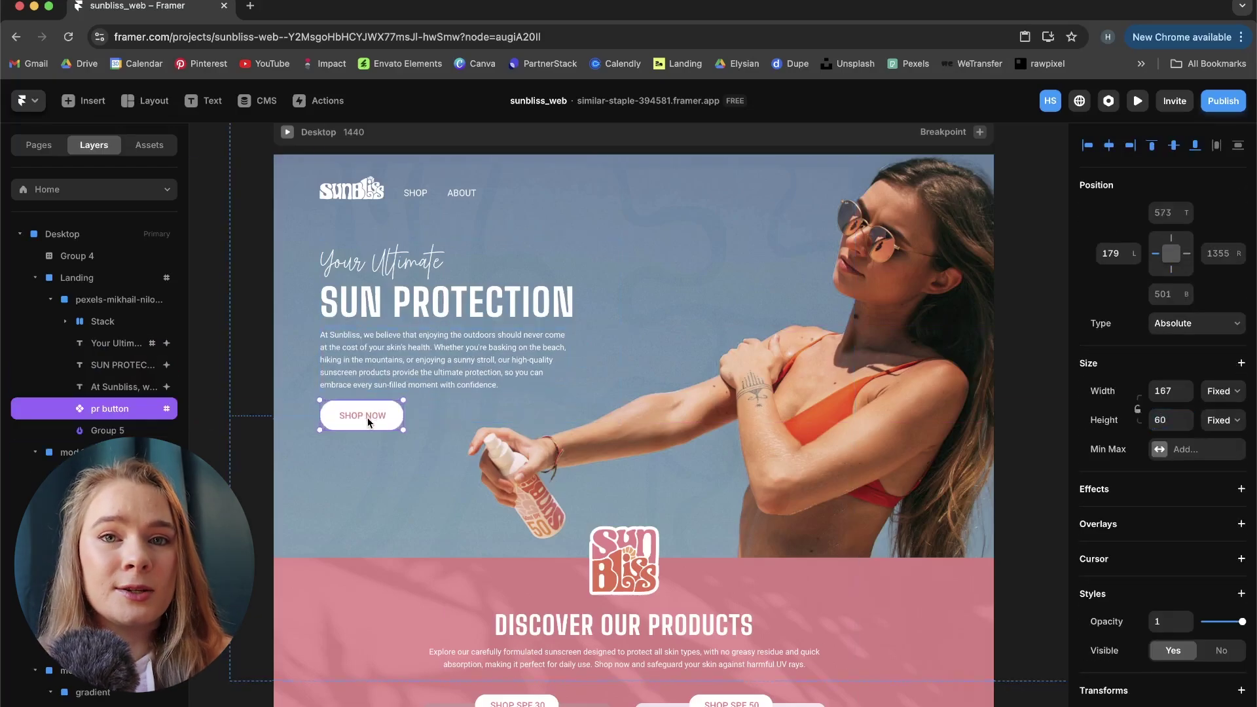
left_click(114, 343, "shift")
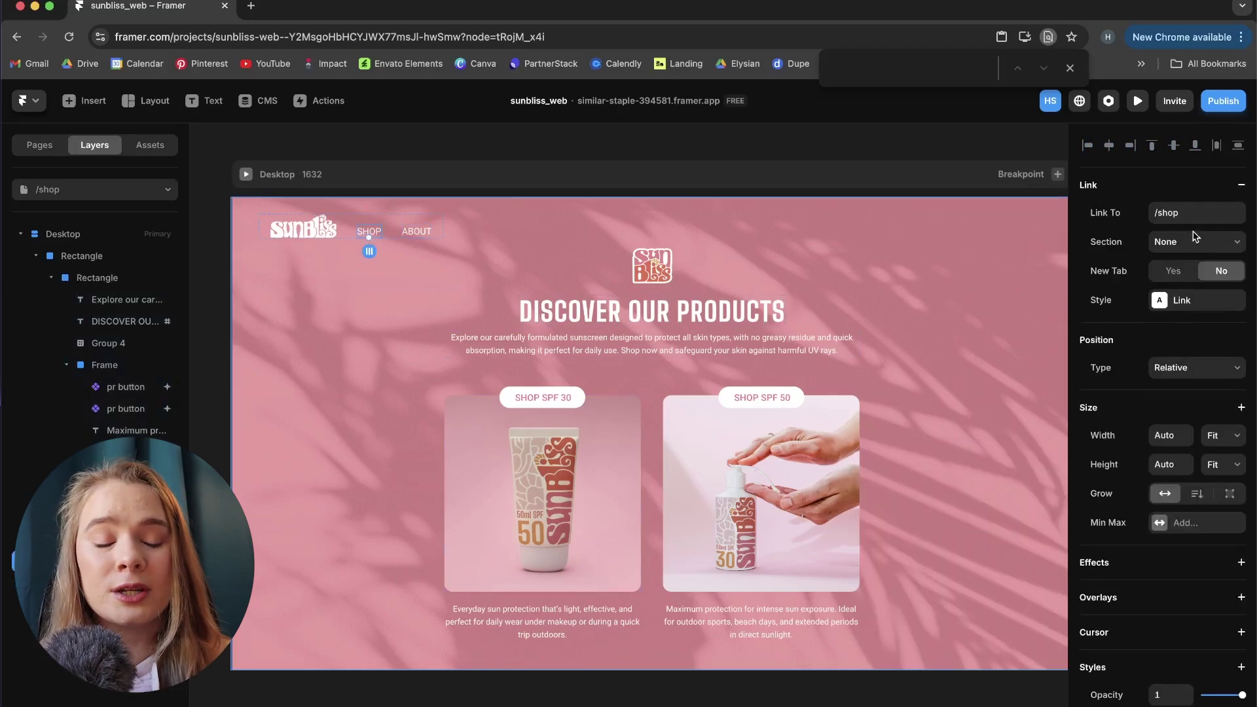
Point the SHOP nav link at a section of the /shop page.
left_click(1195, 241)
left_click(1179, 255)
key("Escape")
Publish the update so the live site reflects the latest changes.
left_click(1223, 101)
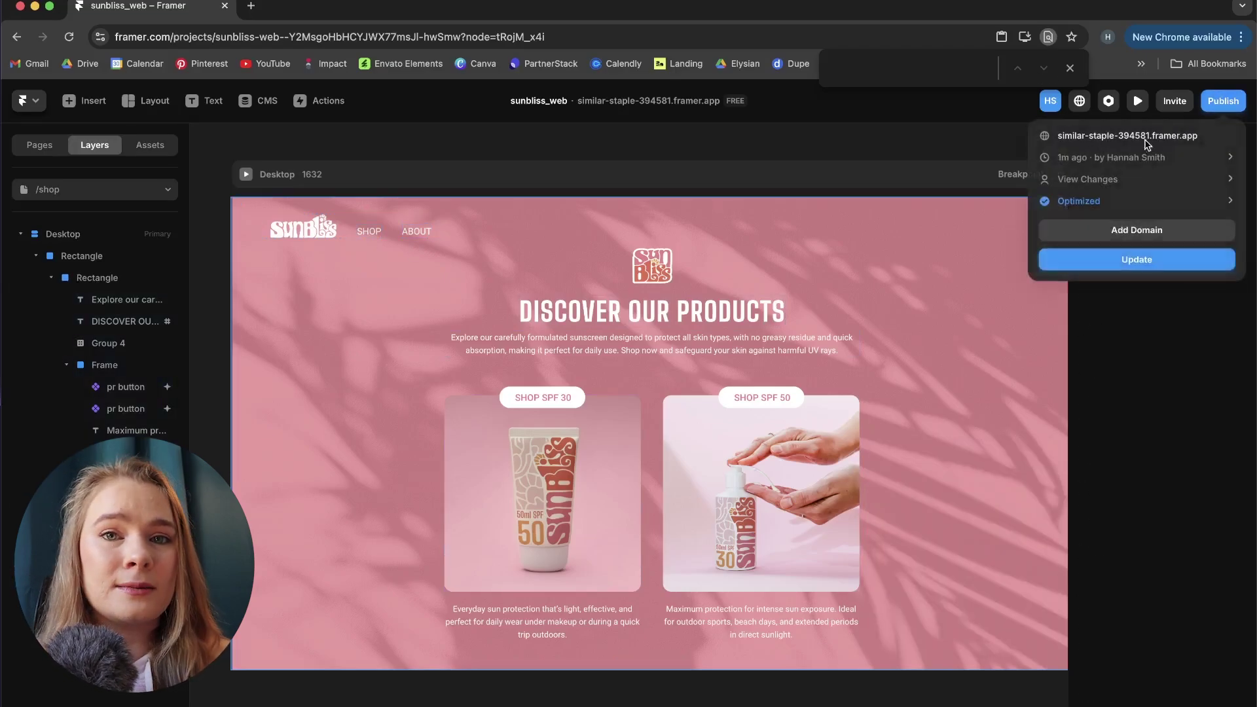
left_click(1146, 140)
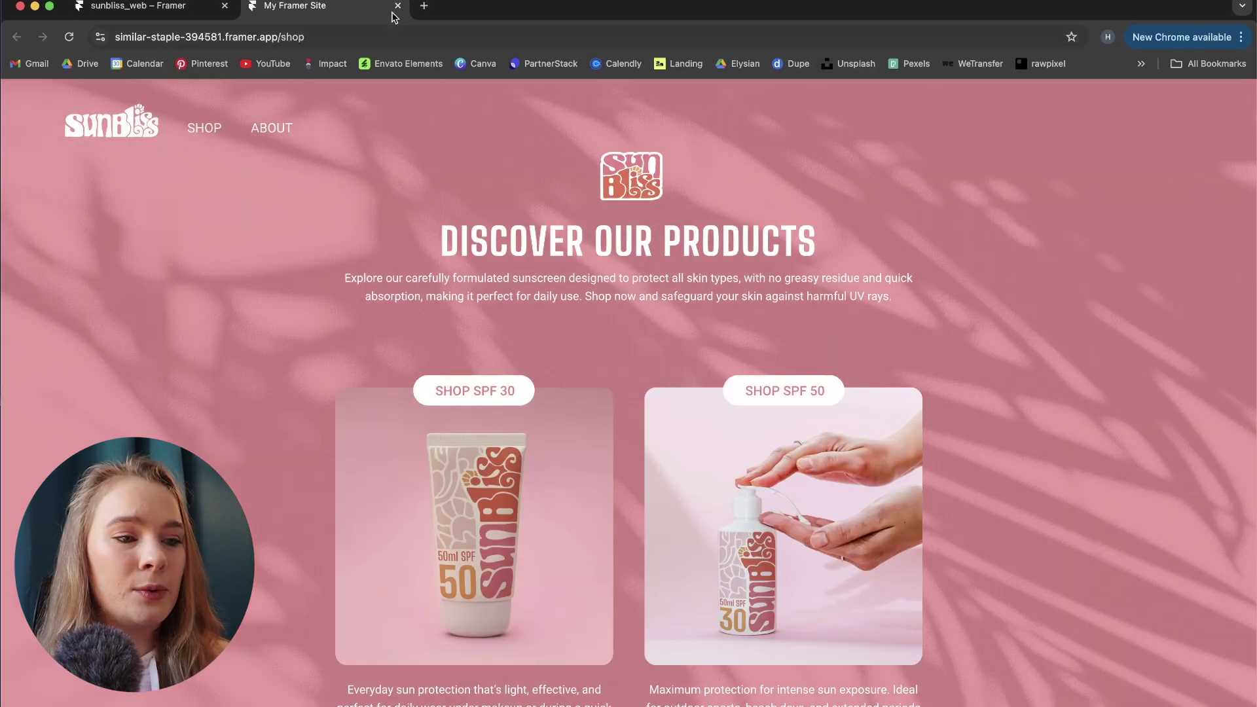
key("super+w")
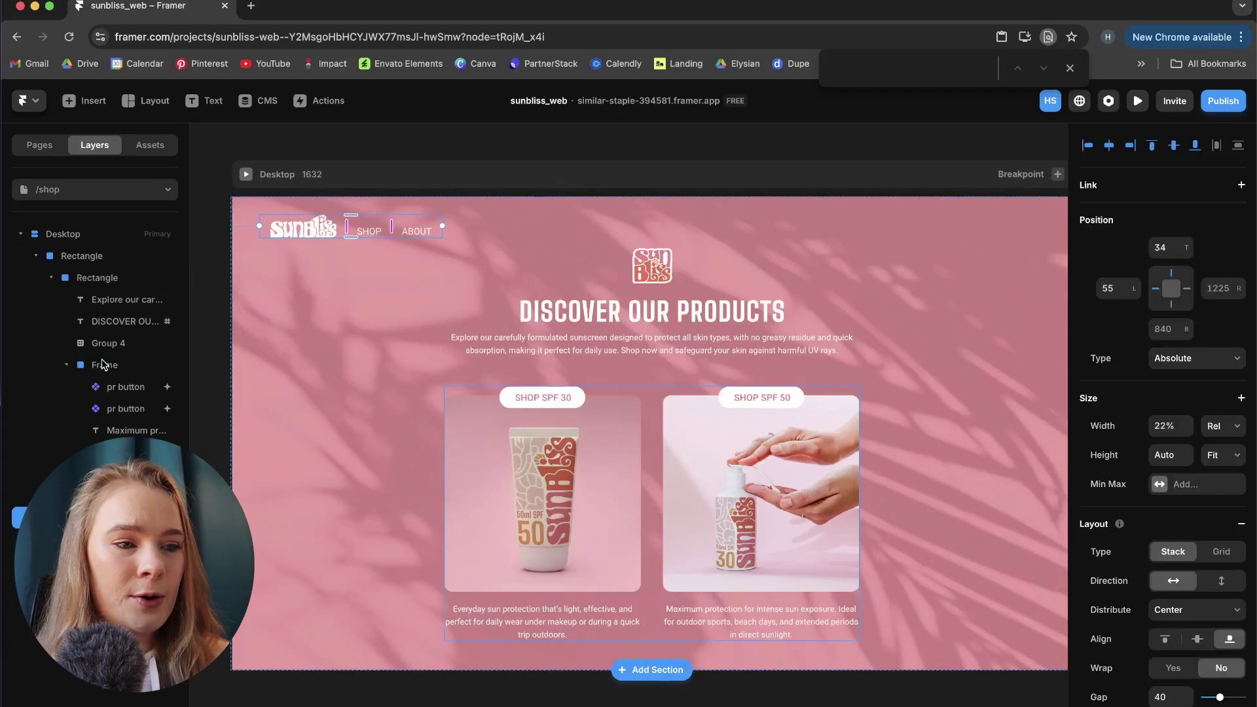
key("Escape")
left_click(1223, 101)
left_click(1137, 259)
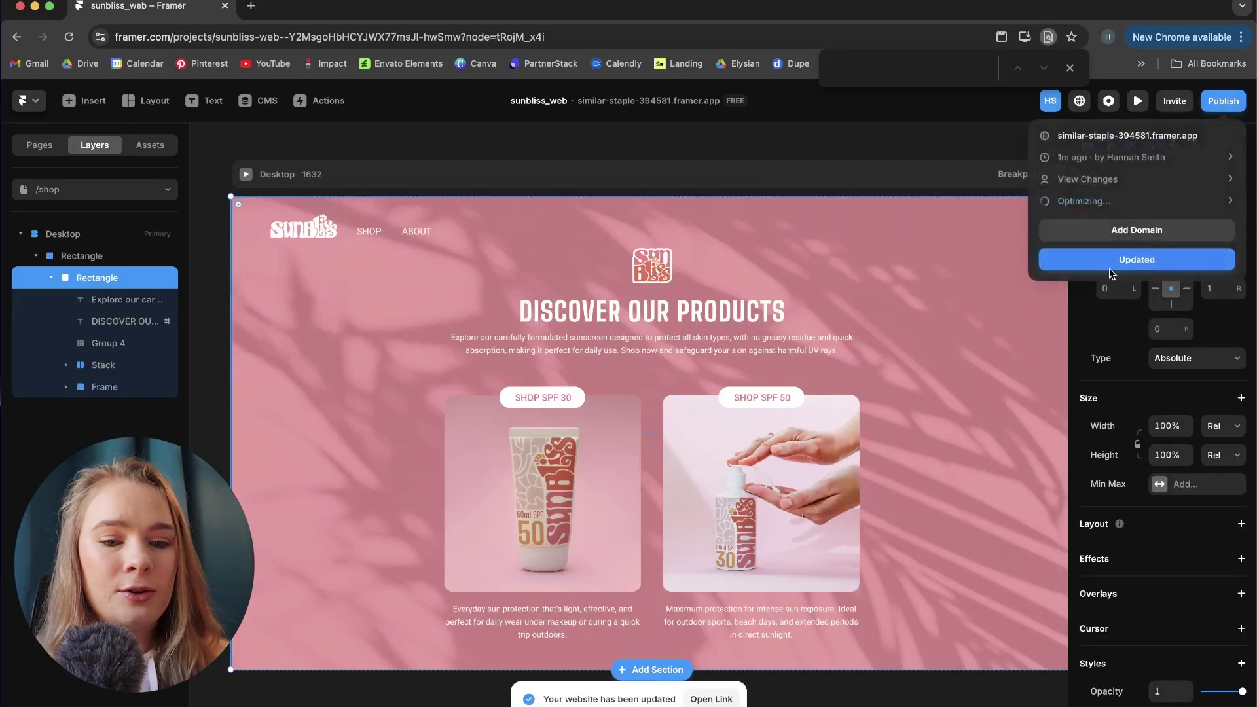
Open the live site, try a nav link, and narrow the browser window to check responsiveness.
left_click(1128, 136)
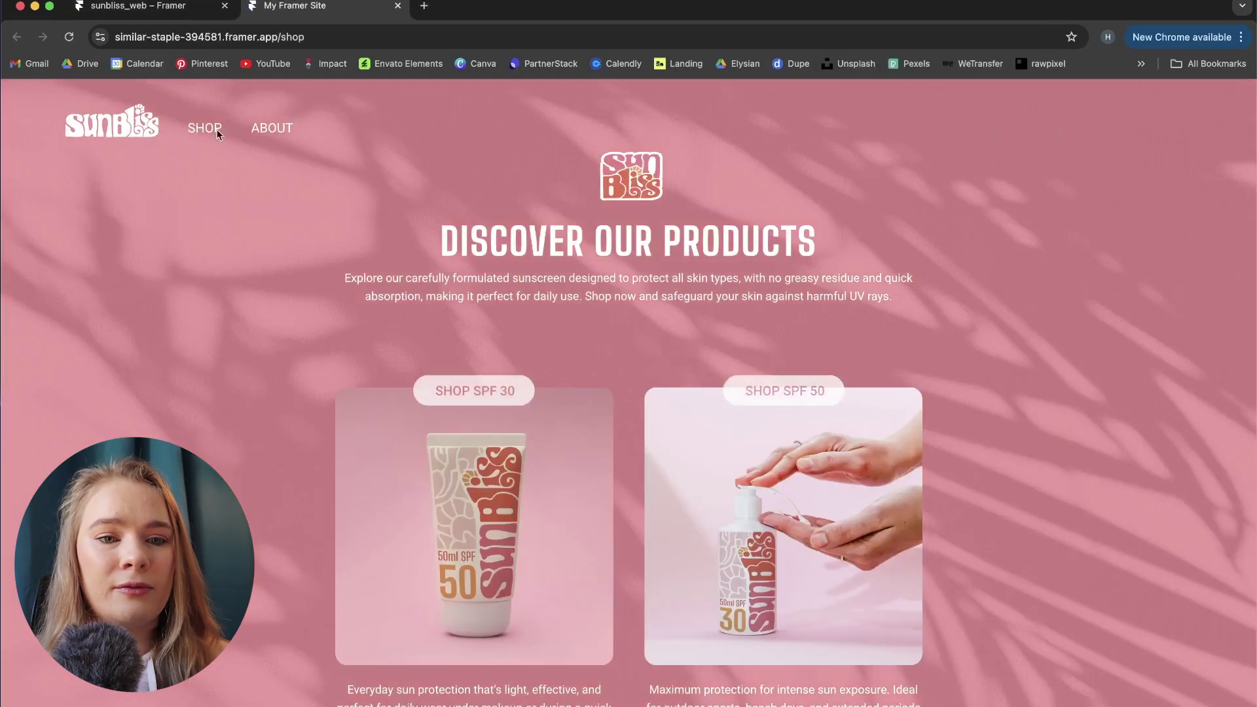
left_click(211, 133)
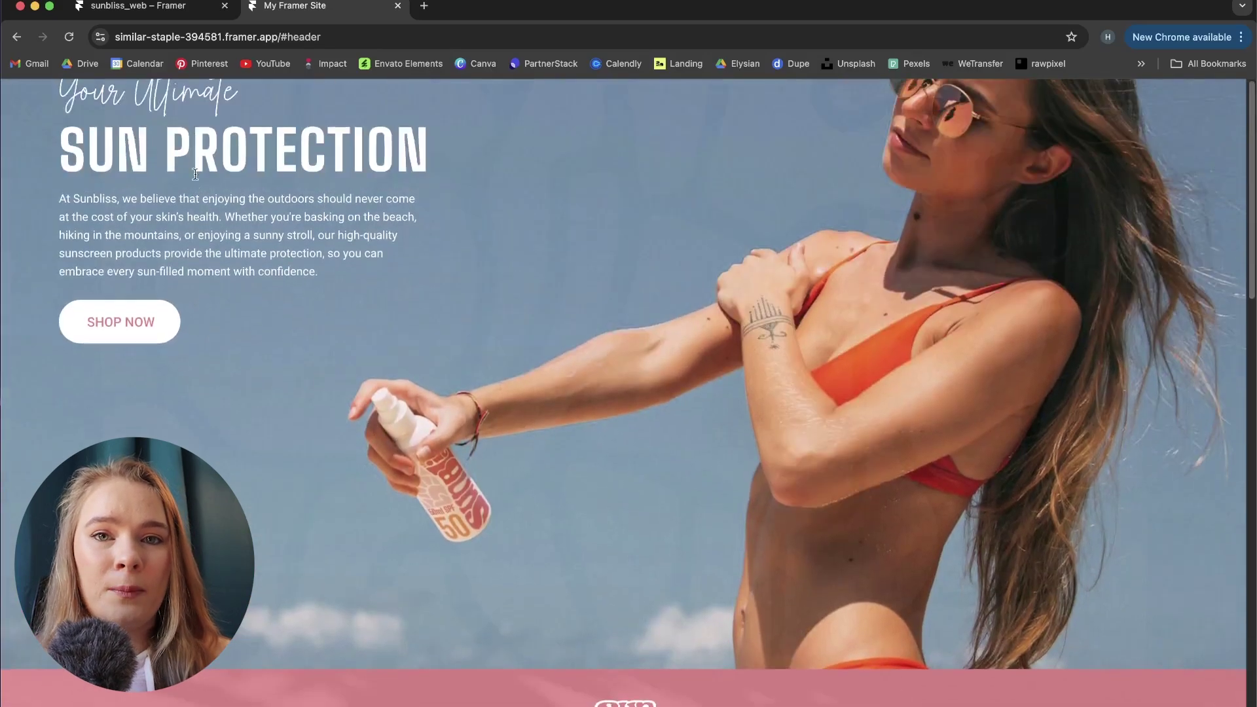
scroll(968, 299, "down", 10)
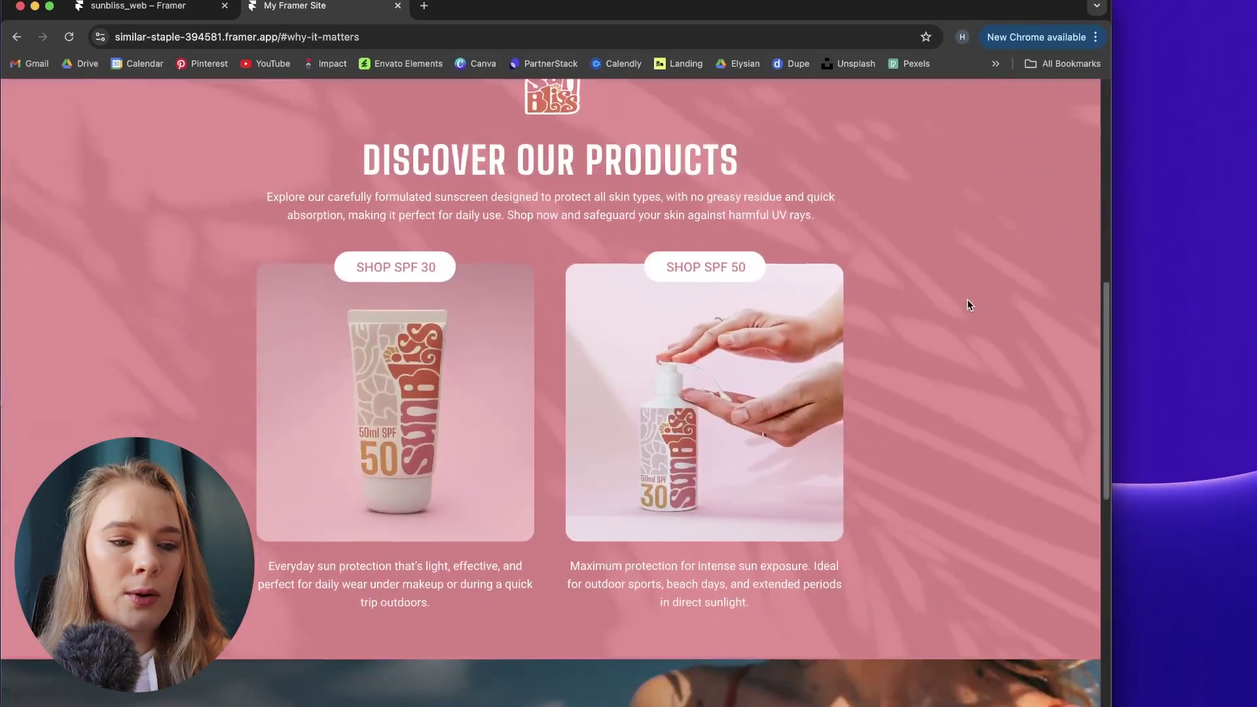
scroll(968, 301, "down", 10)
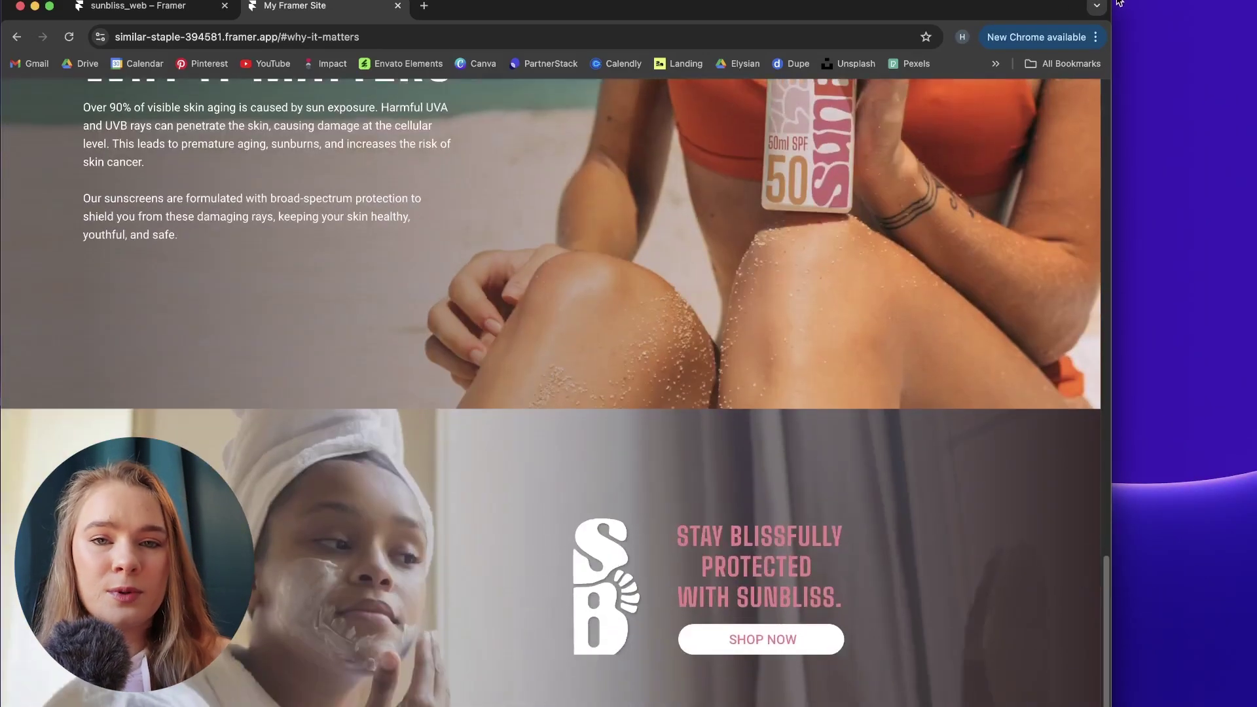
left_click_drag(1118, 2, 1255, 4)
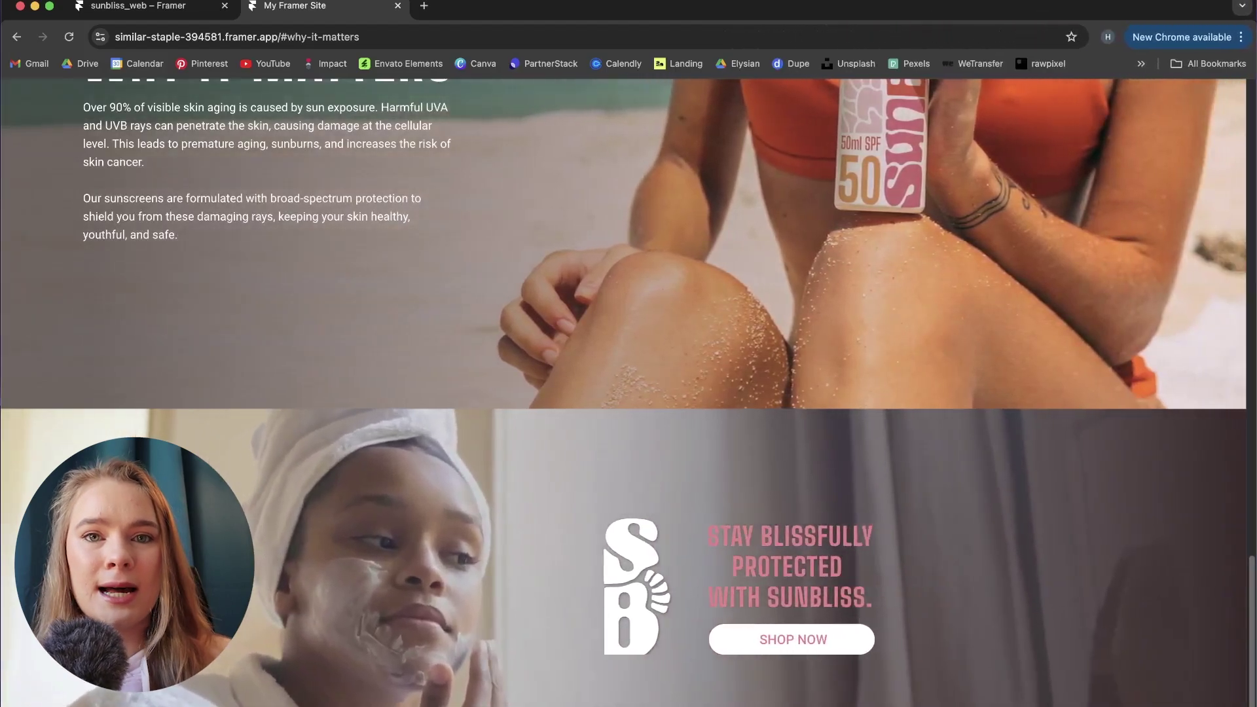
scroll(1013, 357, "up", 15)
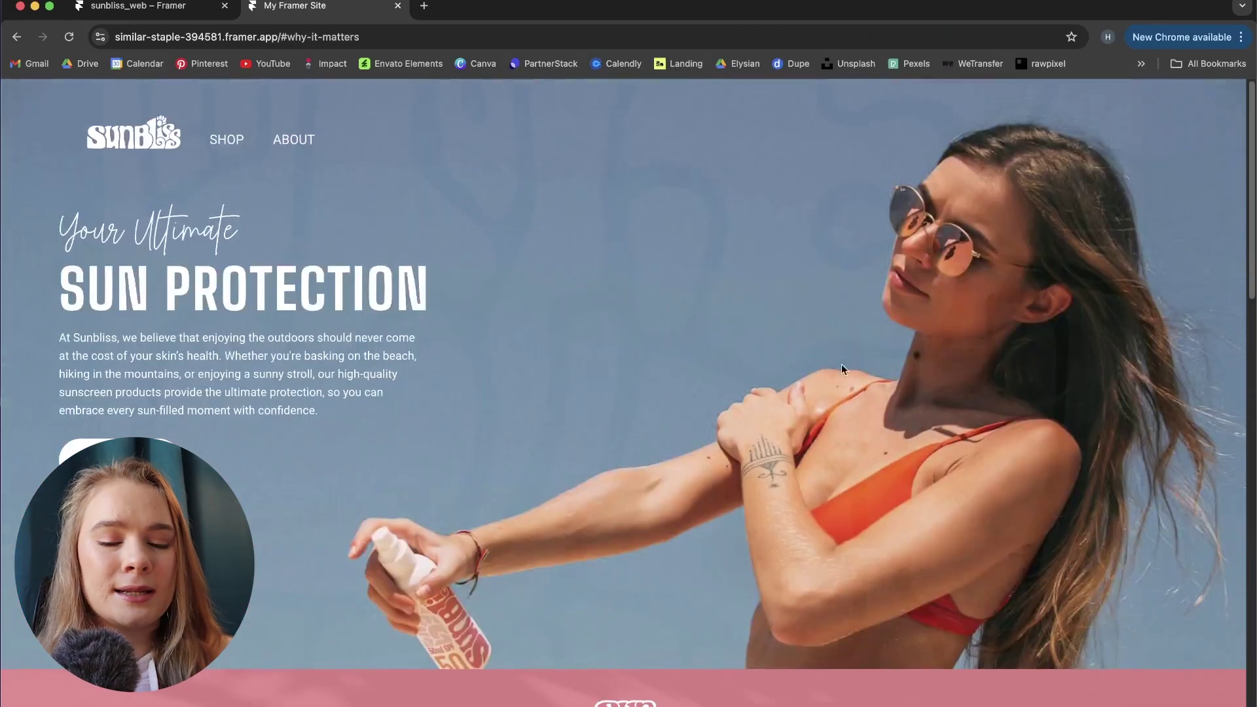
Follow the live SHOP and ABOUT links to the products and Why it matters sections.
left_click(115, 452)
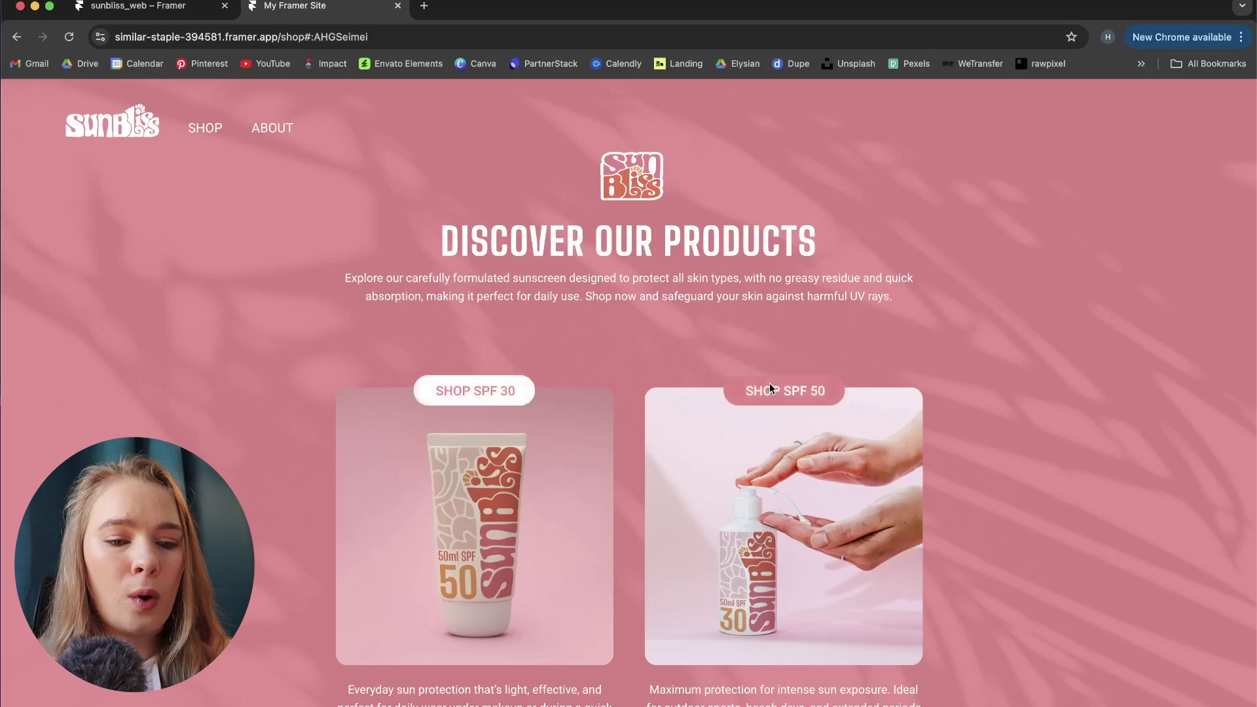
left_click(270, 130)
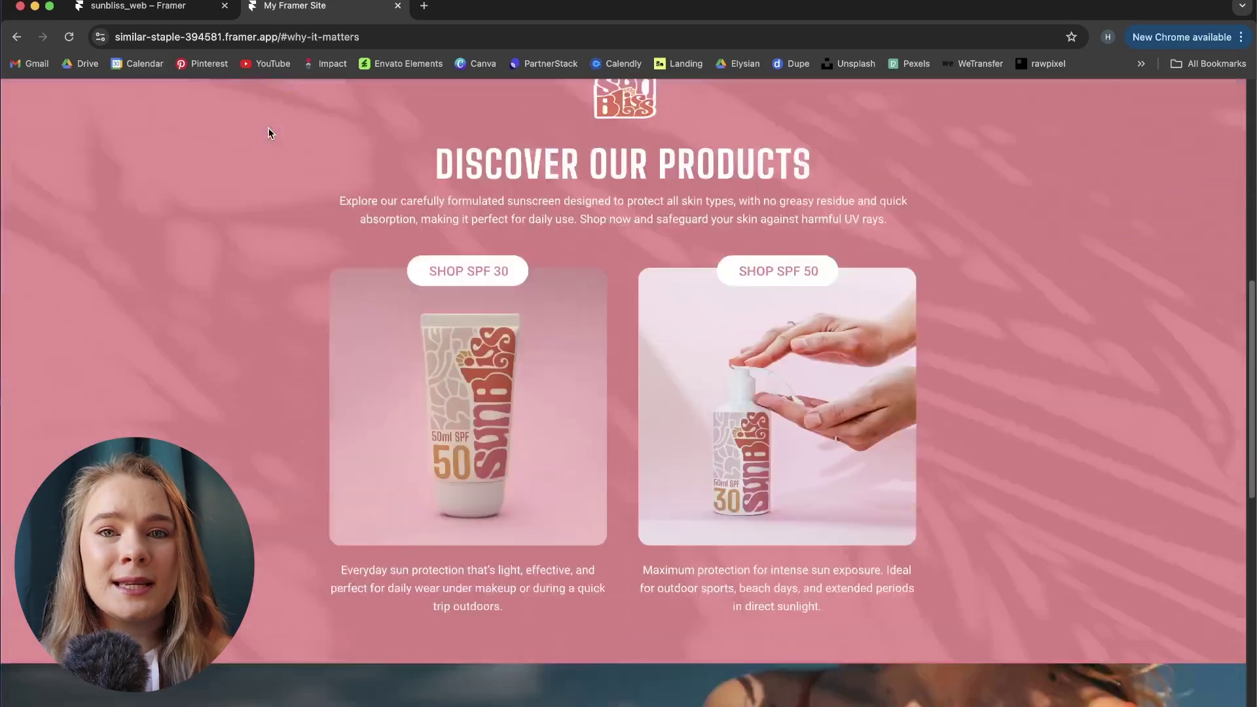
scroll(504, 345, "up", 10)
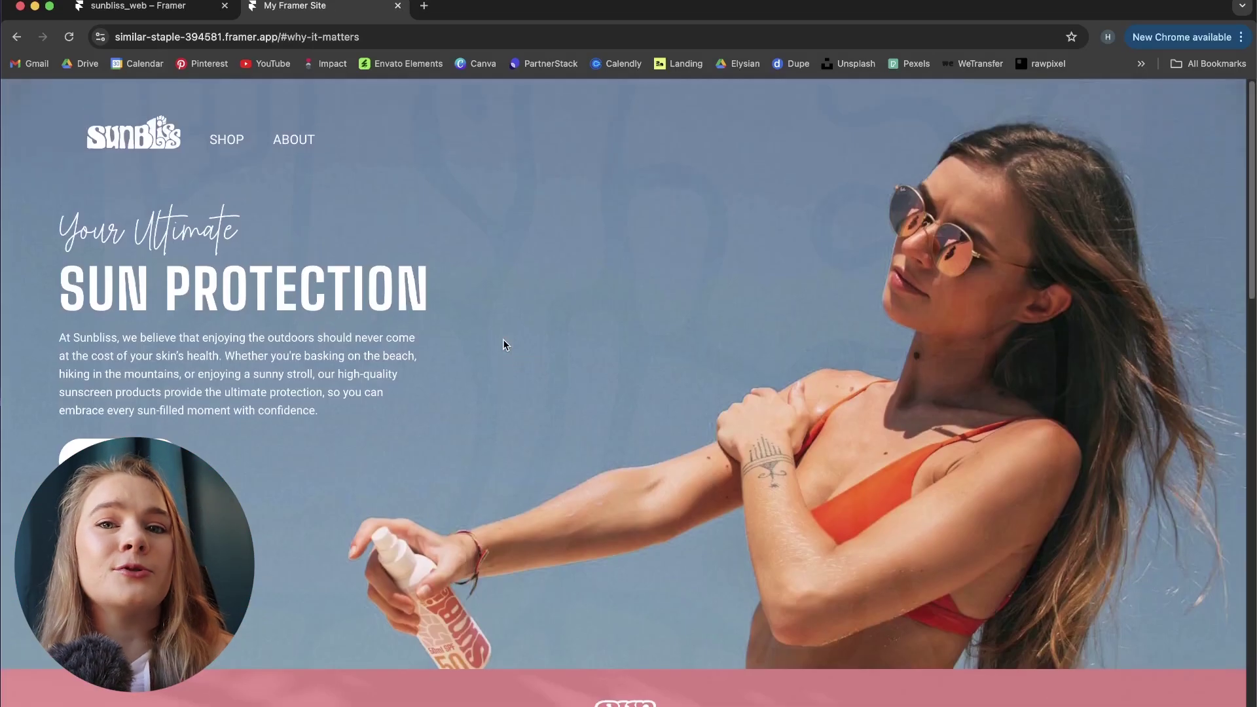
scroll(967, 300, "down", 10)
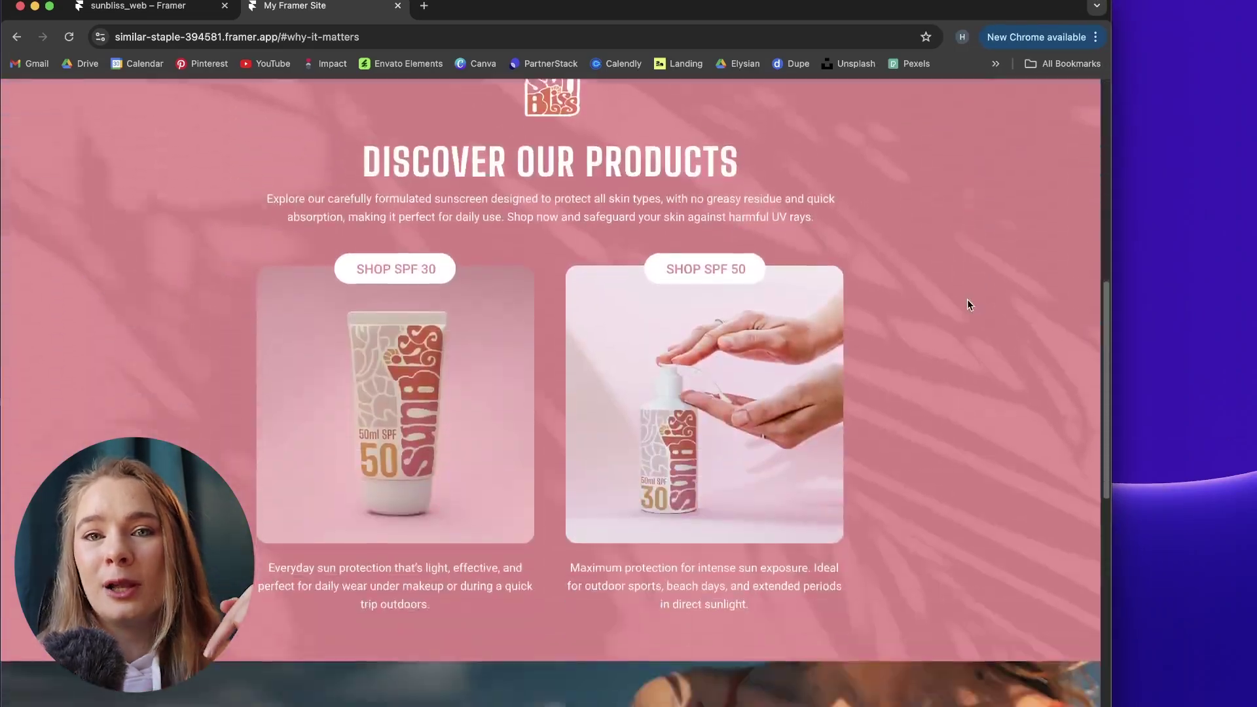